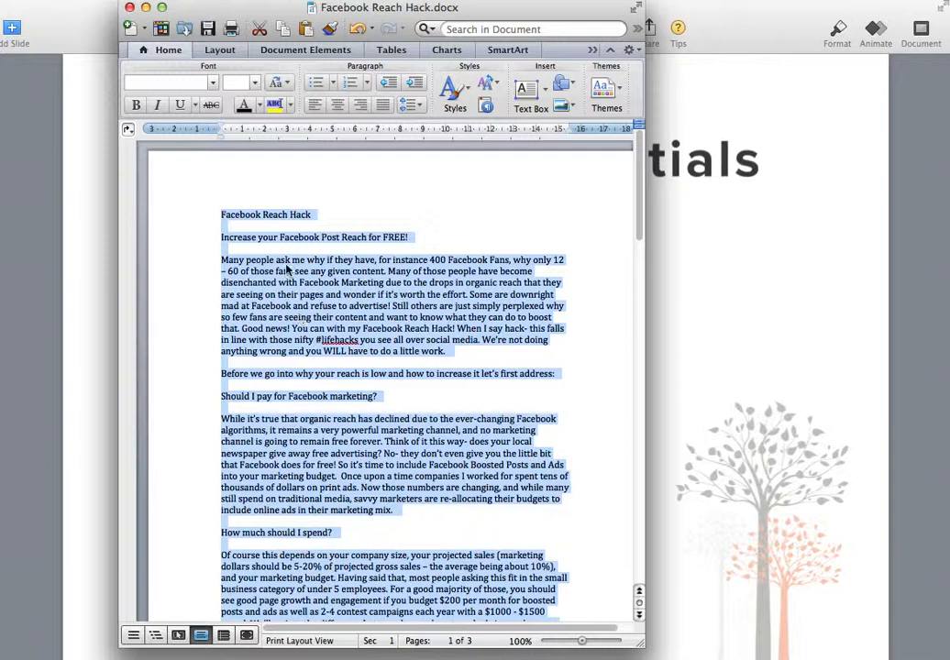
# Check the word count of the selected article text in the Facebook Reach Hack document
pyautogui.click(231, 1)
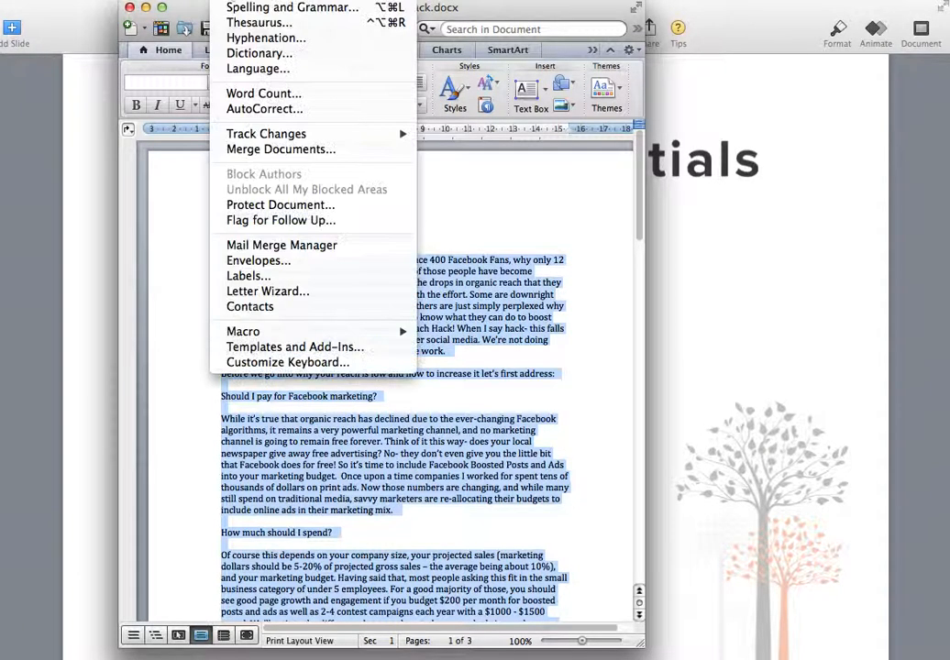
pyautogui.click(234, 92)
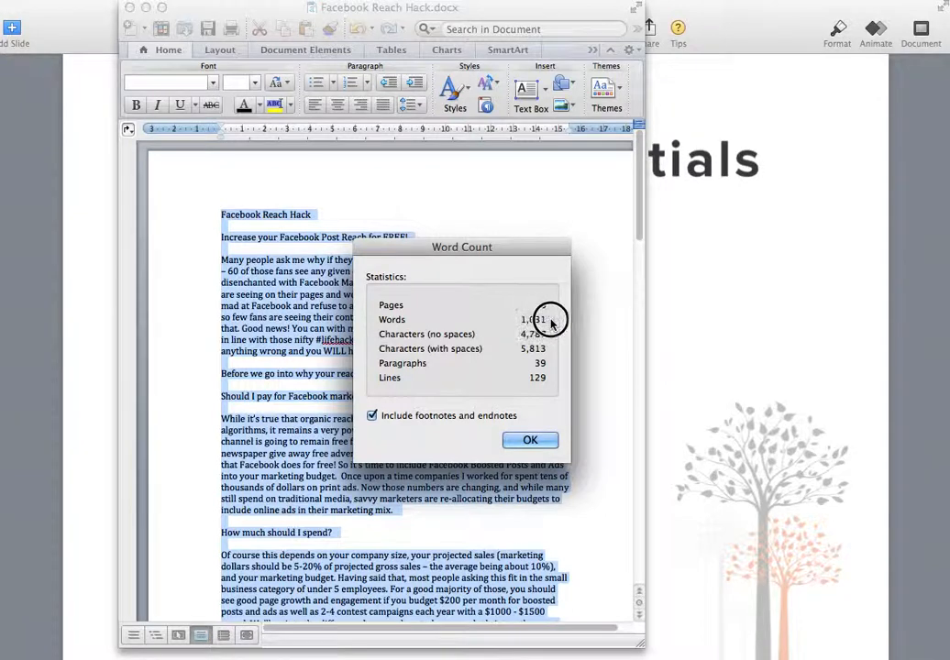
pyautogui.click(518, 446)
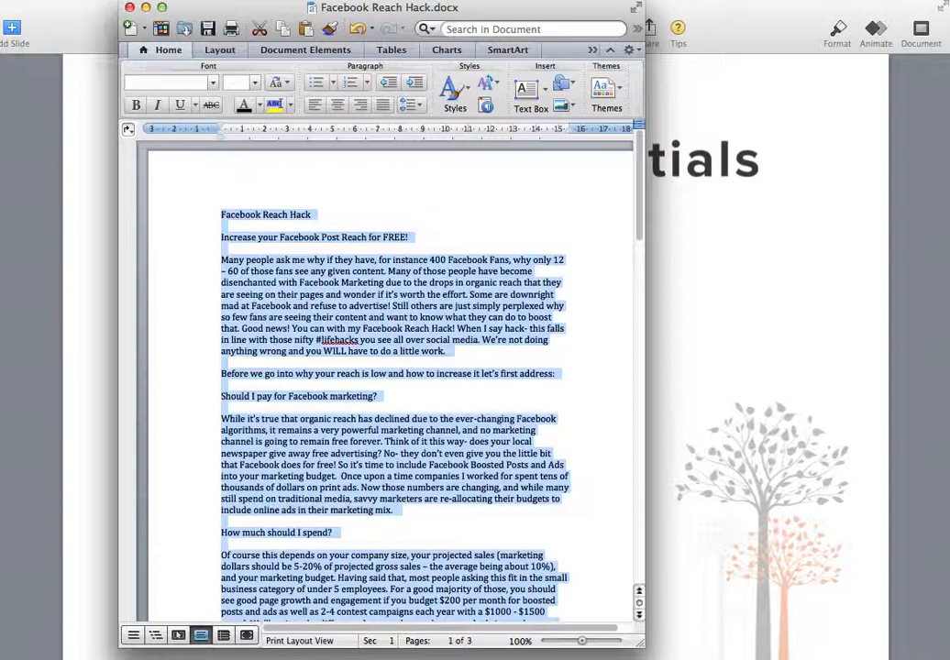
# Switch to the WordPress new post page in Chrome and paste the copied article into the post body
pyautogui.press('super+Tab')
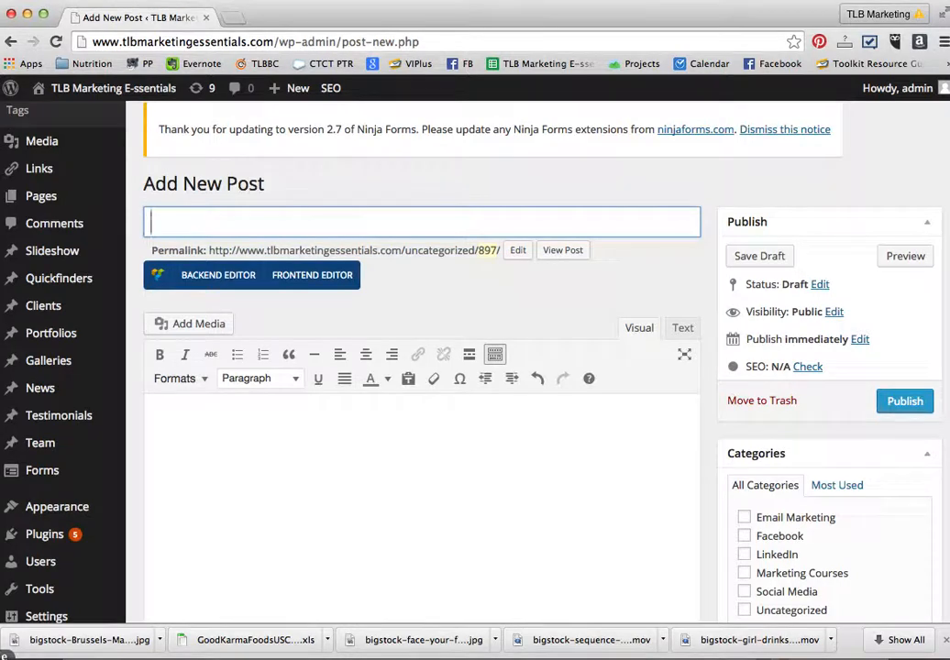
pyautogui.scroll(3, 35, 250)
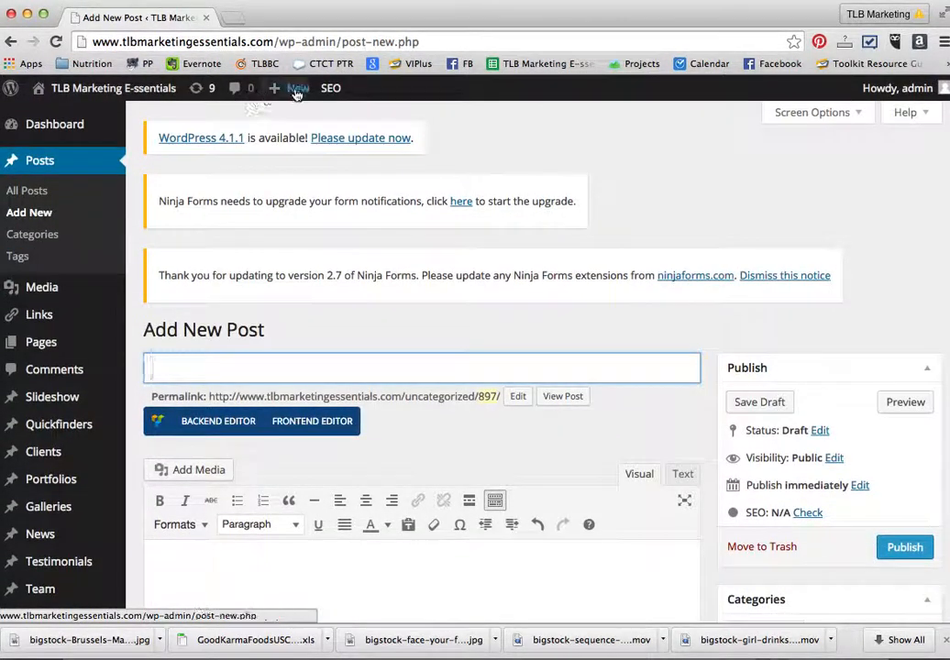
pyautogui.moveTo(296, 91)
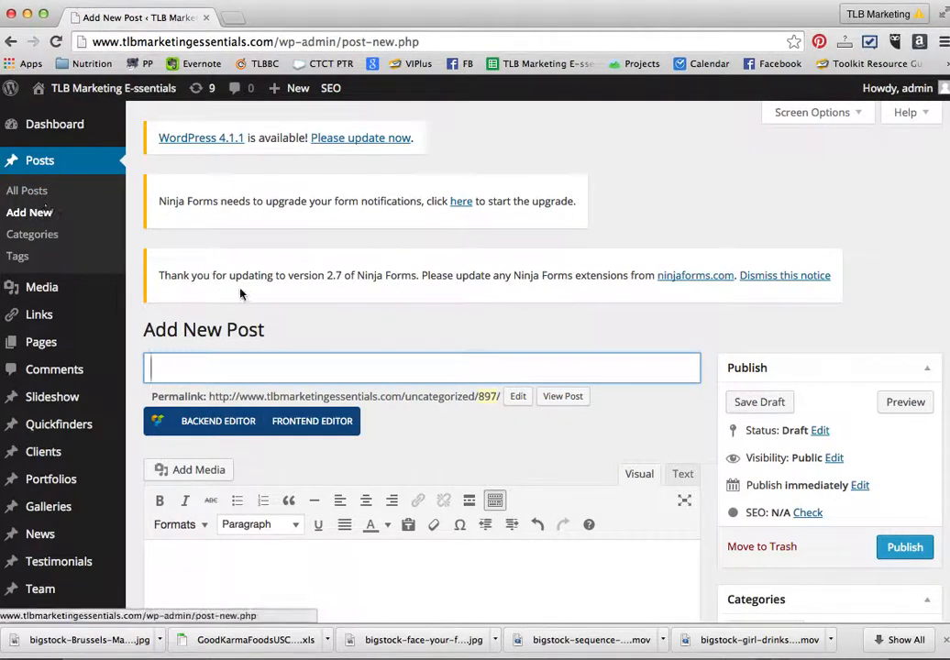
pyautogui.scroll(-3, 282, 300)
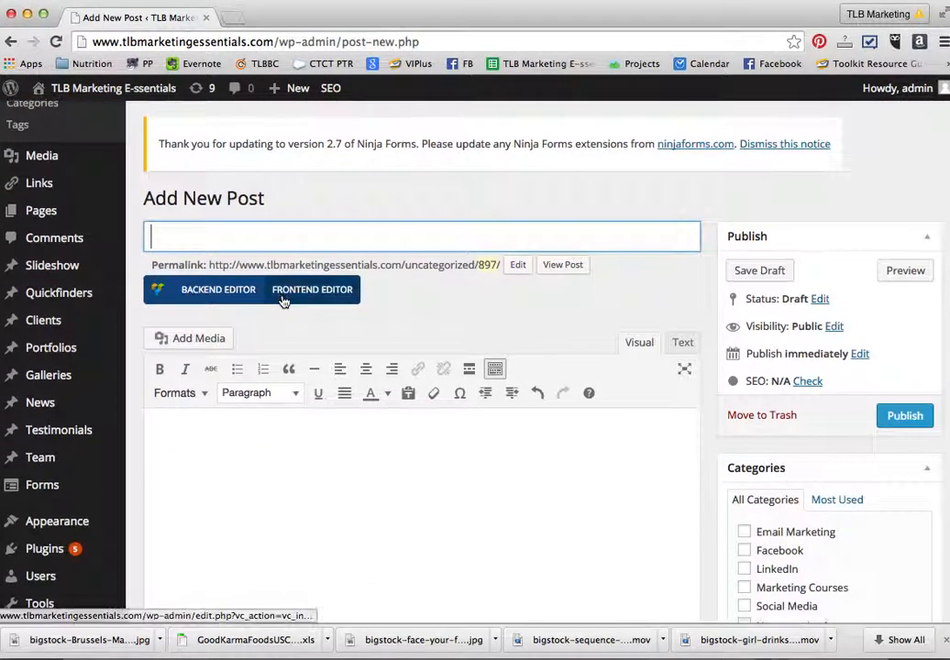
pyautogui.scroll(-1, 178, 427)
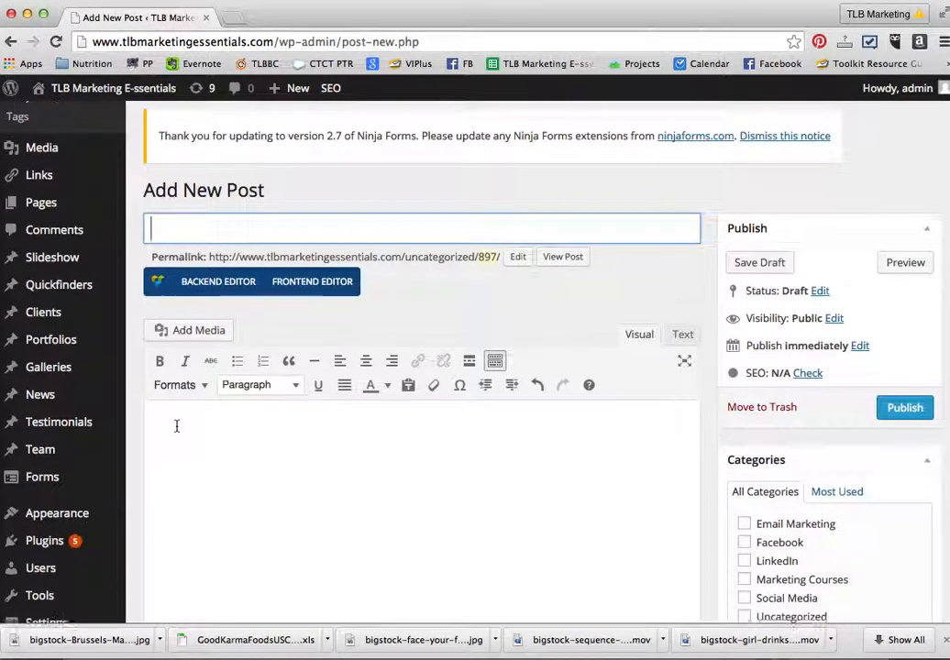
pyautogui.click(157, 394)
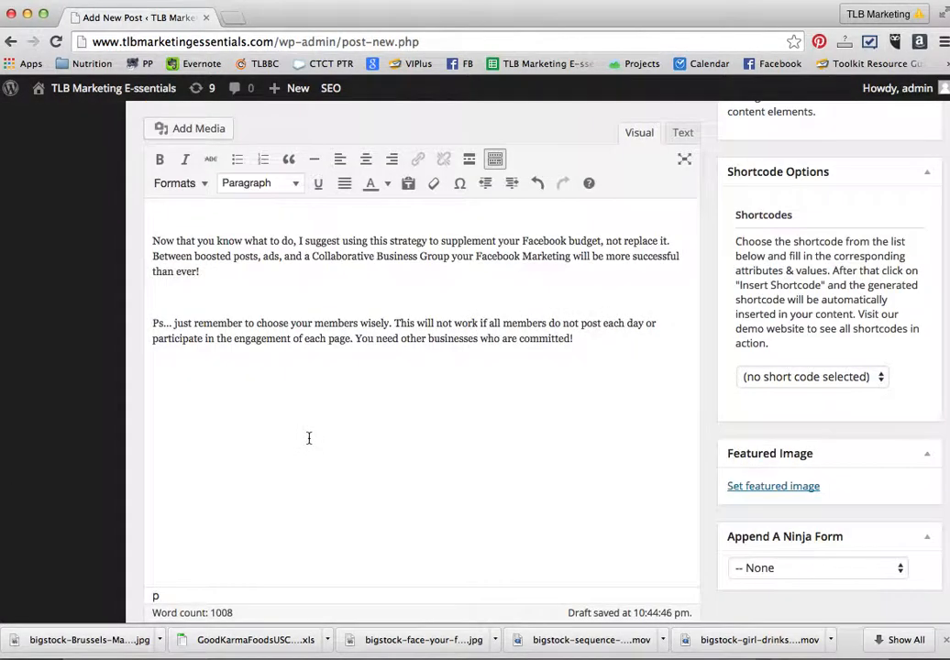
# Copy the article's first line, "Facebook Reach Hack", from the body into the post title
pyautogui.scroll(10, 309, 438)
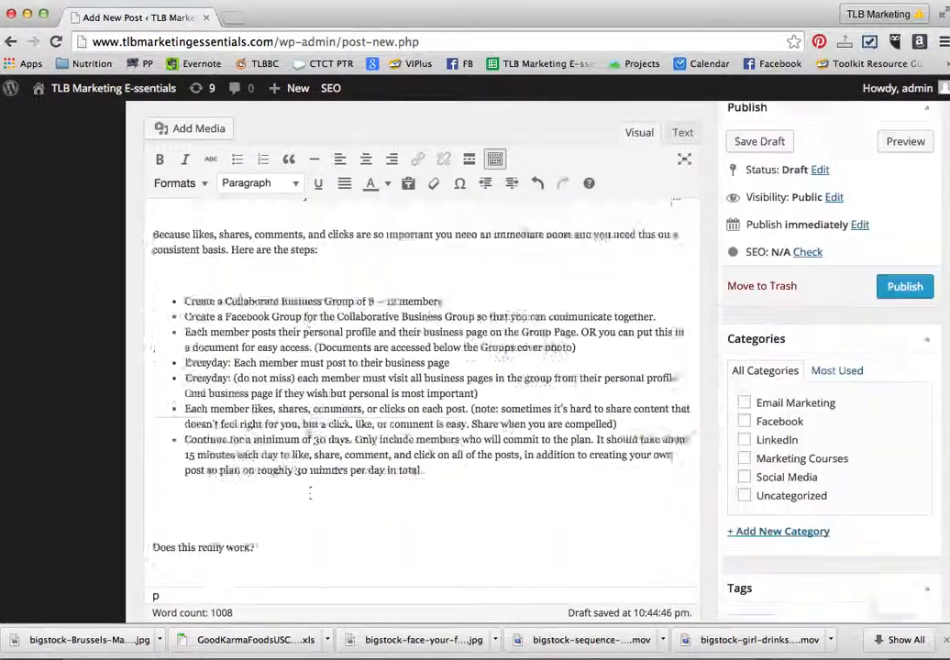
pyautogui.scroll(15, 310, 494)
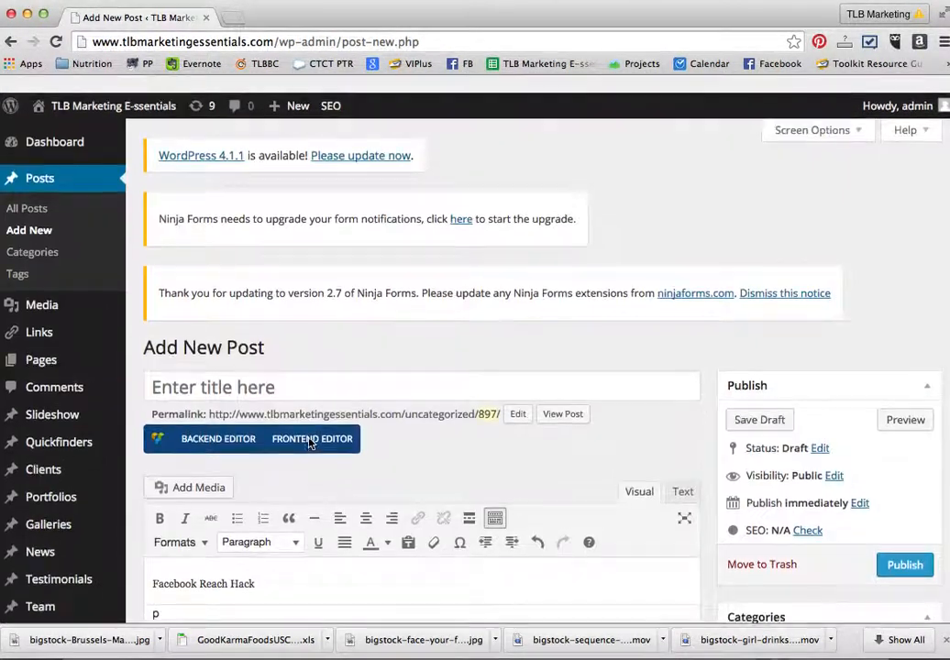
pyautogui.scroll(-4, 310, 443)
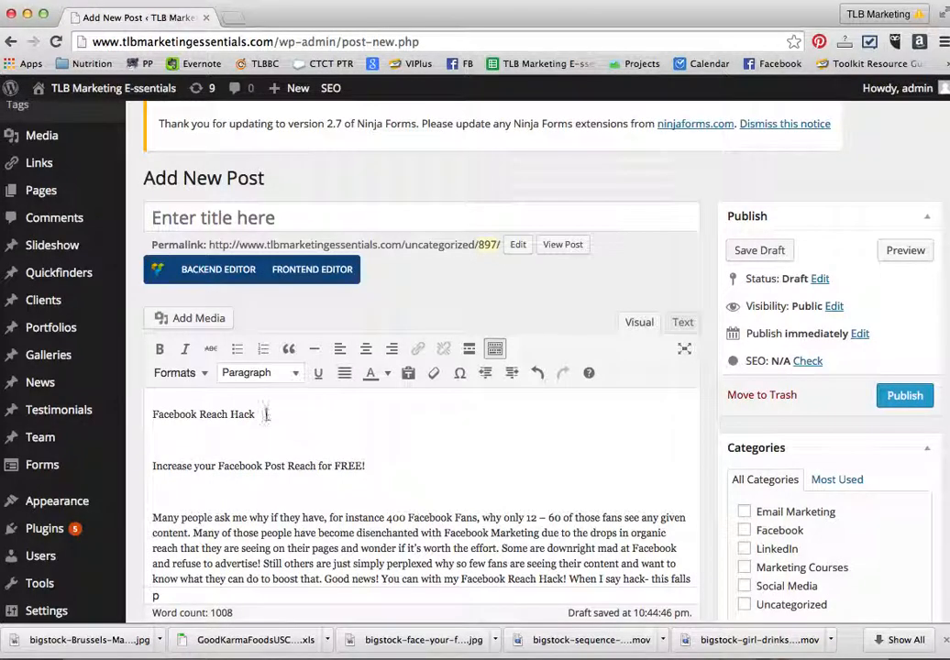
pyautogui.moveTo(266, 414); pyautogui.dragTo(147, 409)
pyautogui.press('super+c')
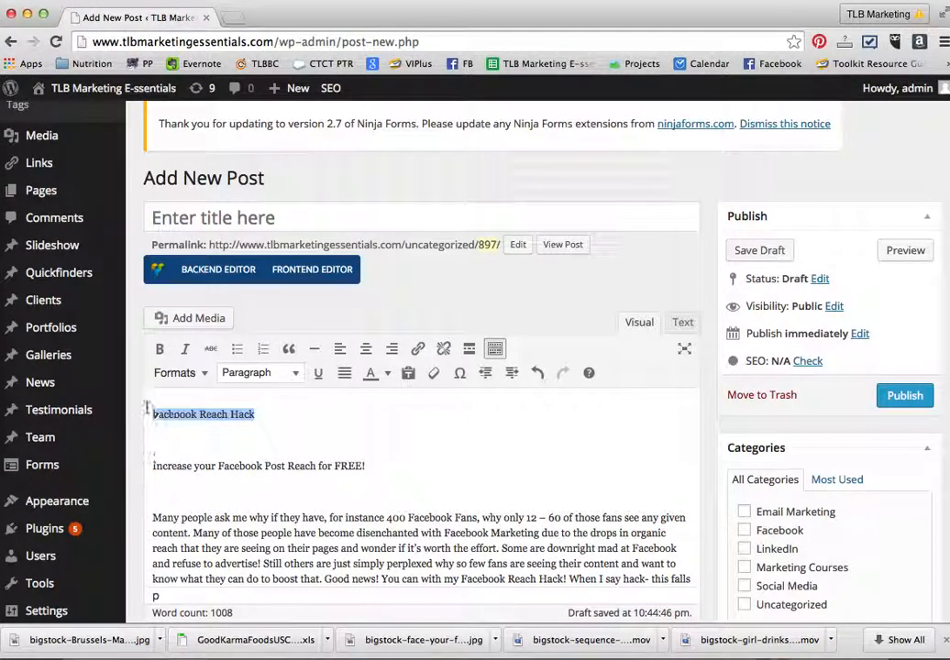
pyautogui.click(168, 217)
pyautogui.press('super+v')
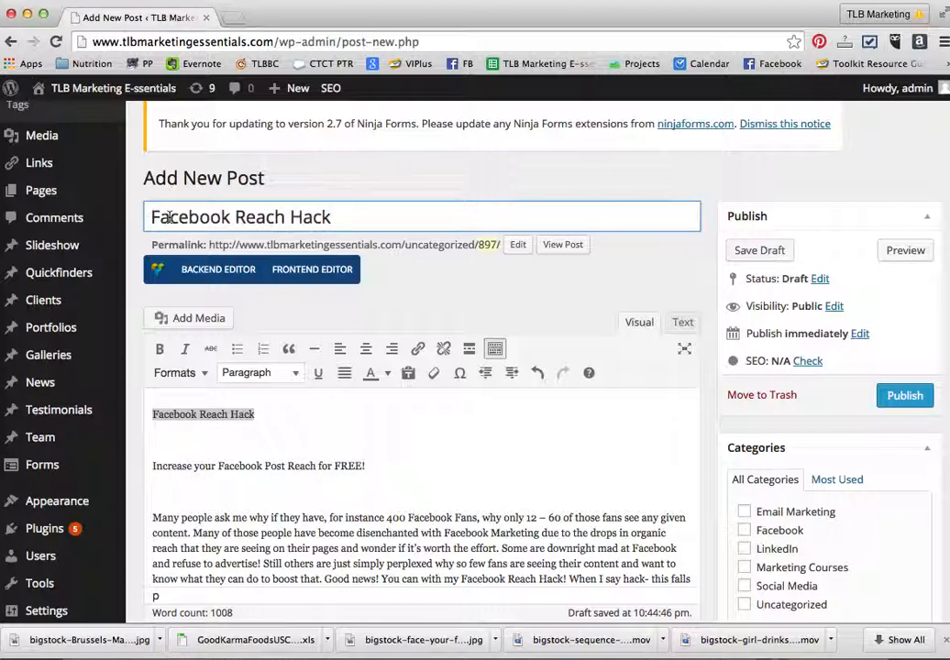
# Delete the duplicate "Facebook Reach Hack" line and the blank lines above "Increase your Facebook Post Reach for FREE!" in the body
pyautogui.moveTo(332, 216); pyautogui.dragTo(149, 212)
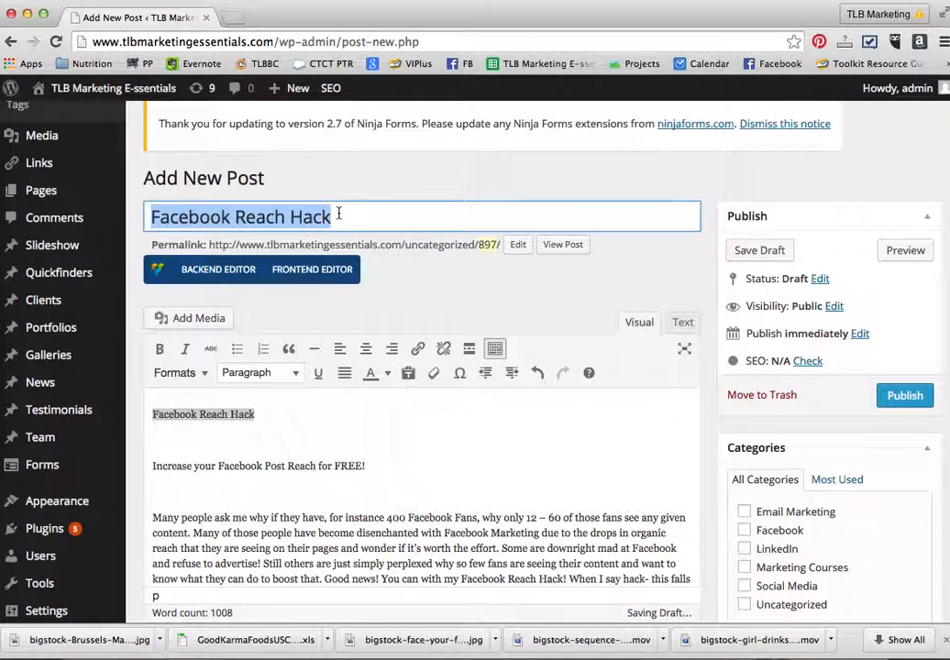
pyautogui.click(276, 418)
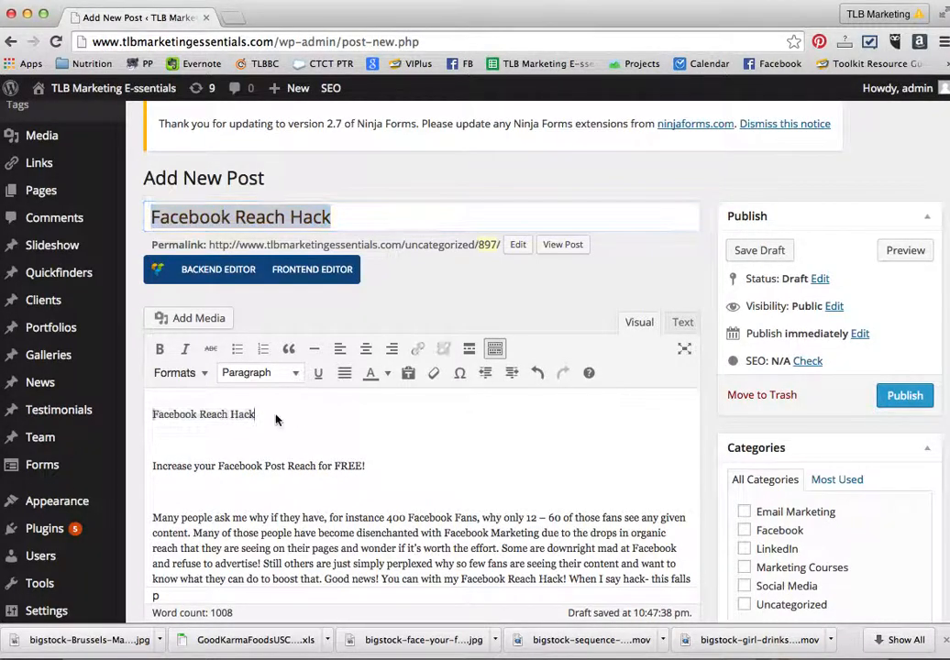
pyautogui.click(152, 465)
pyautogui.click(152, 465)
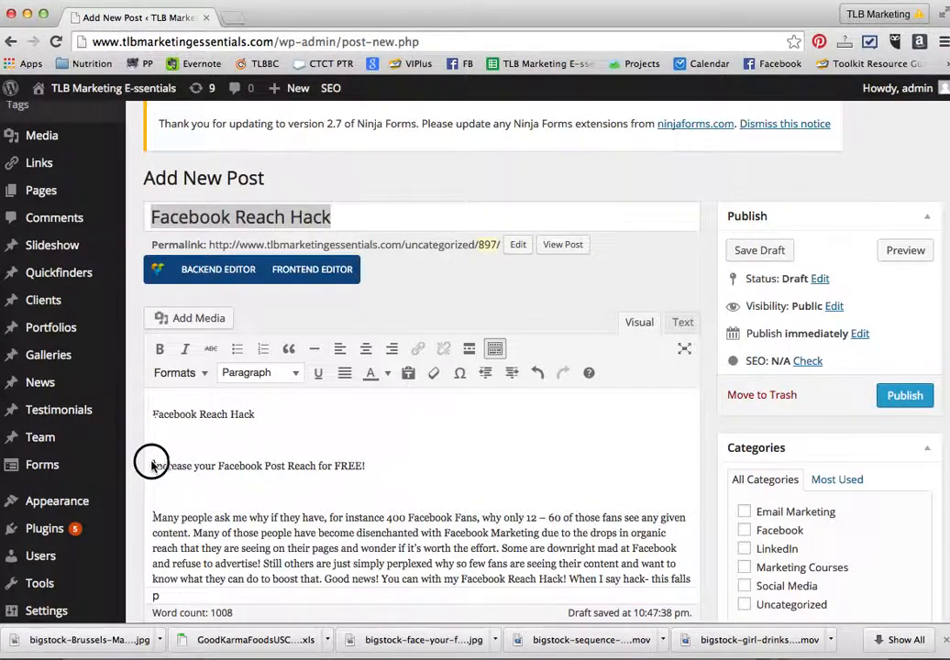
pyautogui.moveTo(151, 463); pyautogui.dragTo(144, 404)
pyautogui.press('BackSpace')
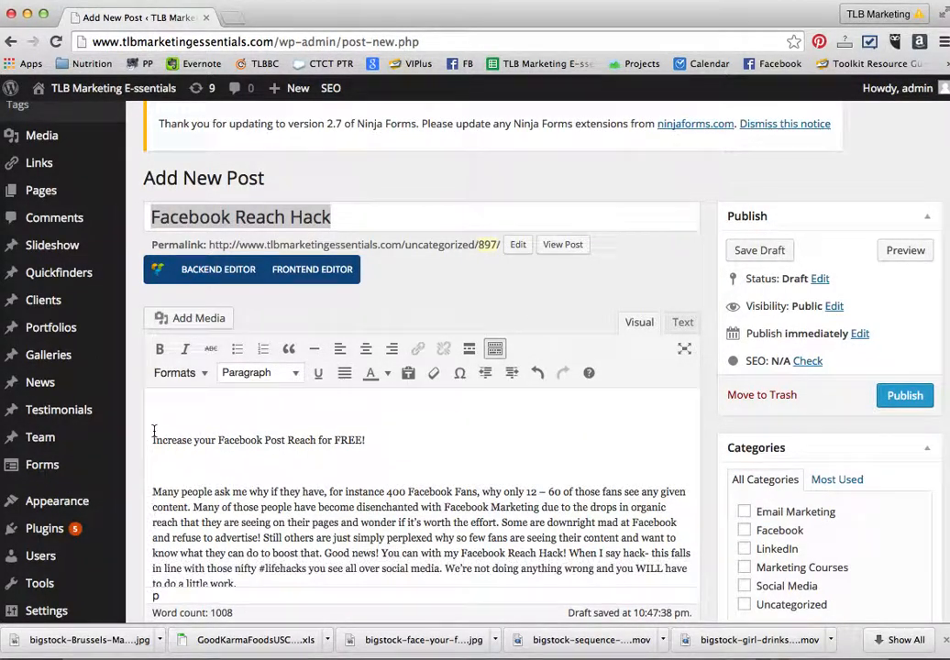
pyautogui.press('BackSpace')
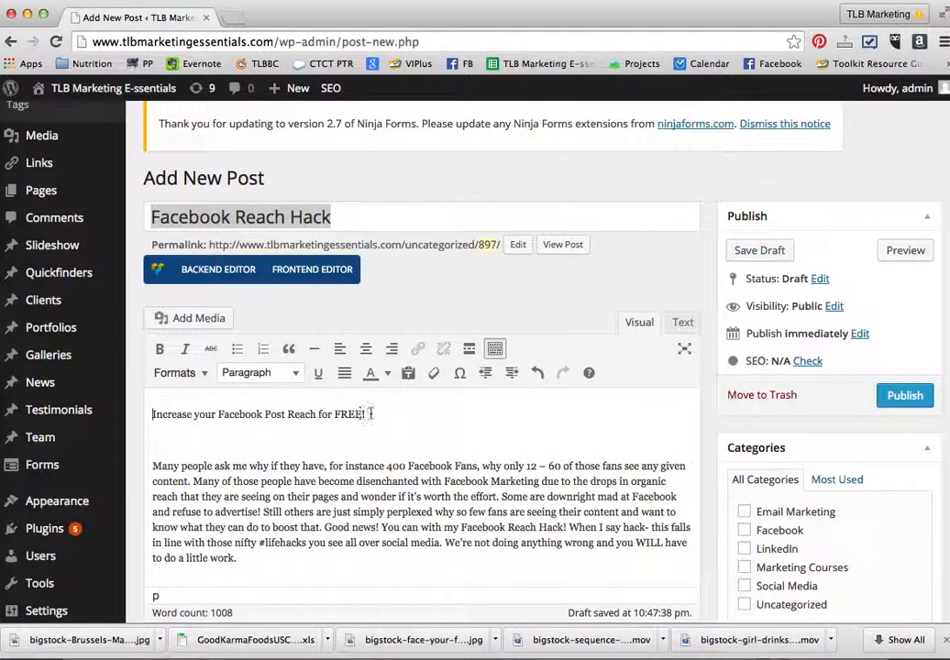
# Format "Increase your Facebook Post Reach for FREE!" as Heading 2 and remove the blank line below it
pyautogui.moveTo(371, 414); pyautogui.dragTo(148, 413)
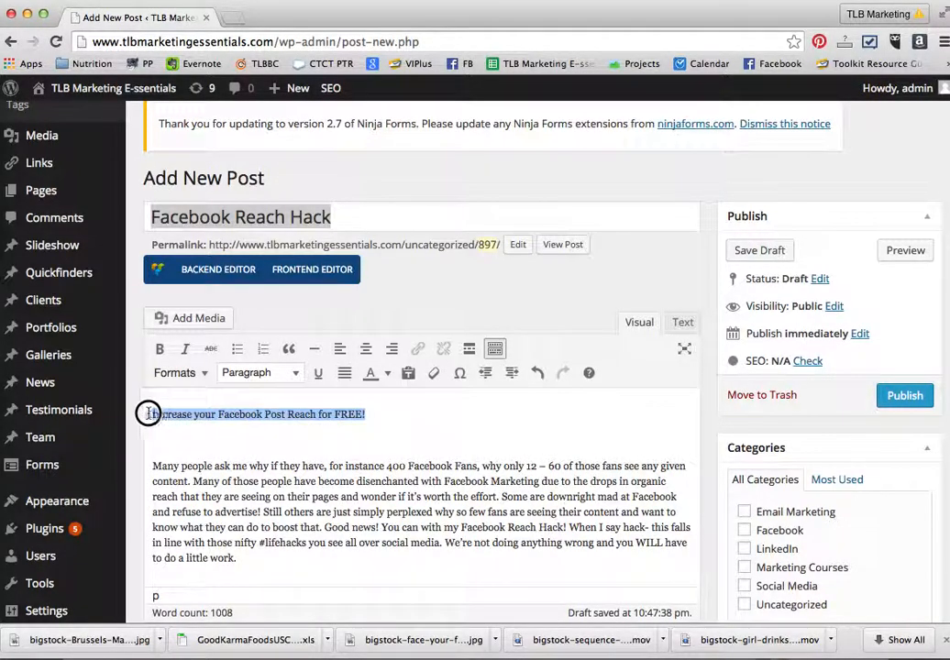
pyautogui.click(296, 373)
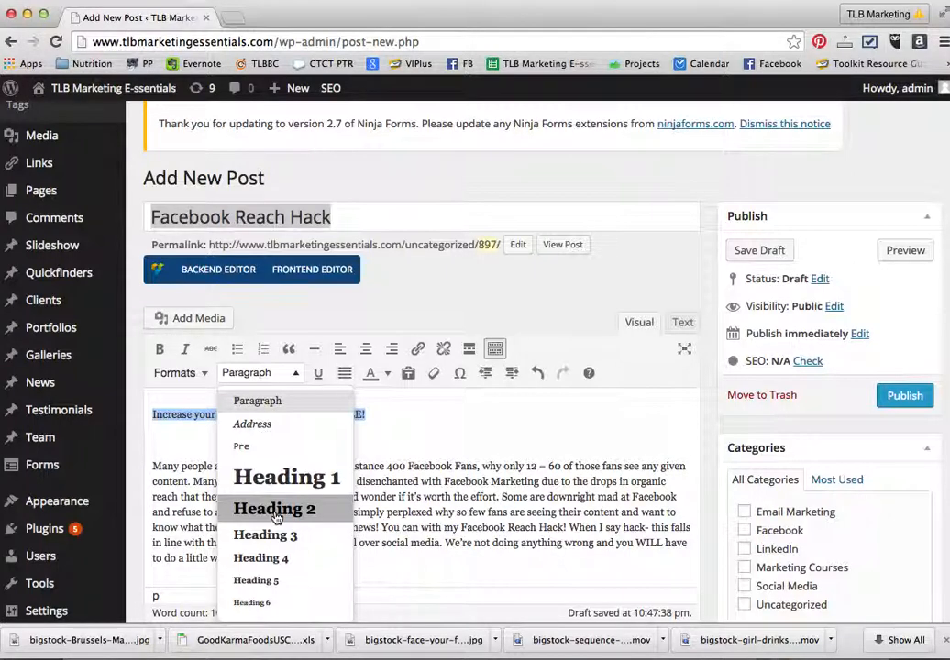
pyautogui.click(276, 517)
pyautogui.click(189, 447)
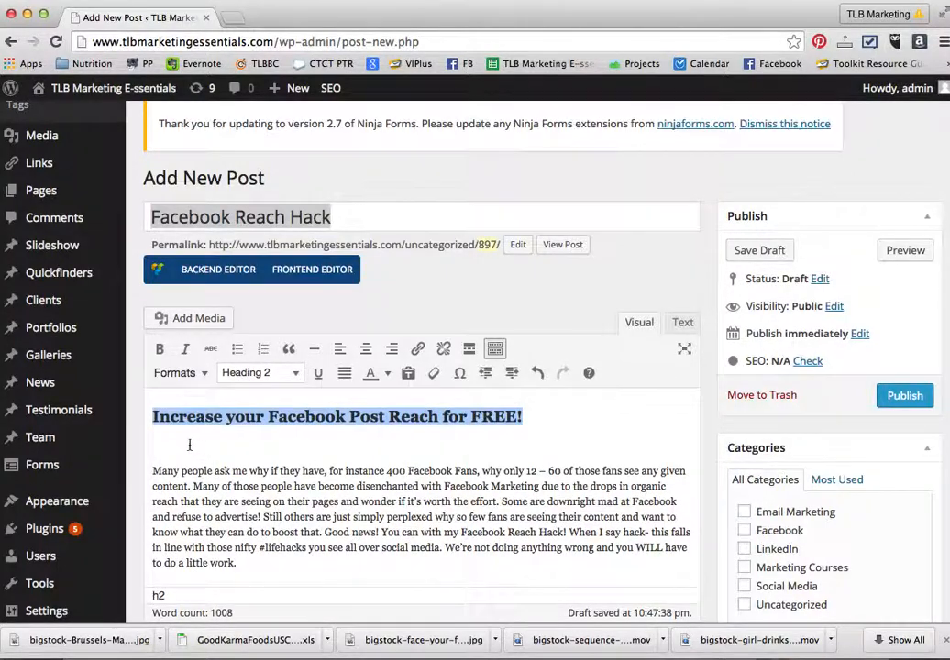
pyautogui.press('BackSpace')
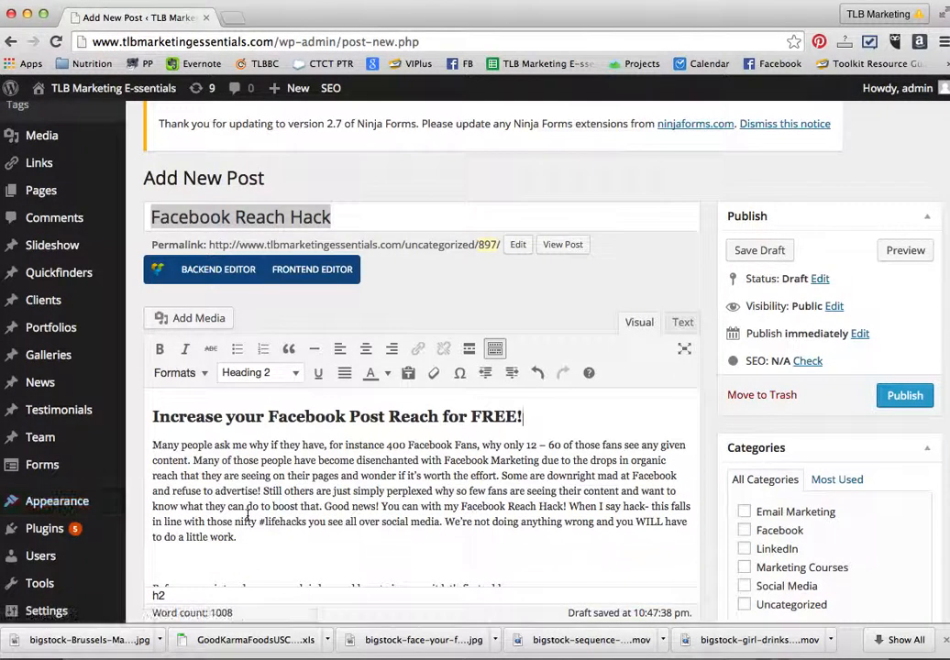
# Remove the blank lines above and below the sentence starting "Before we go into why your reach is low"
pyautogui.scroll(-2, 248, 515)
pyautogui.scroll(-2, 248, 515)
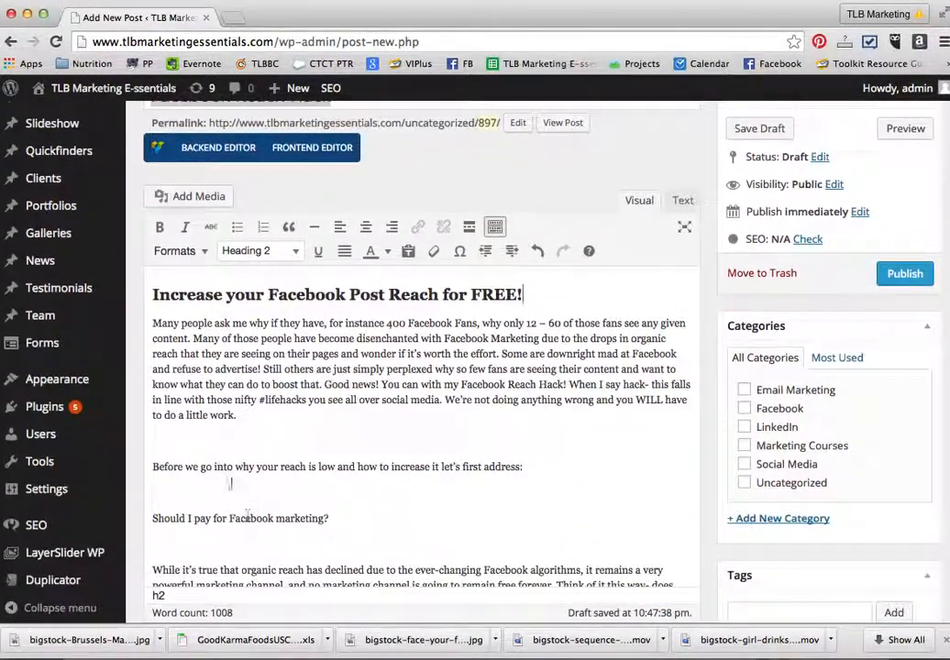
pyautogui.click(163, 442)
pyautogui.press('BackSpace')
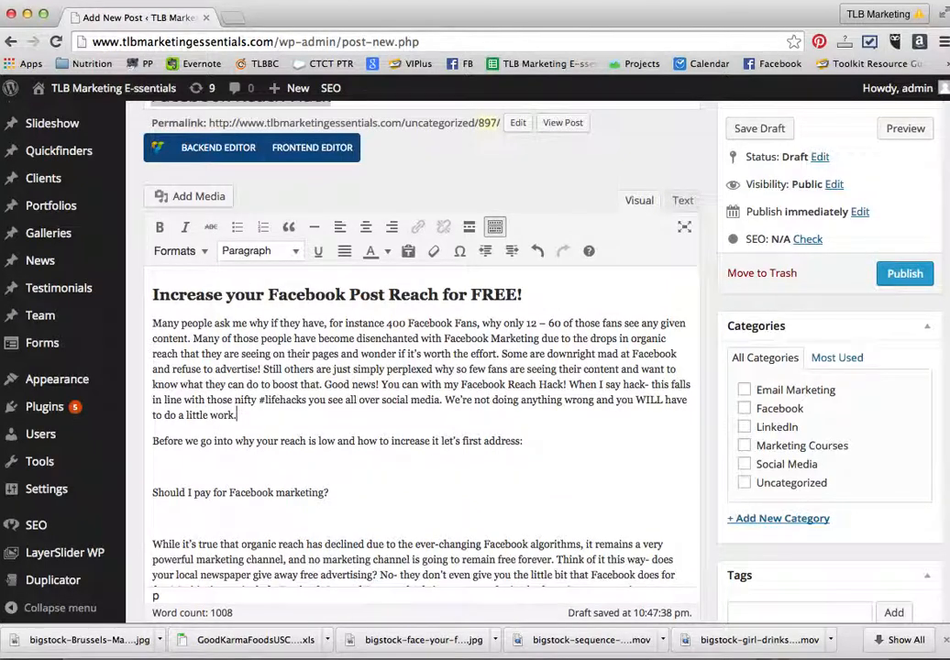
pyautogui.click(159, 477)
pyautogui.press('BackSpace')
pyautogui.press('BackSpace')
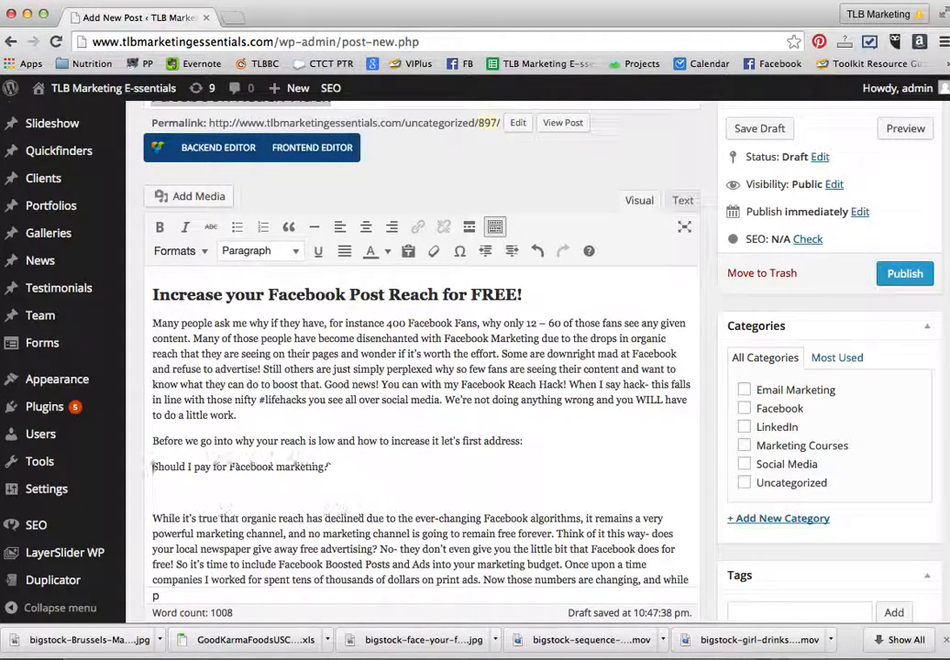
# Format "Should I pay for Facebook marketing?" as Heading 3 and remove the blank line below it
pyautogui.click(336, 468)
pyautogui.moveTo(336, 467); pyautogui.dragTo(127, 464)
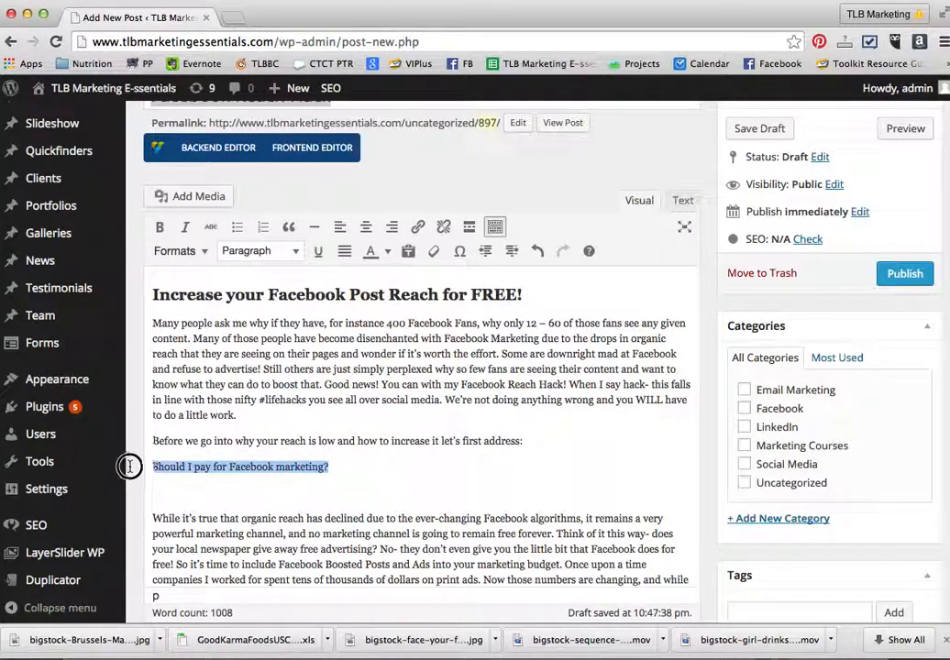
pyautogui.click(294, 252)
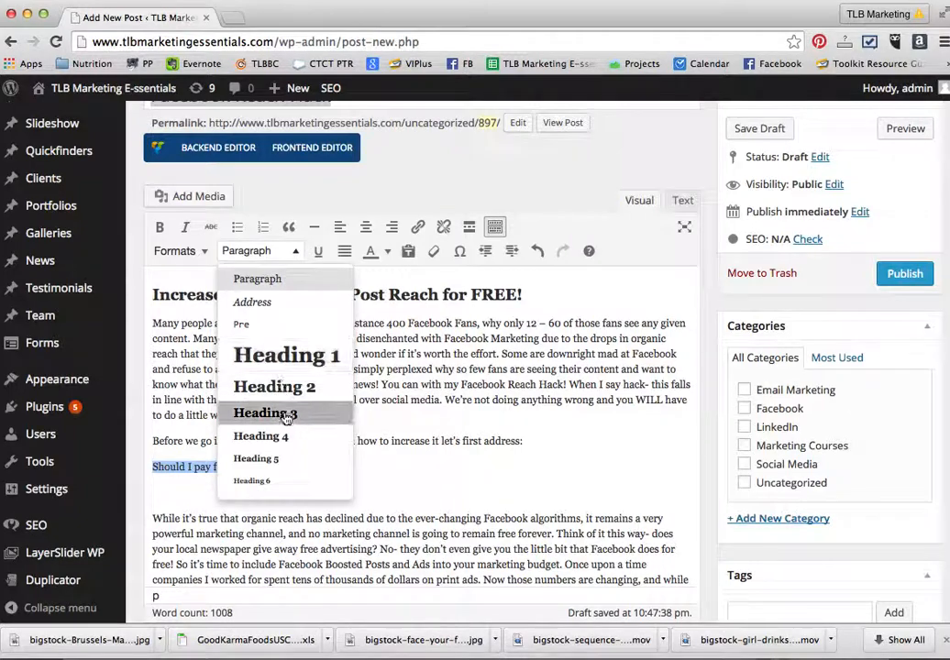
pyautogui.click(284, 414)
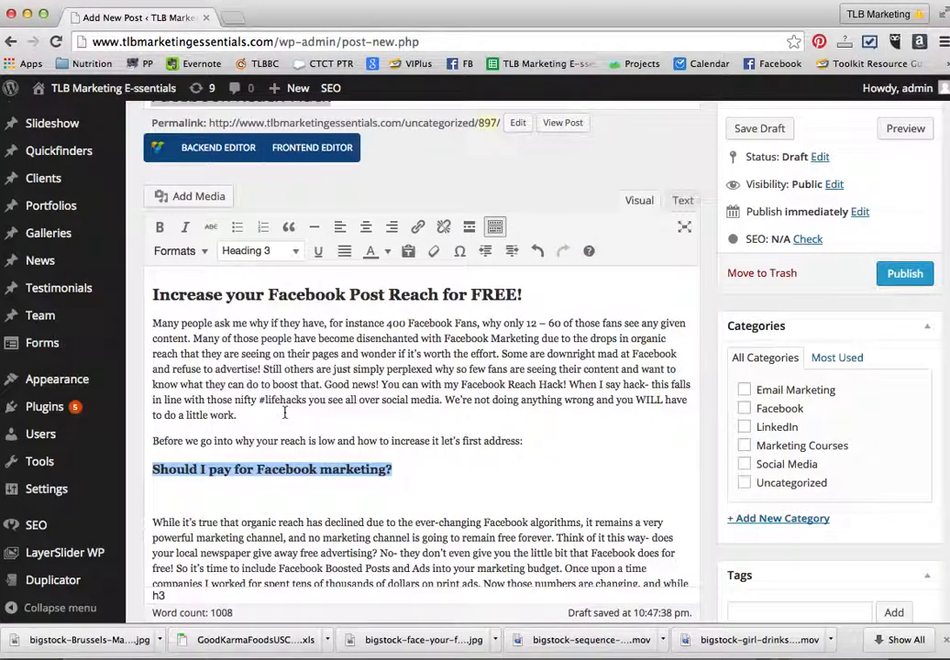
pyautogui.click(166, 501)
pyautogui.press('BackSpace')
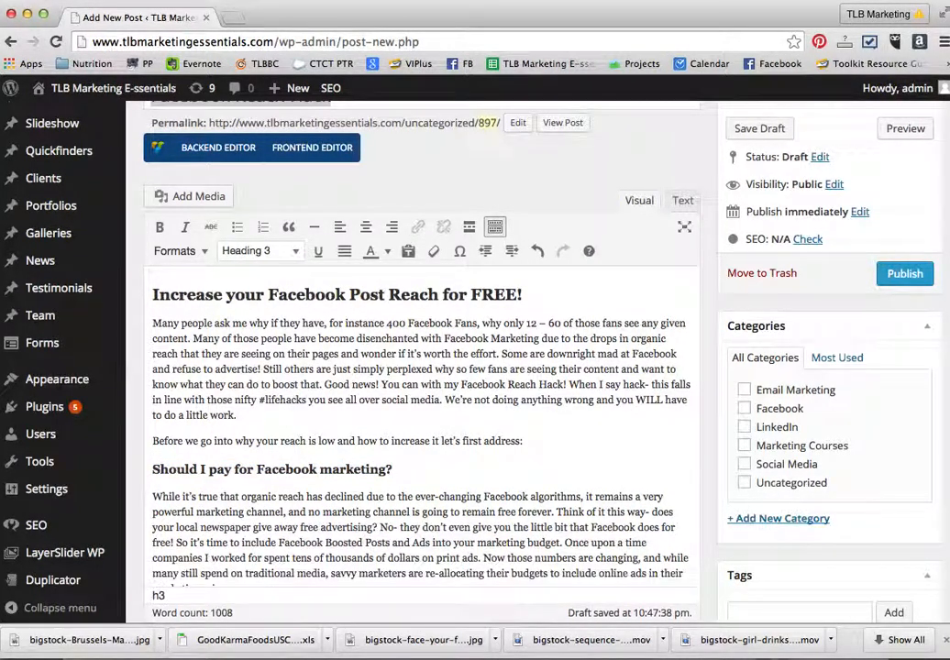
# Remove the blank line above "How much should I spend?" and format that line as Heading 3
pyautogui.scroll(-5, 422, 412)
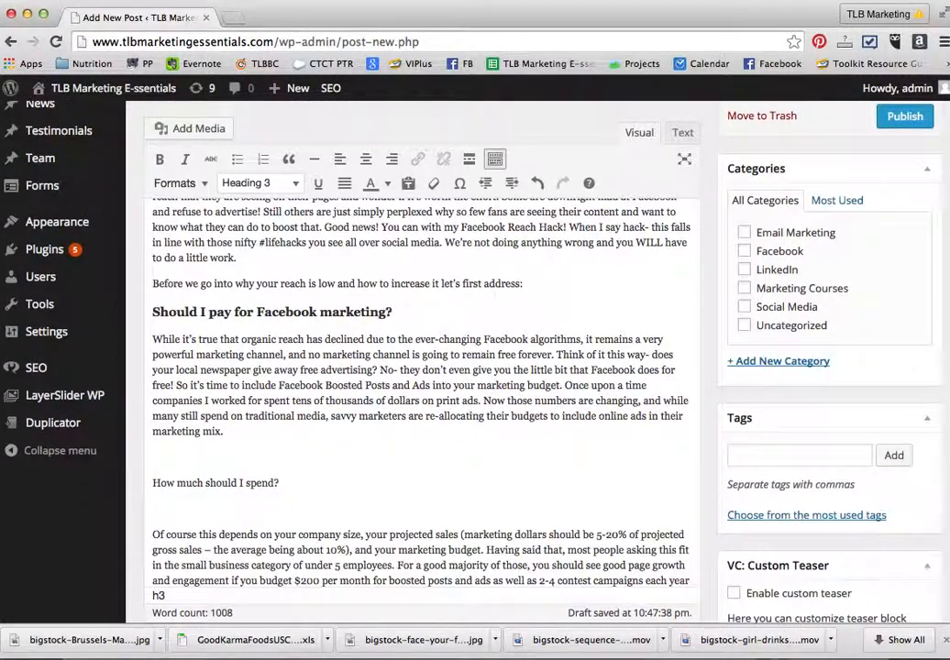
pyautogui.click(156, 484)
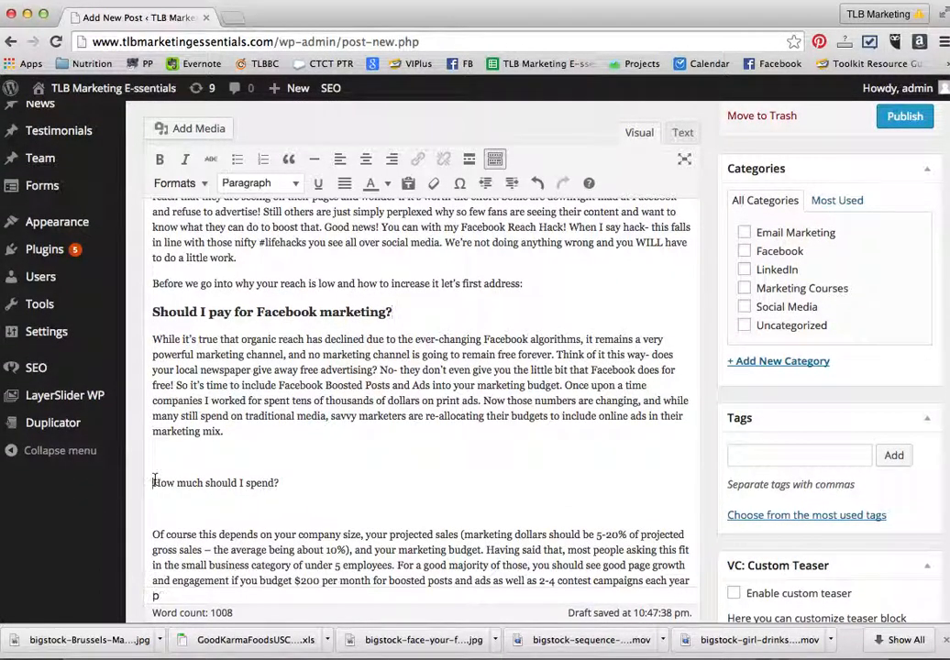
pyautogui.press('BackSpace')
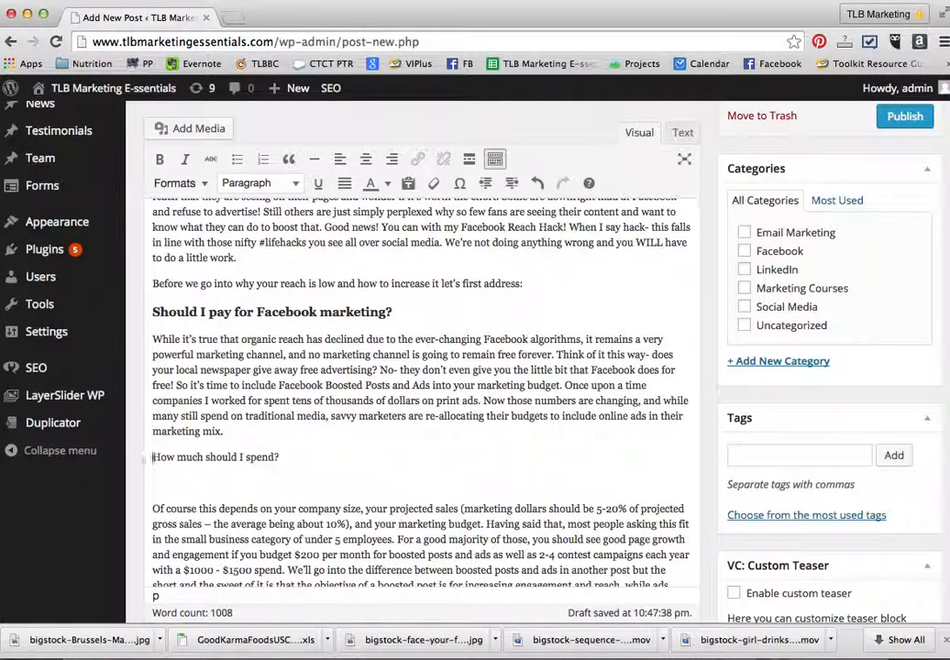
pyautogui.click(280, 457)
pyautogui.moveTo(223, 457); pyautogui.dragTo(145, 456)
pyautogui.click(294, 188)
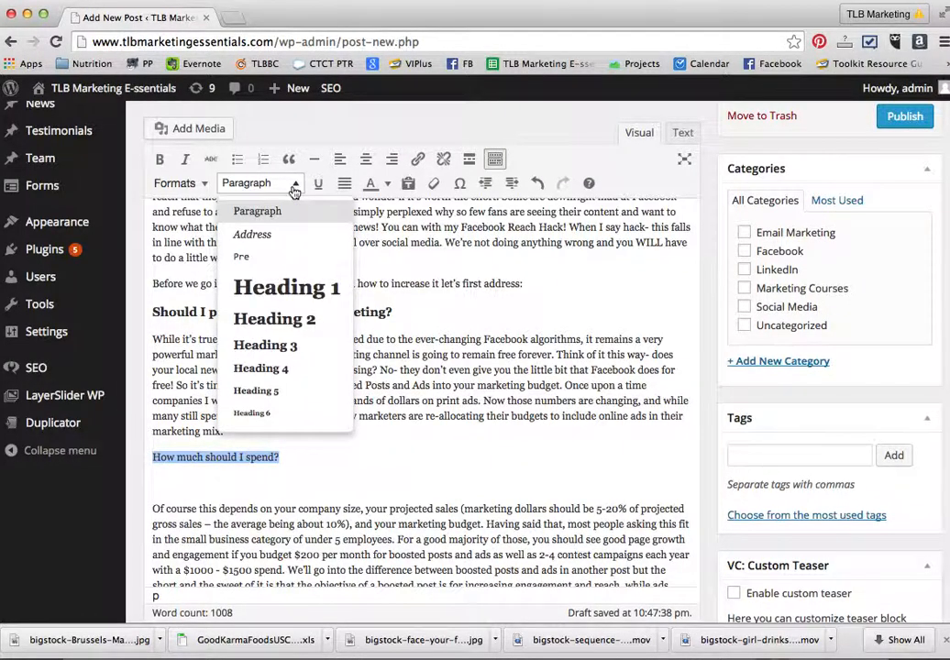
pyautogui.click(259, 343)
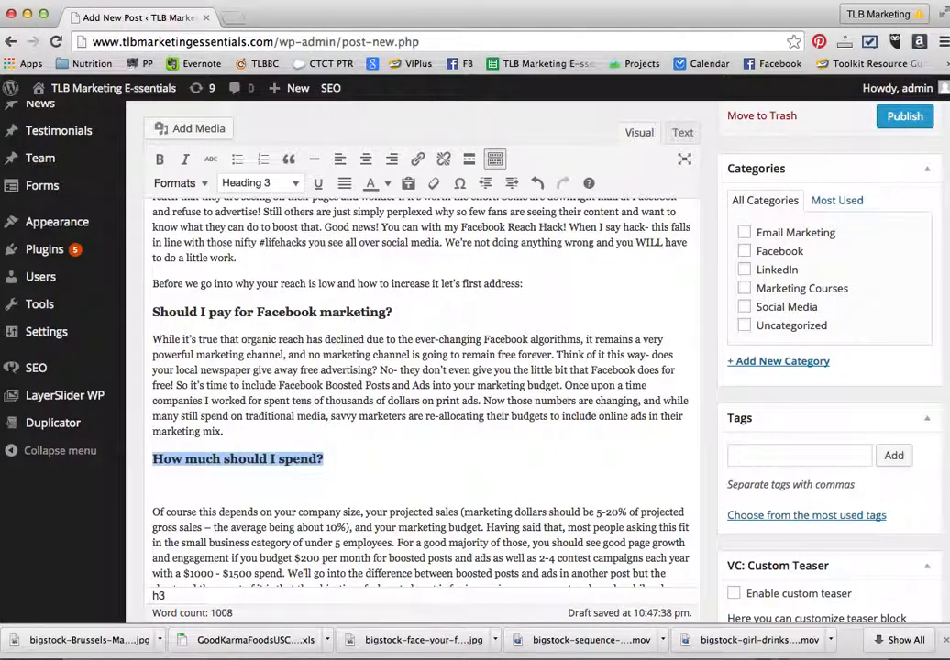
# Remove the blank line and stray leading space between the "How much should I spend?" heading and its paragraph
pyautogui.click(177, 496)
pyautogui.press('Delete')
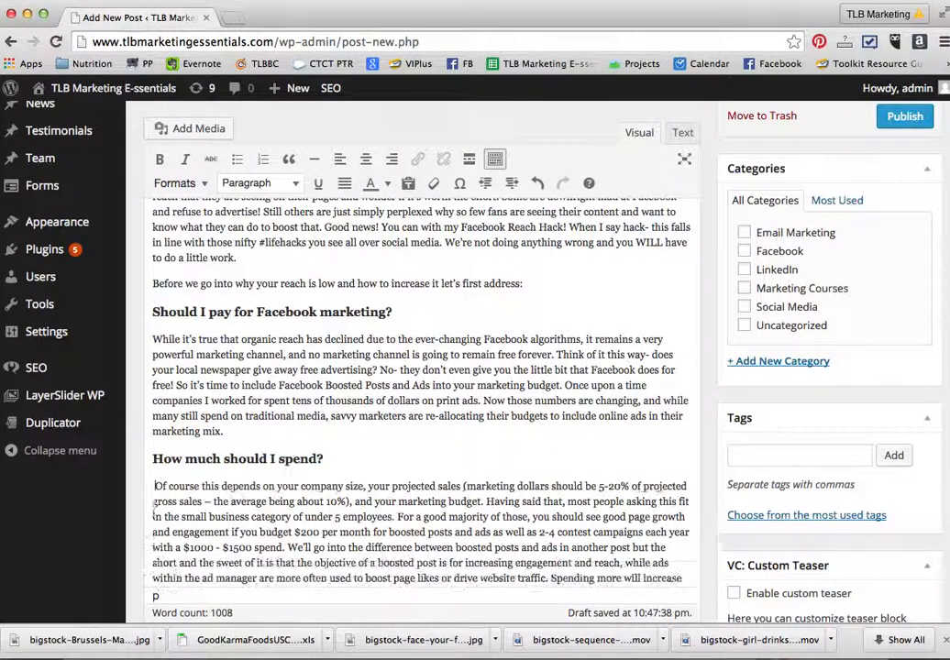
pyautogui.press('Delete')
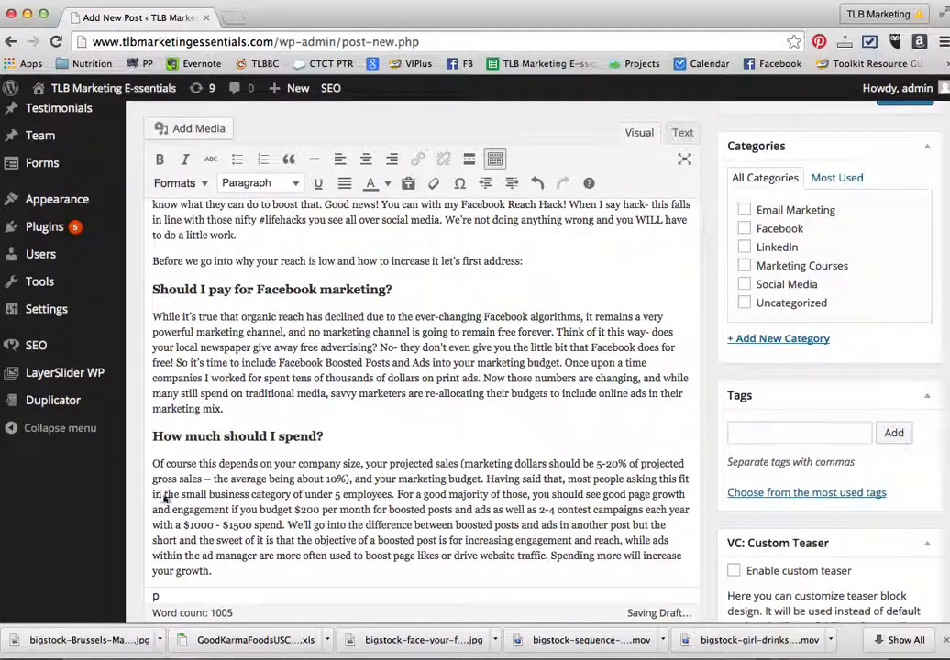
# Format "So how can I increase my post reach without spending any money?" as Heading 3 and remove the blank lines around it
pyautogui.scroll(-5, 224, 451)
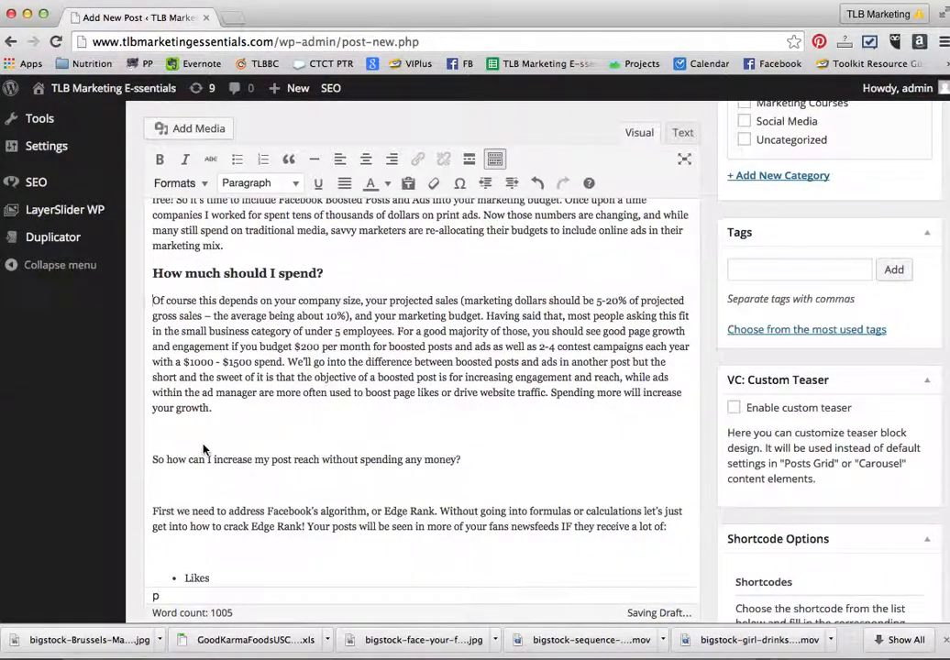
pyautogui.click(152, 459)
pyautogui.press('BackSpace')
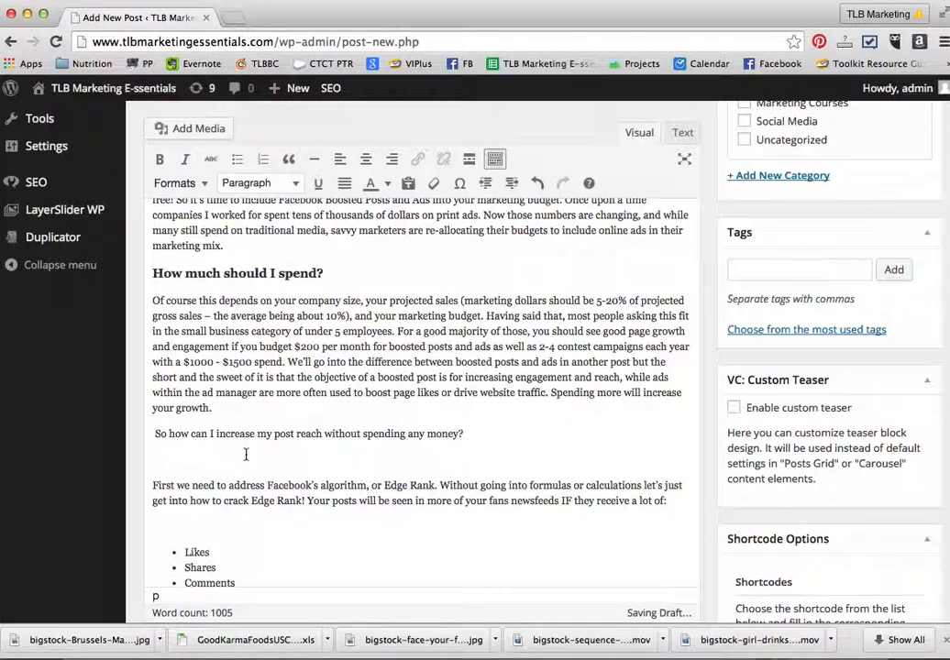
pyautogui.press('Delete')
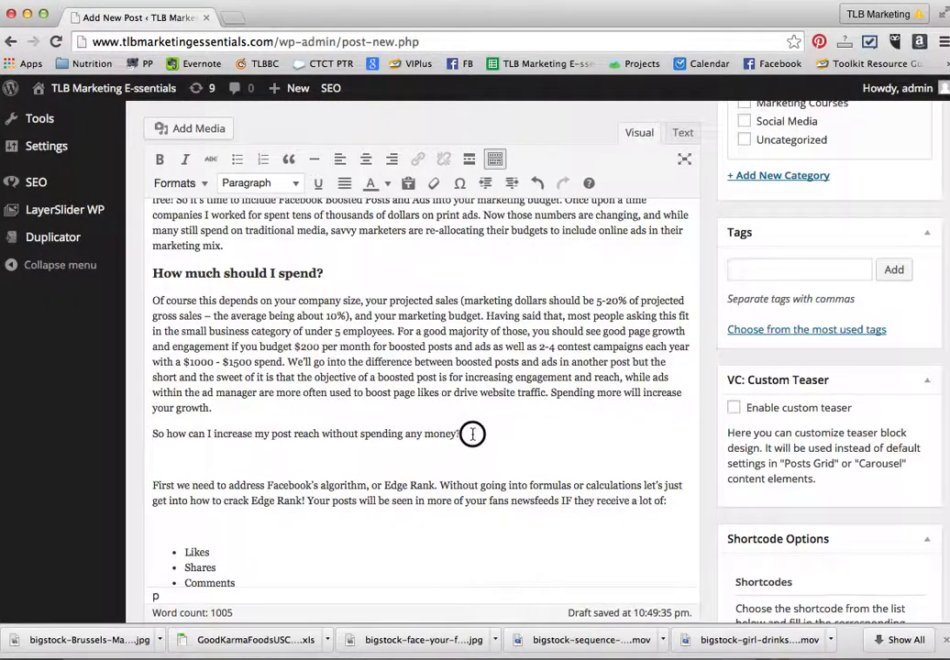
pyautogui.moveTo(472, 434); pyautogui.dragTo(188, 425)
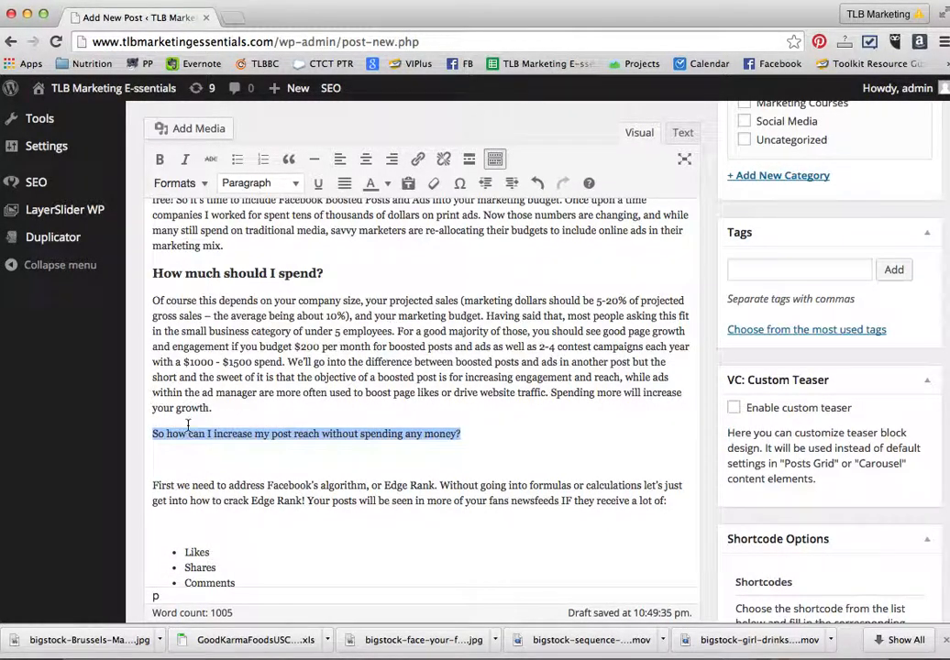
pyautogui.click(241, 182)
pyautogui.click(272, 347)
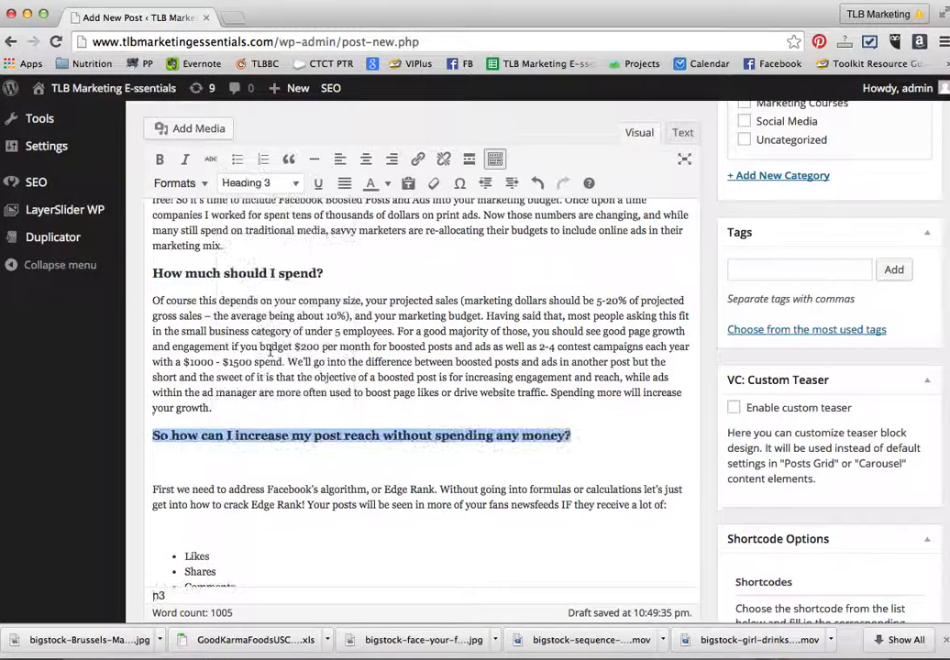
pyautogui.click(158, 482)
pyautogui.press('BackSpace')
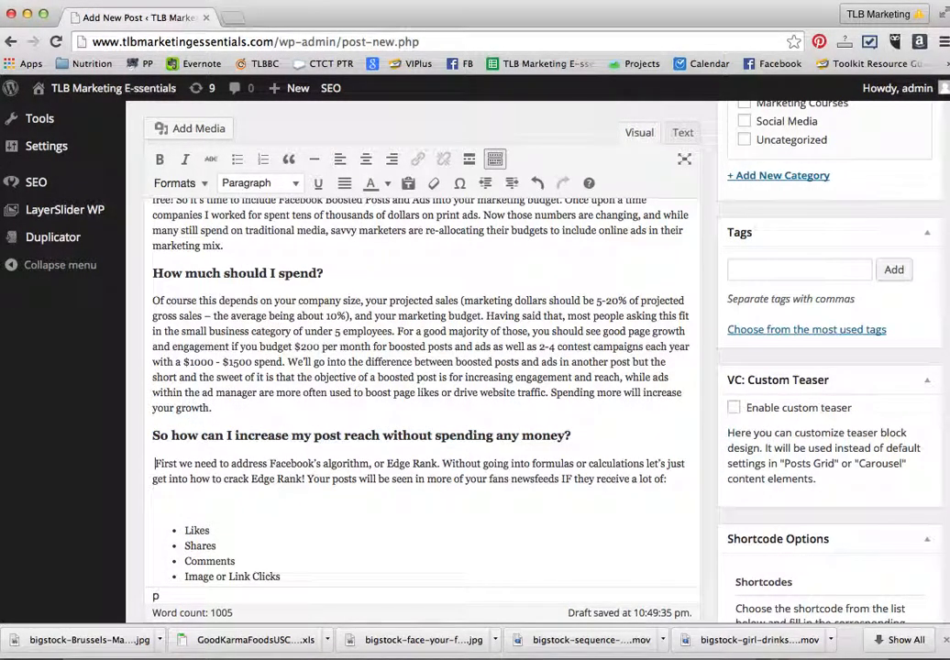
# Remove the blank lines above and below the bulleted list of Likes, Shares, Comments and Image or Link Clicks
pyautogui.scroll(-2, 256, 540)
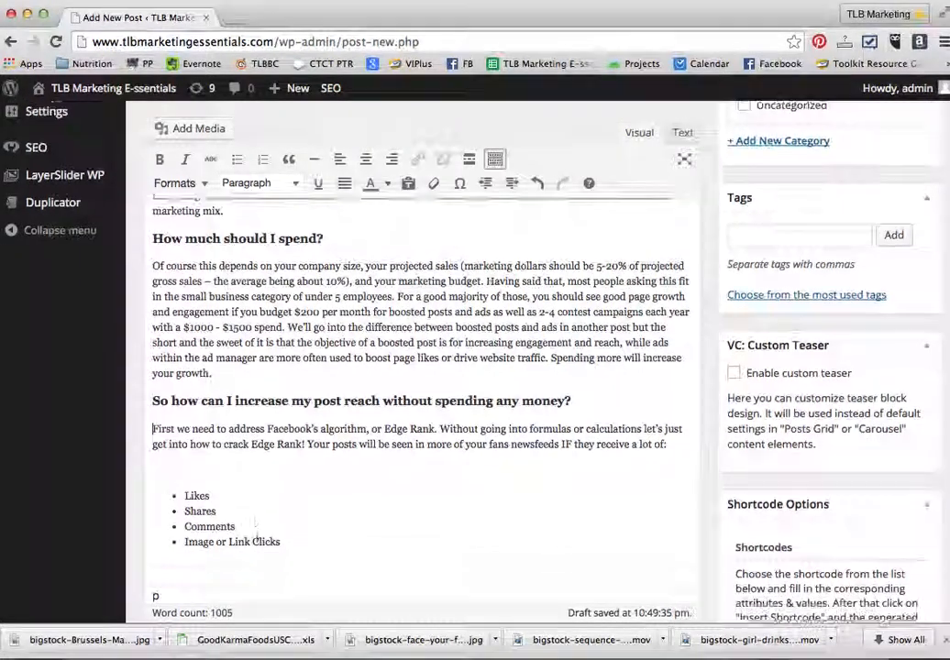
pyautogui.click(190, 449)
pyautogui.press('BackSpace')
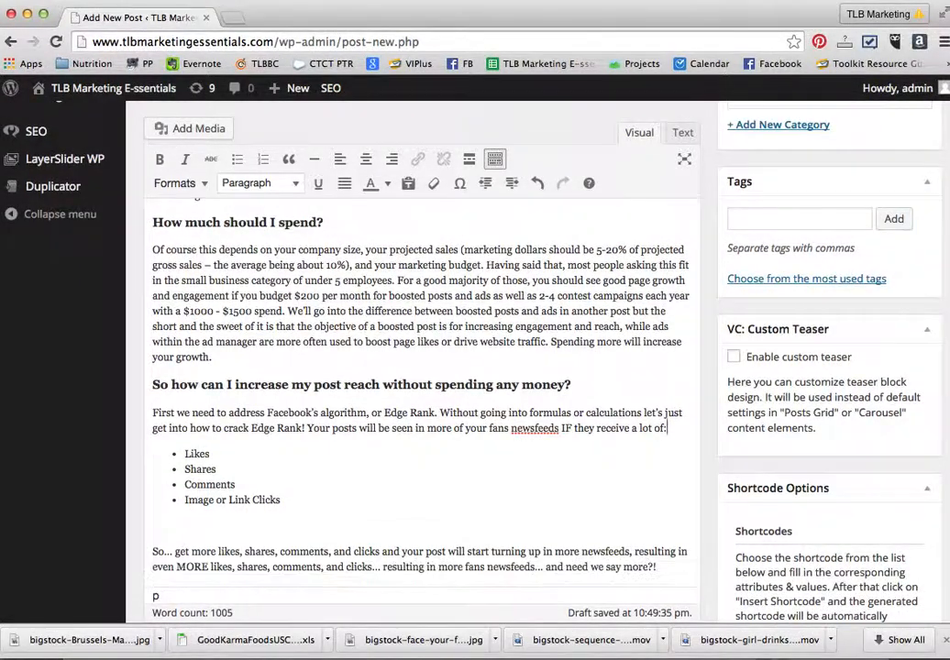
pyautogui.scroll(-5, 175, 386)
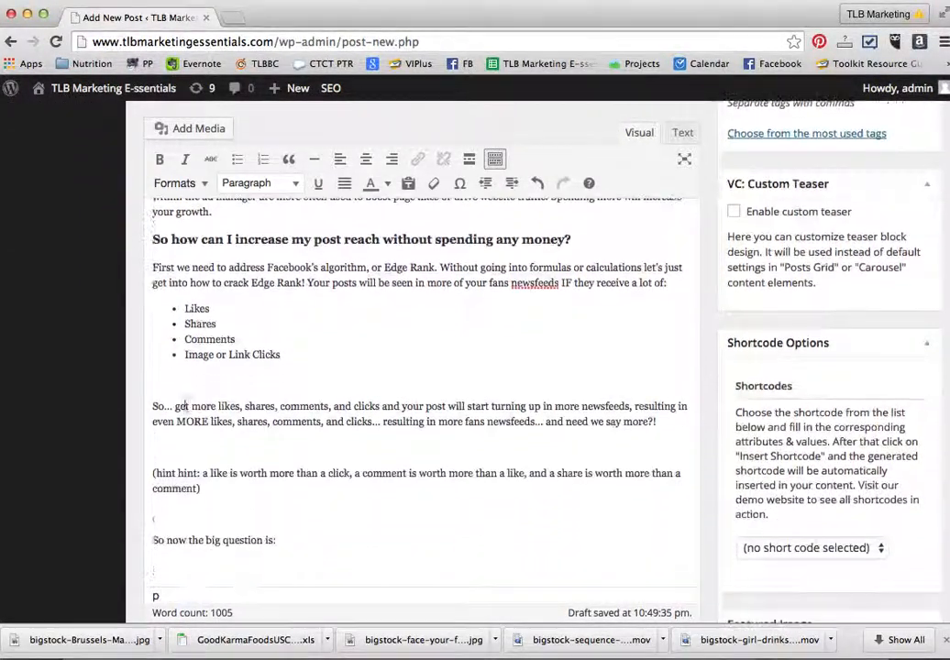
pyautogui.click(163, 383)
pyautogui.press('BackSpace')
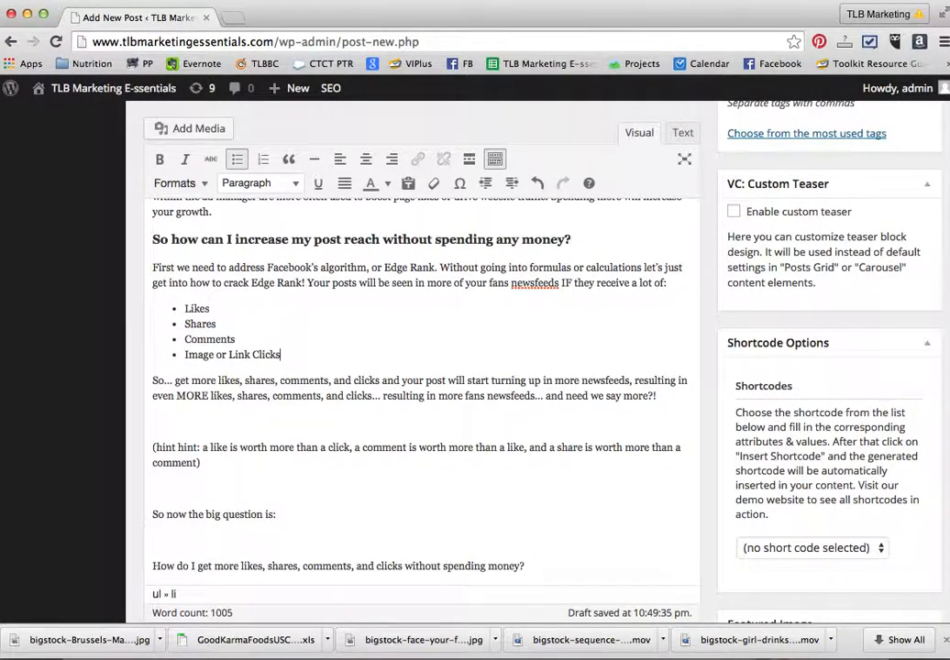
# Remove the blank line above the "(hint hint: a like is worth more than a click" paragraph and italicize that paragraph
pyautogui.click(175, 429)
pyautogui.press('Delete')
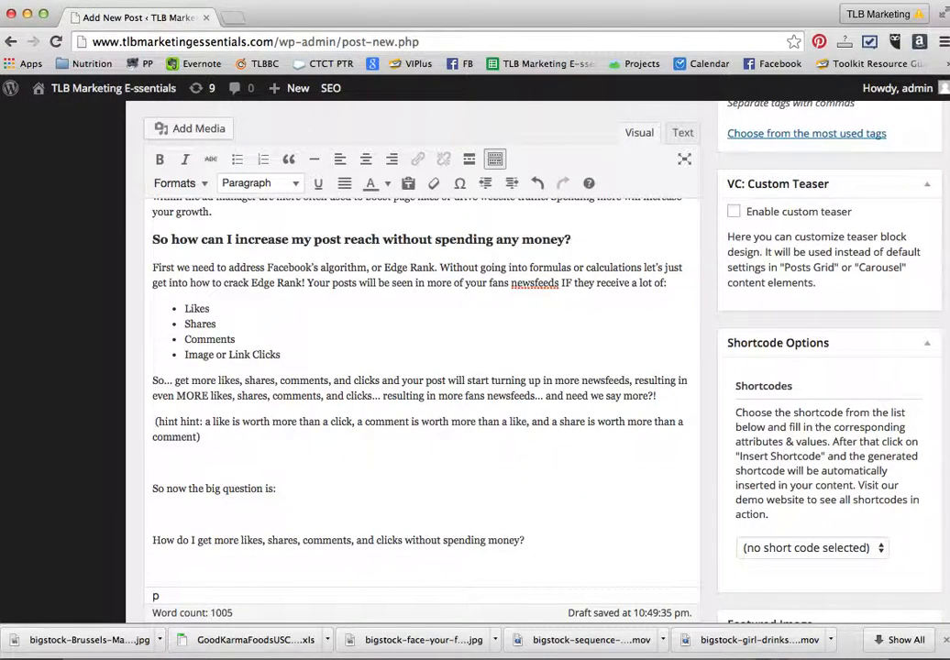
pyautogui.press('Delete')
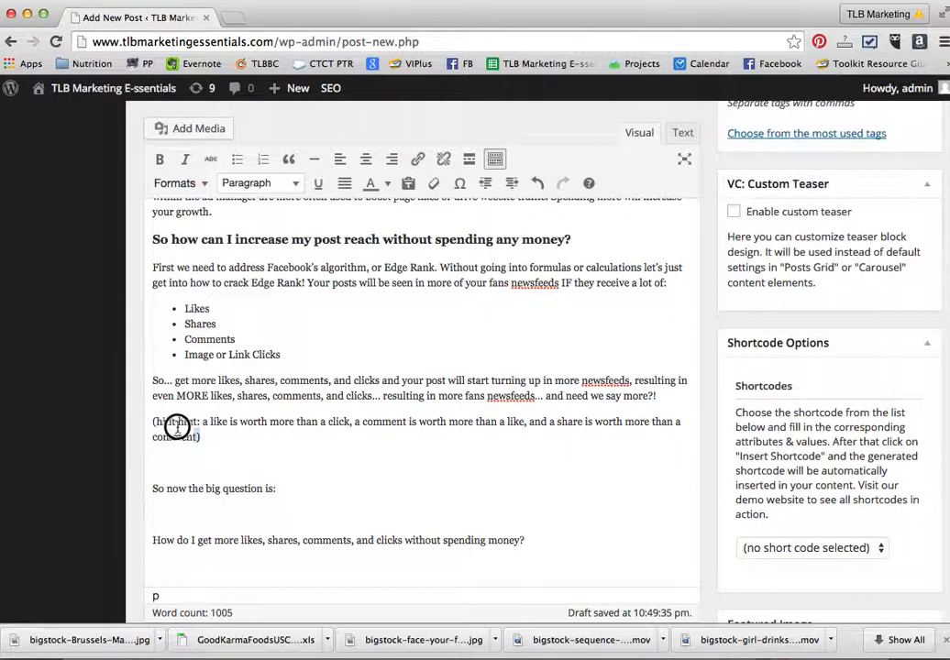
pyautogui.tripleClick(149, 415)
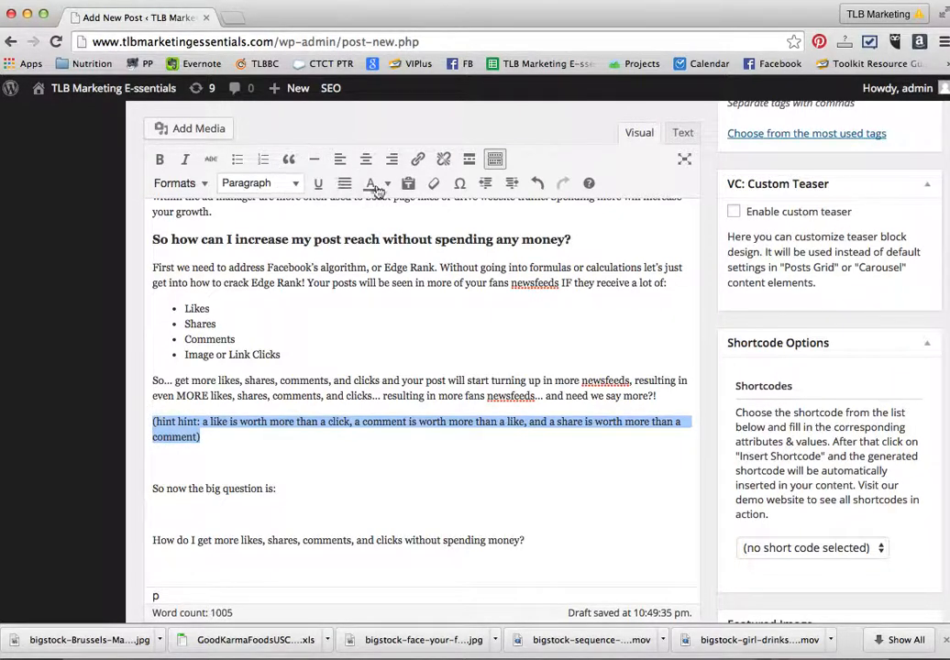
pyautogui.click(187, 161)
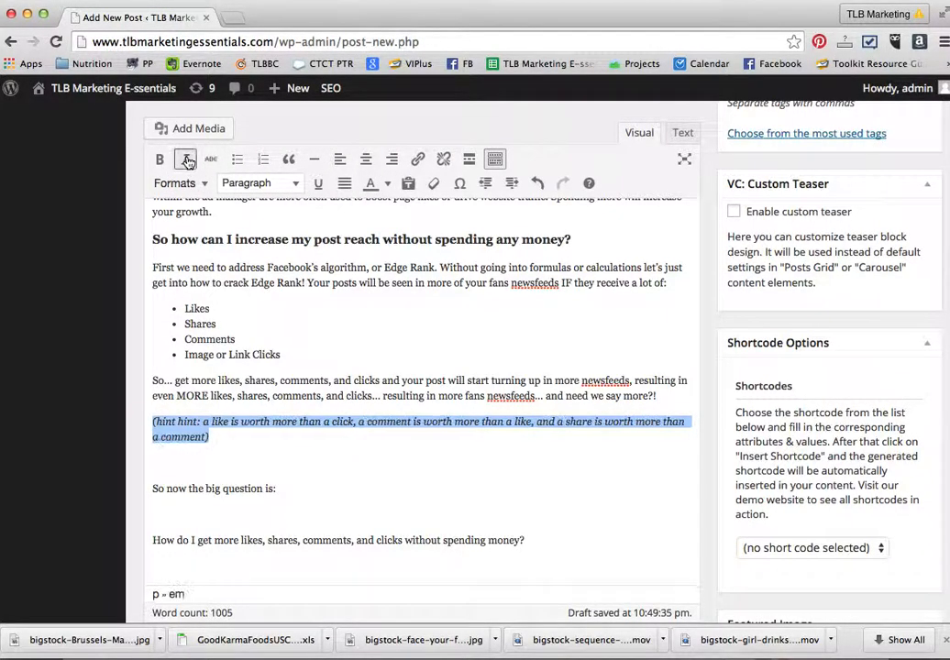
# Remove the blank lines above and below "So now the big question is:"
pyautogui.click(158, 470)
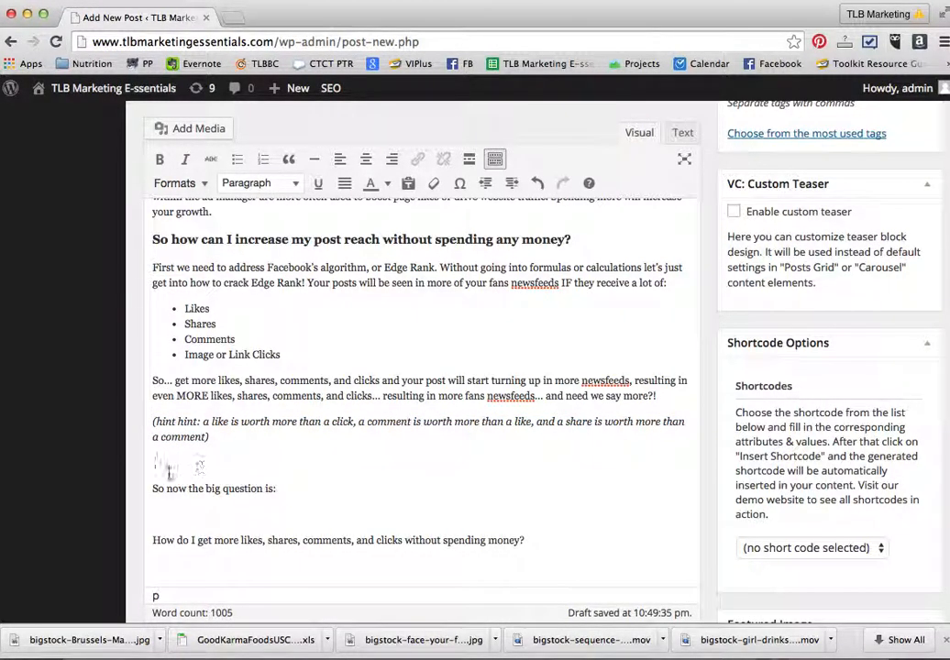
pyautogui.press('BackSpace')
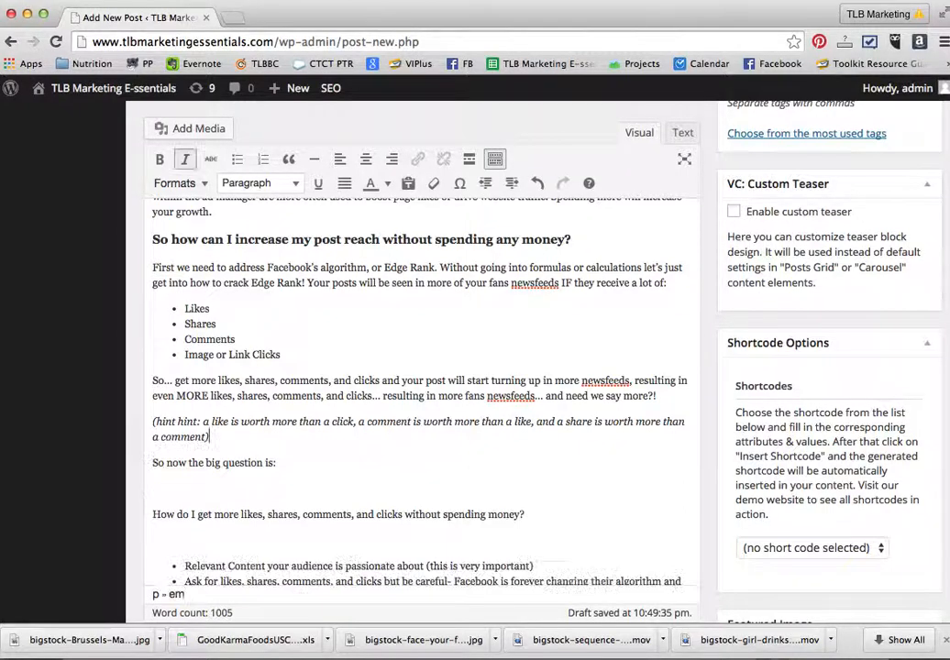
pyautogui.click(166, 495)
pyautogui.press('BackSpace')
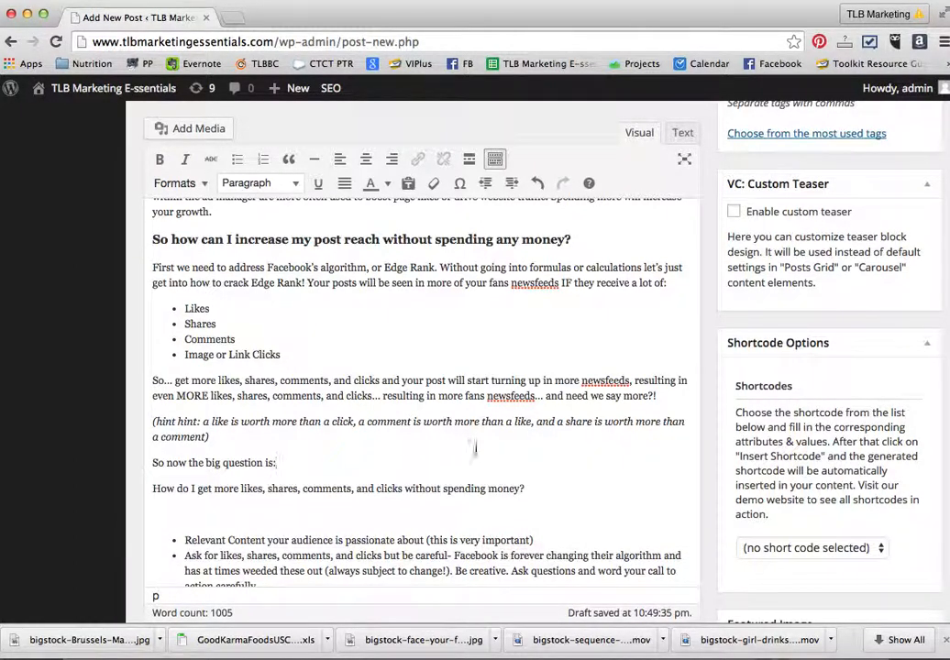
# Format "How do I get more likes, shares, comments, and clicks without spending money?" as Heading 3
pyautogui.moveTo(530, 490); pyautogui.dragTo(154, 488)
pyautogui.click(272, 184)
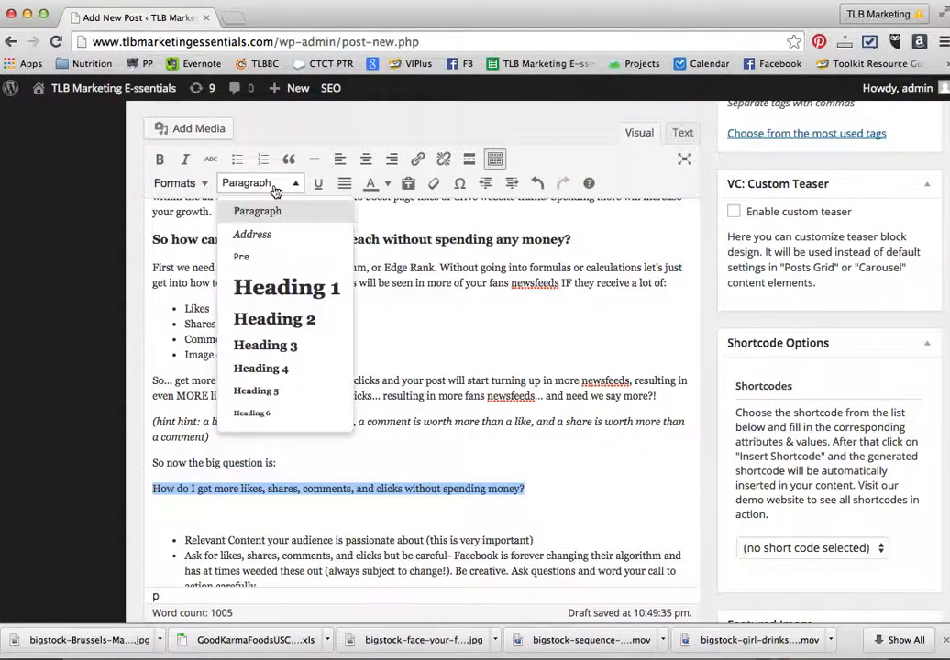
pyautogui.click(272, 351)
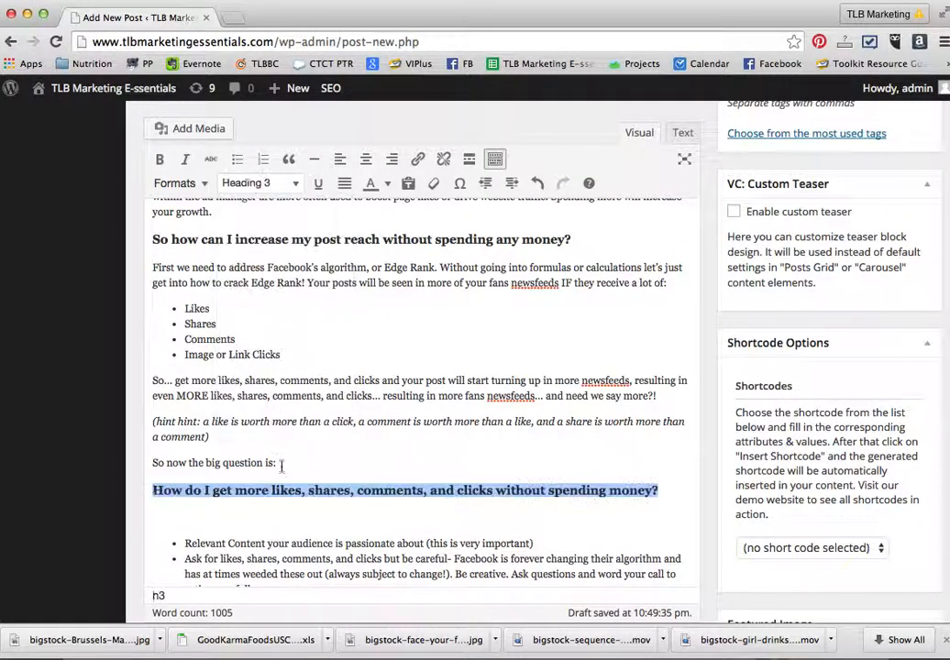
# Make the line "So now the big question is:" bold
pyautogui.click(279, 463)
pyautogui.moveTo(279, 463); pyautogui.dragTo(144, 461)
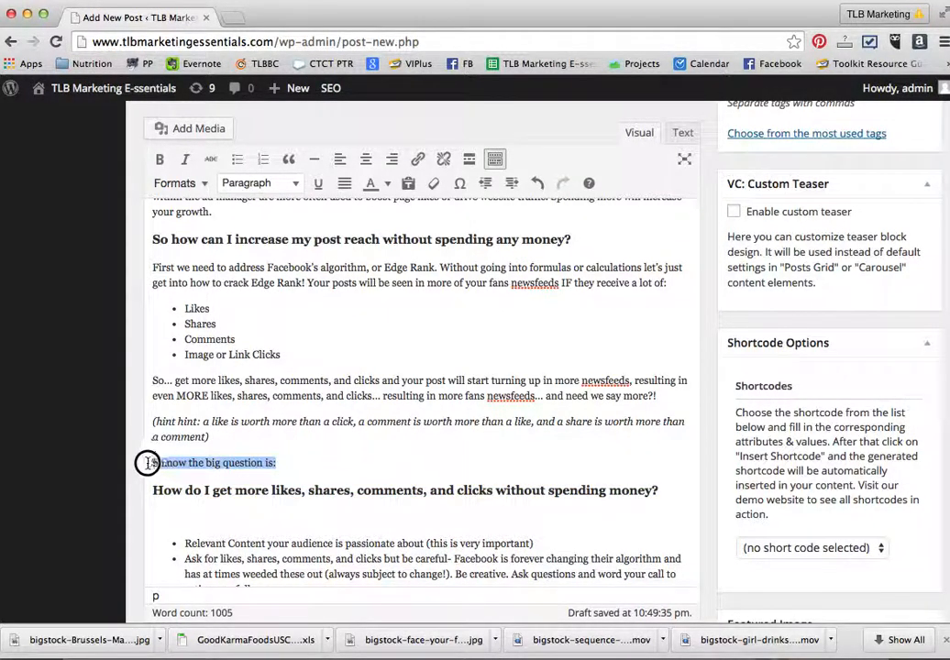
pyautogui.click(160, 159)
# Remove the blank lines above and below the bulleted list that starts with "Relevant Content your audience is passionate about"
pyautogui.scroll(-3, 199, 381)
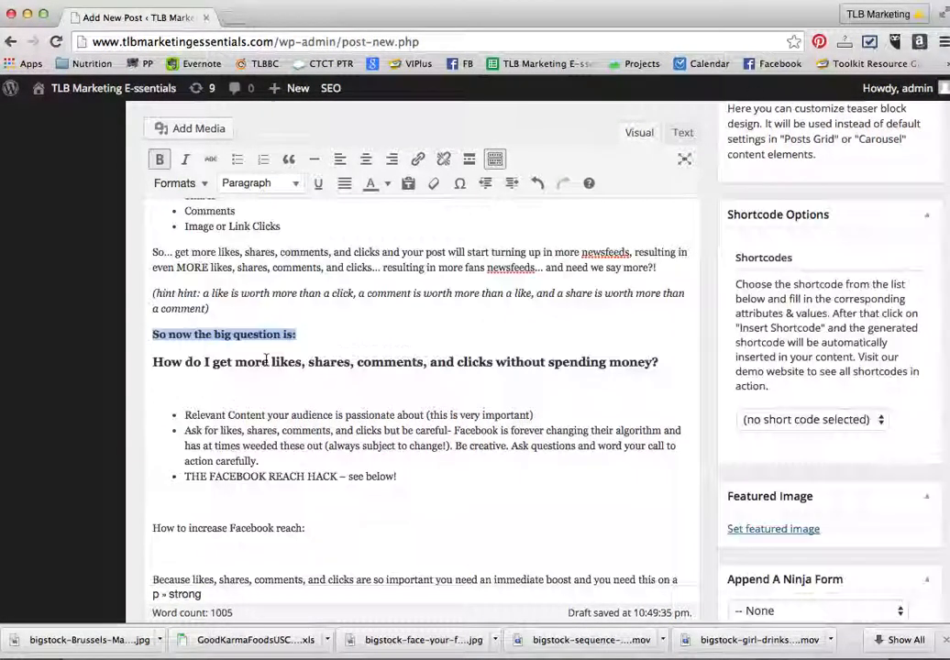
pyautogui.click(199, 380)
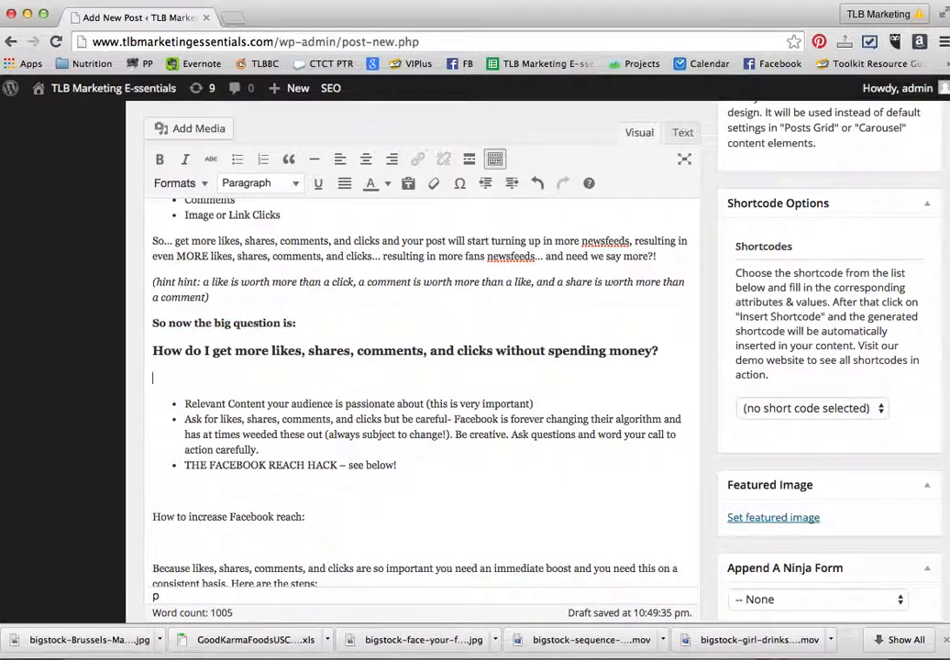
pyautogui.press('BackSpace')
pyautogui.scroll(-2, 228, 378)
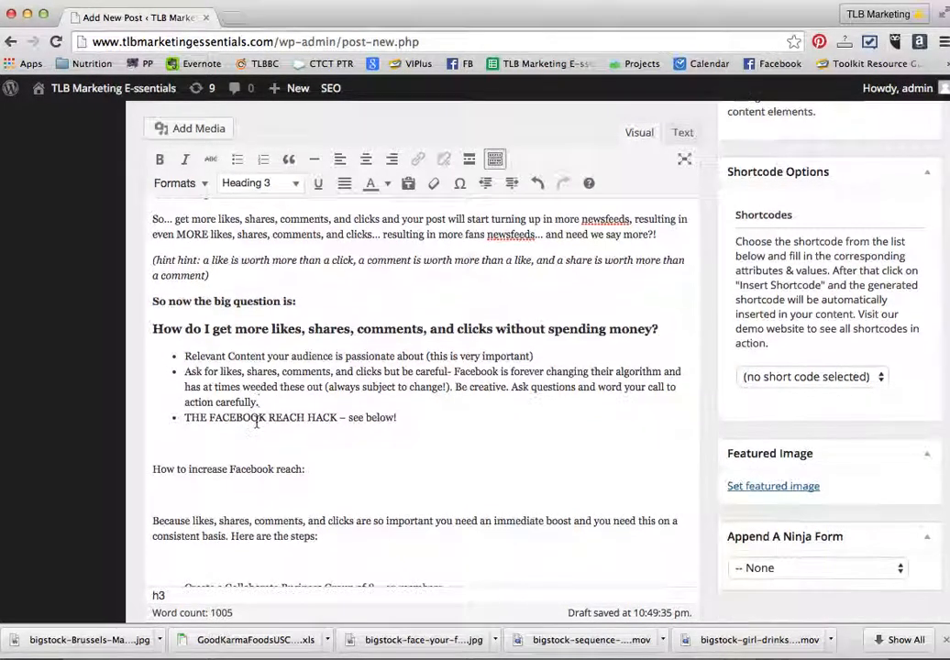
pyautogui.click(229, 377)
pyautogui.press('BackSpace')
pyautogui.press('BackSpace')
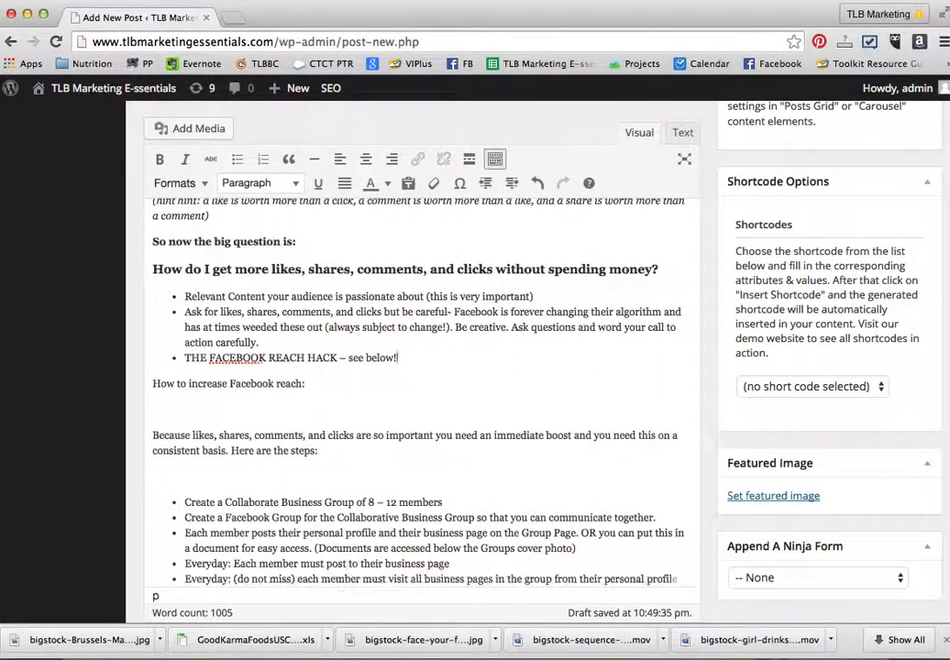
# Format "How to increase Facebook reach:" as Heading 4 and remove the blank line below it
pyautogui.moveTo(313, 387); pyautogui.dragTo(146, 383)
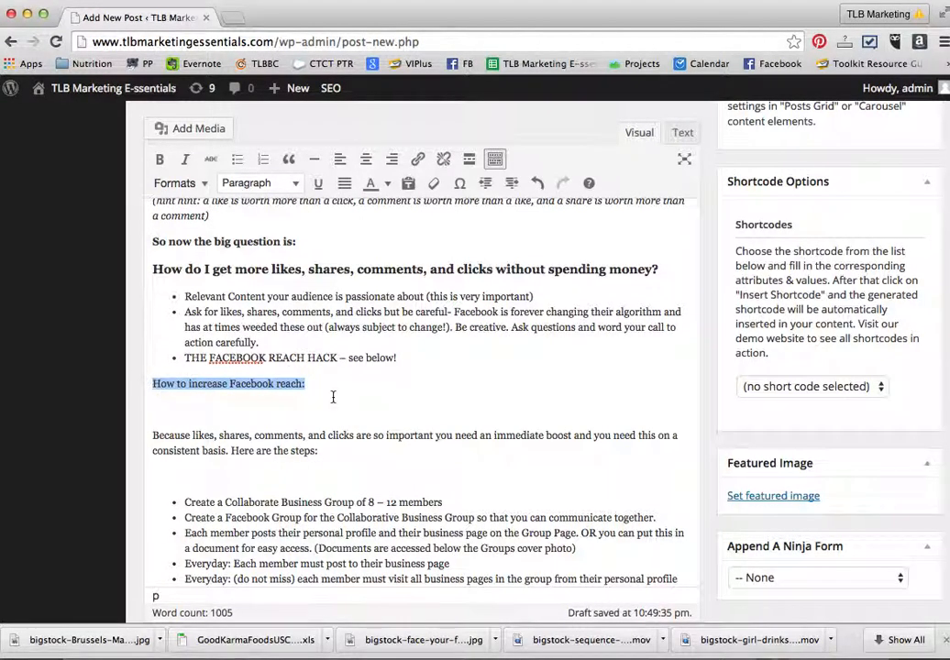
pyautogui.click(291, 187)
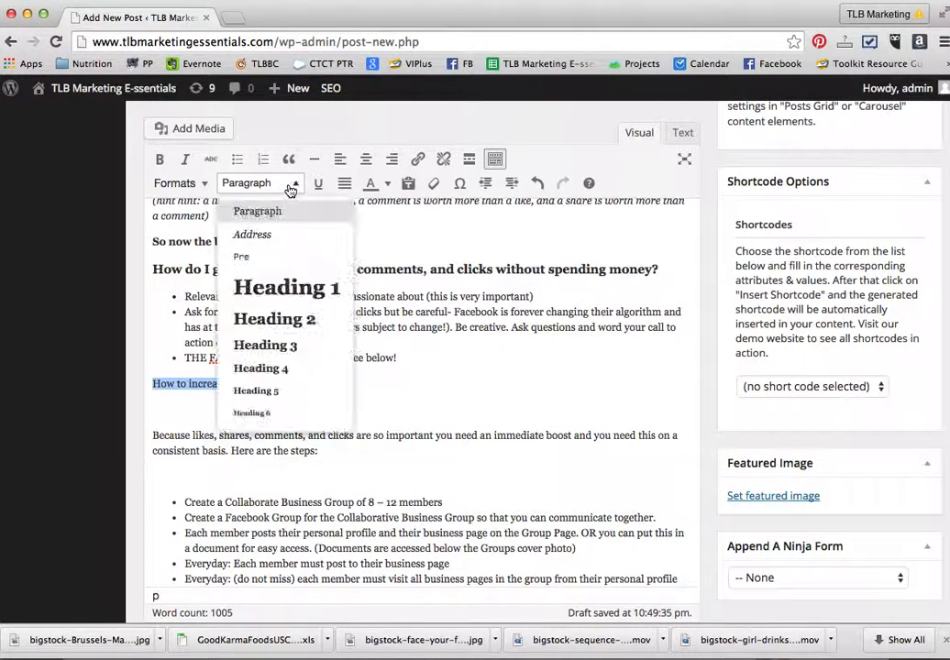
pyautogui.click(267, 345)
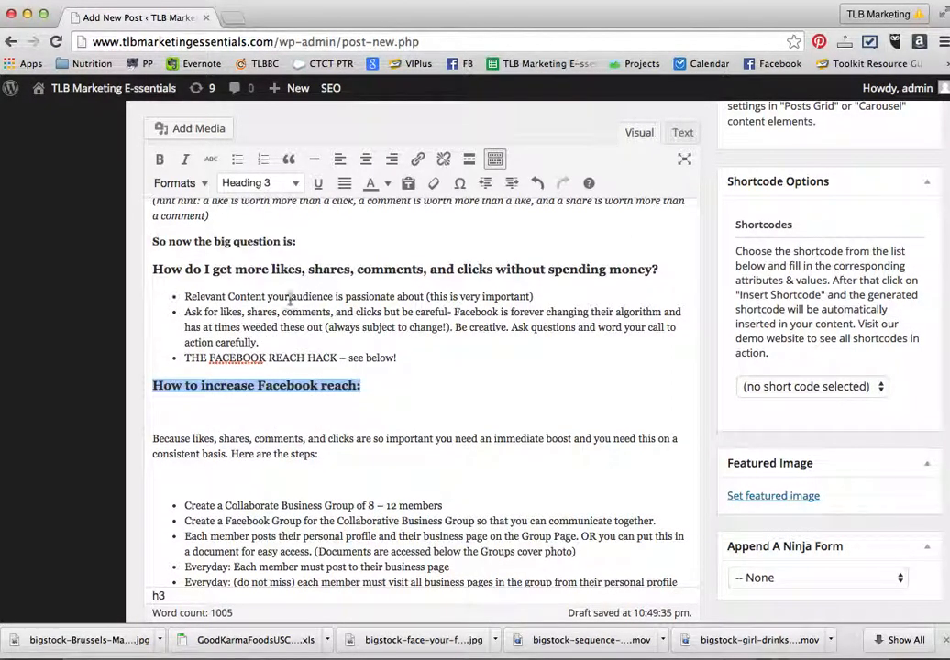
pyautogui.click(277, 181)
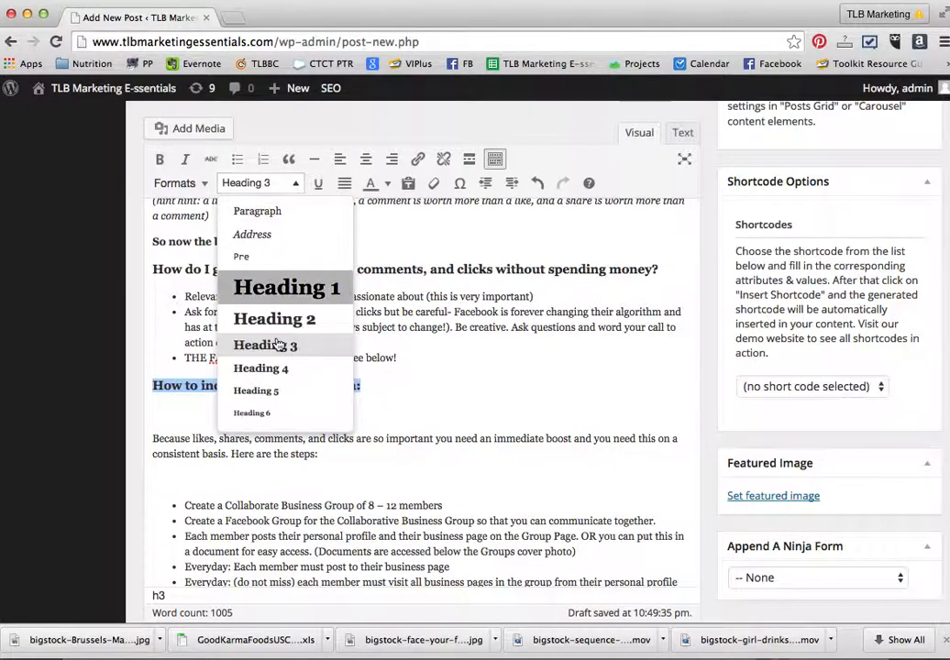
pyautogui.click(275, 367)
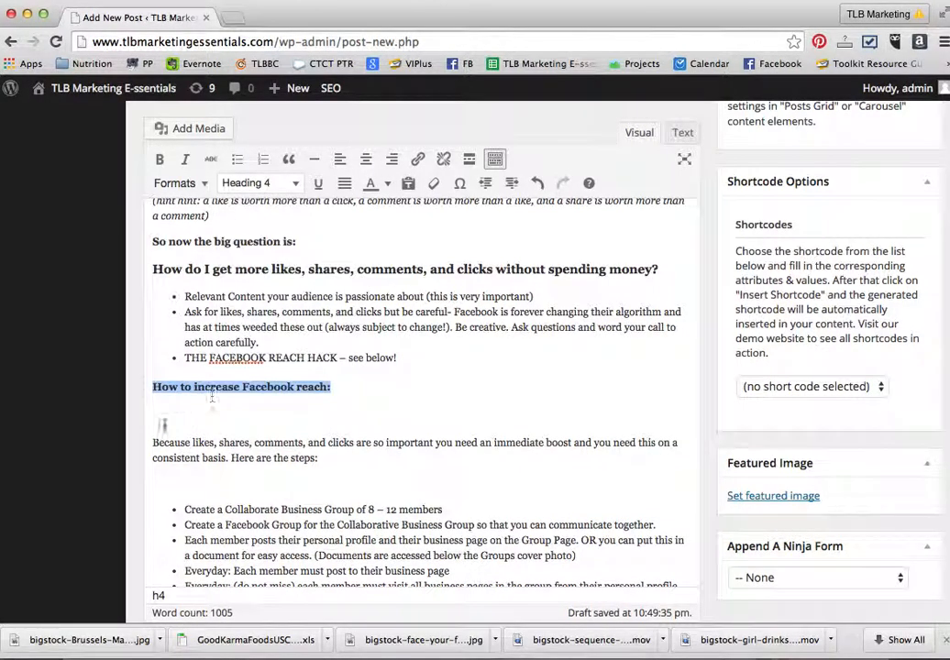
pyautogui.click(161, 424)
pyautogui.press('BackSpace')
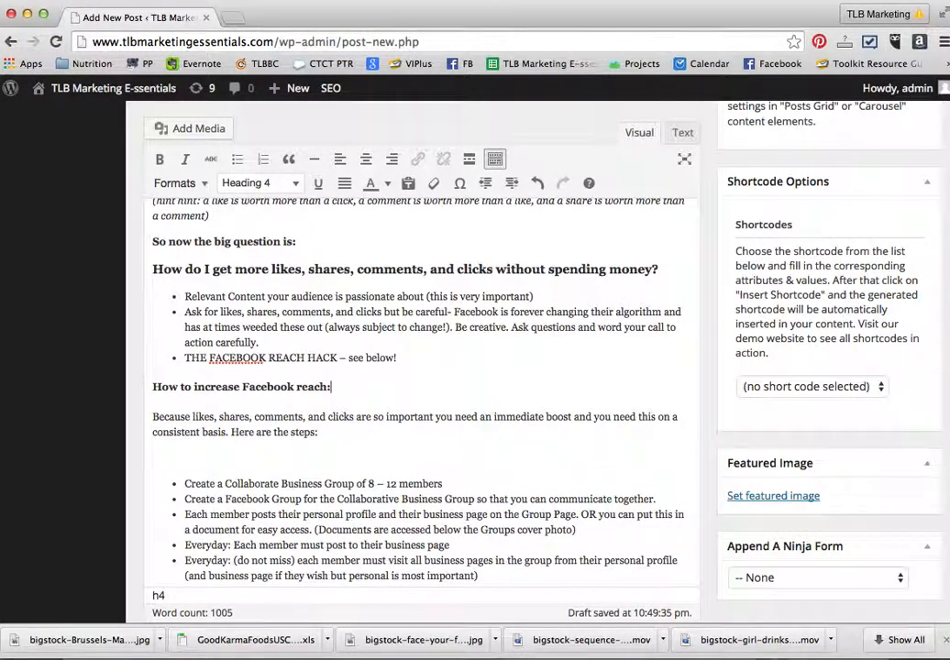
# Remove the blank lines above and below the bulleted list that starts with "Create a Collaborate Business Group of 8 – 12 members"
pyautogui.scroll(-3, 196, 391)
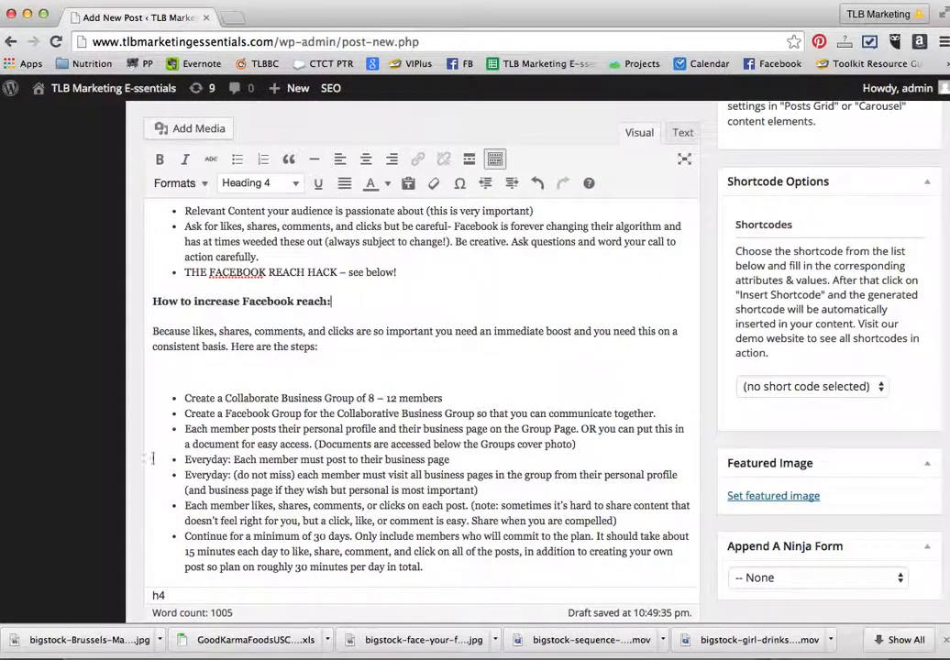
pyautogui.click(195, 385)
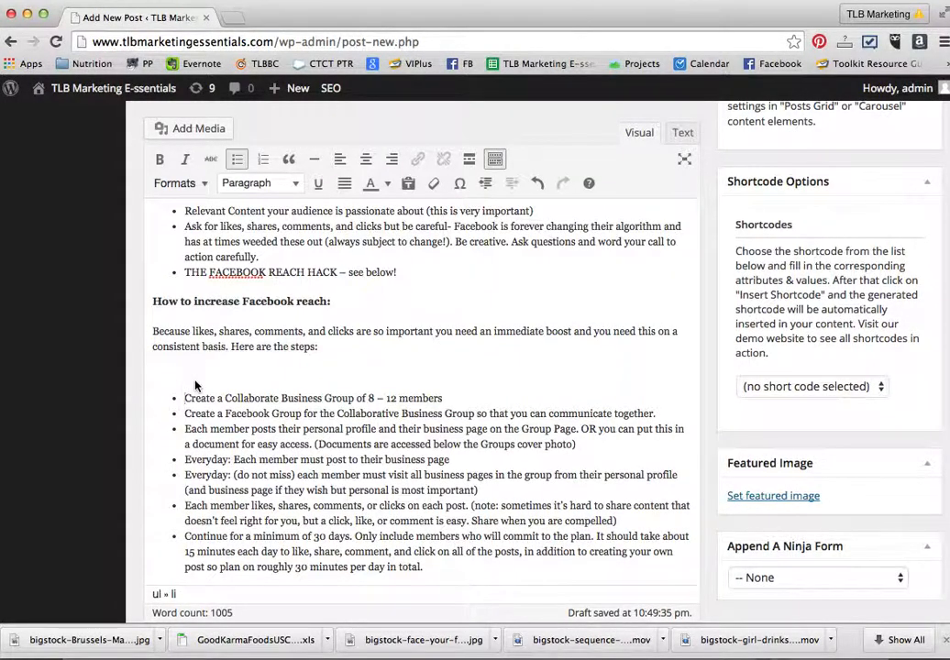
pyautogui.press('Up')
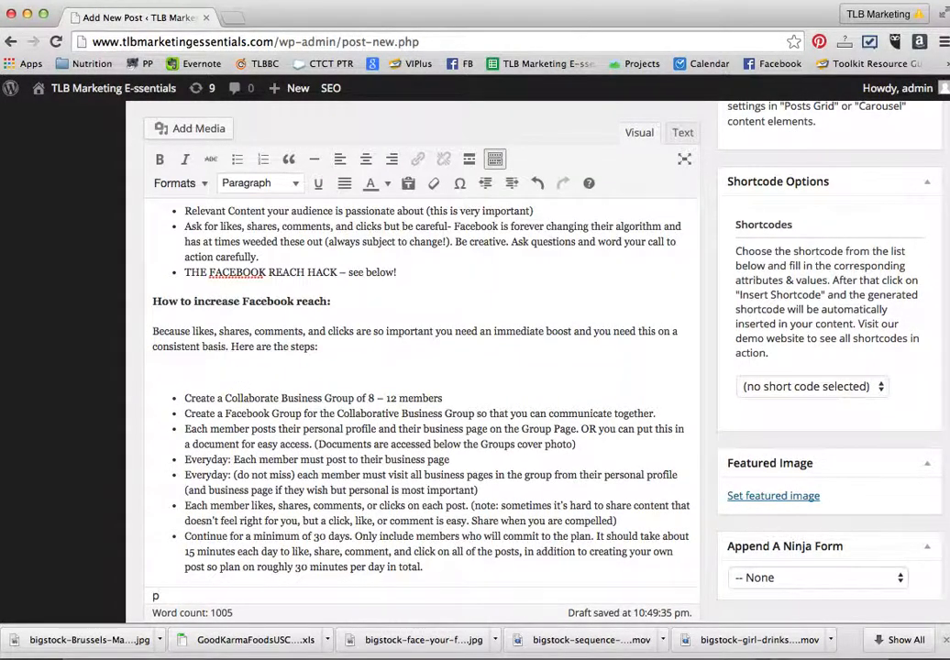
pyautogui.press('BackSpace')
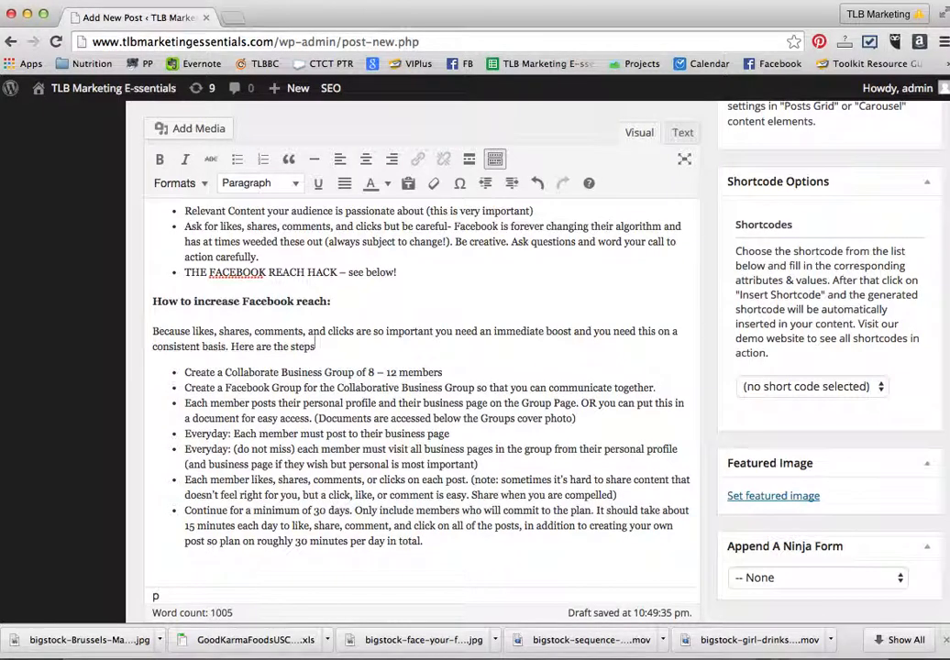
pyautogui.scroll(-5, 256, 404)
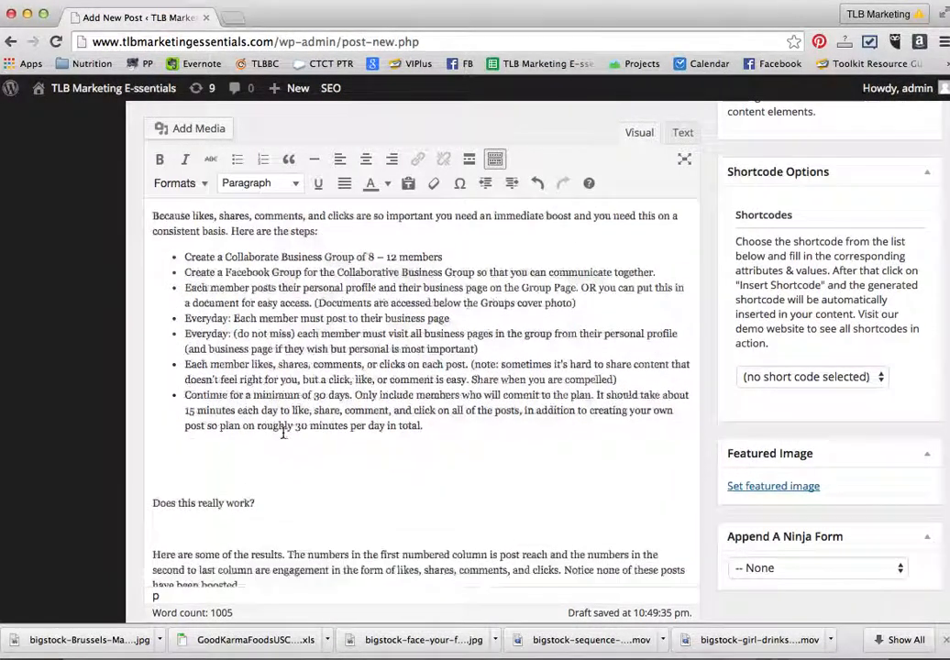
pyautogui.click(172, 454)
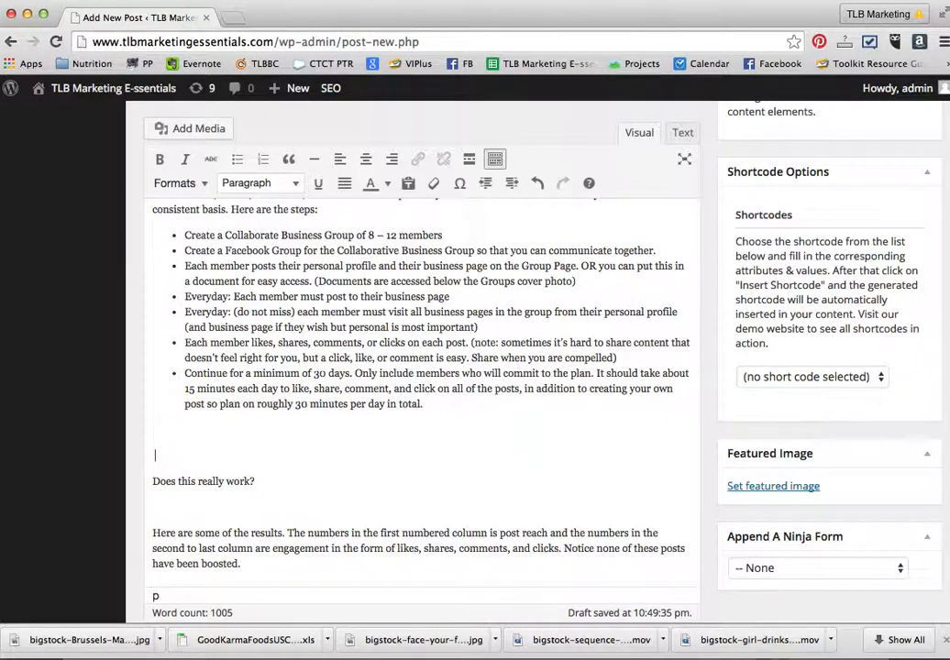
pyautogui.press('BackSpace')
pyautogui.press('BackSpace')
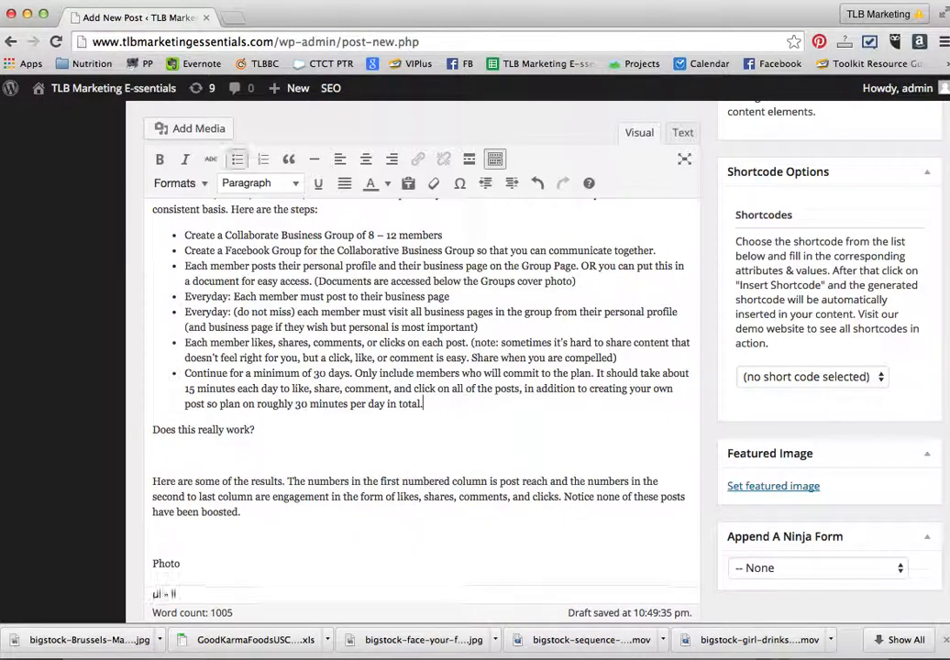
# Format "Does this really work?" as Heading 4 and remove the blank line below it
pyautogui.moveTo(255, 429); pyautogui.dragTo(152, 429)
pyautogui.click(273, 184)
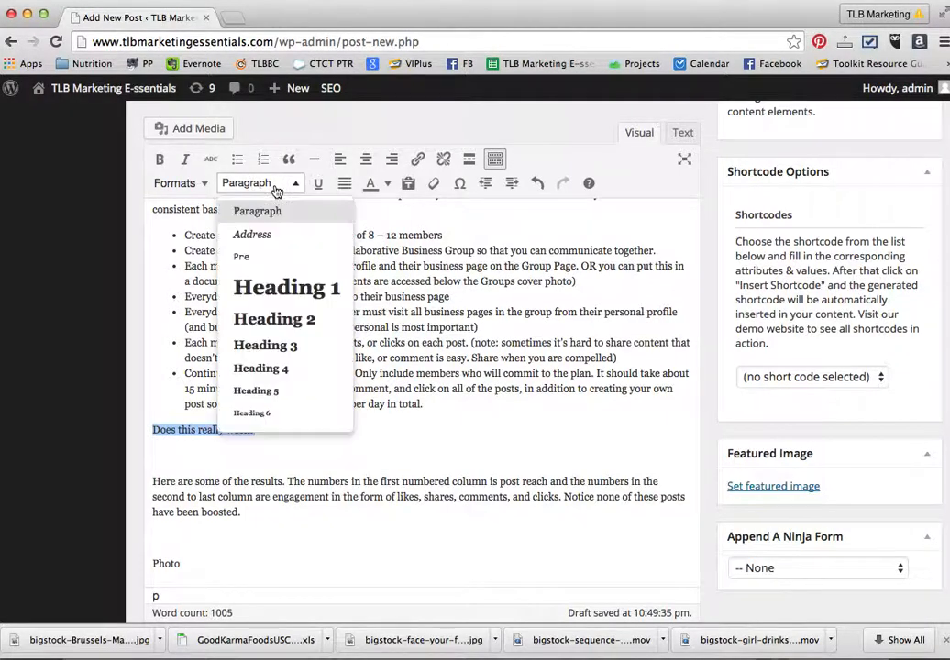
pyautogui.click(253, 370)
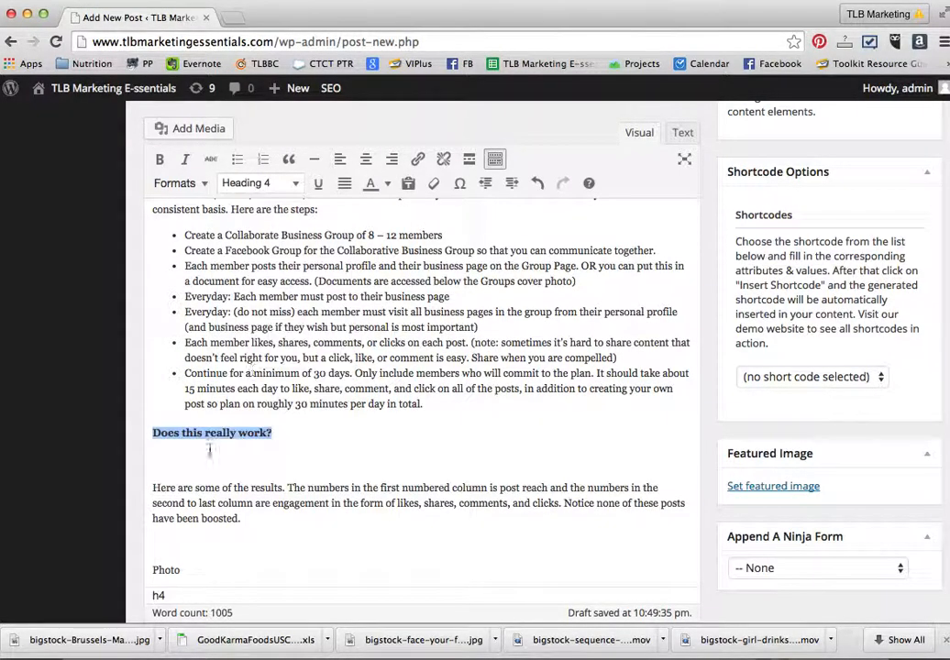
pyautogui.click(174, 461)
pyautogui.press('BackSpace')
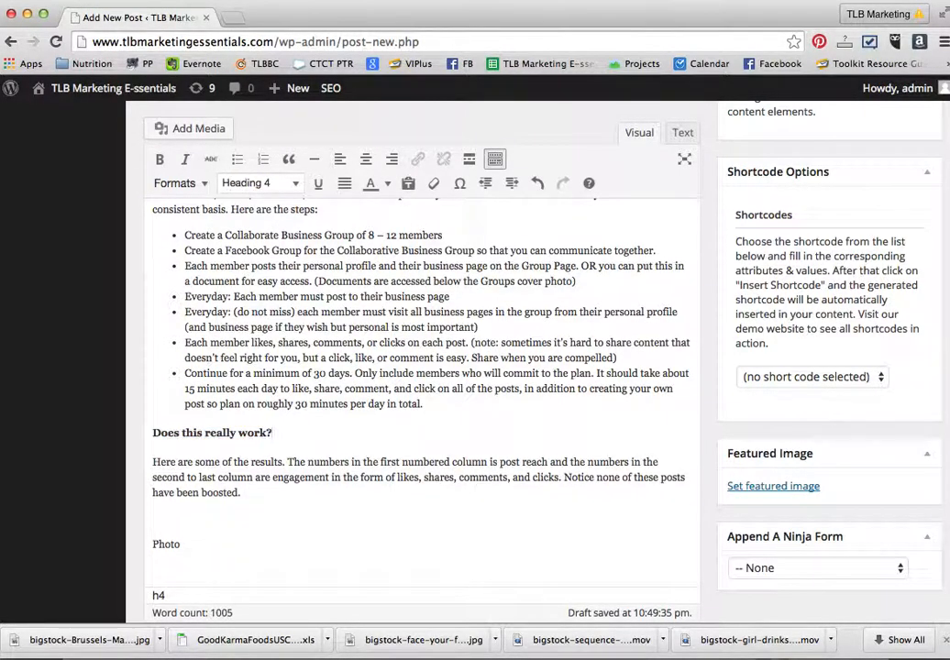
# Remove the blank line above the first "Photo" placeholder and the one above "As you can see the numbers rose substantially"
pyautogui.scroll(-5, 263, 482)
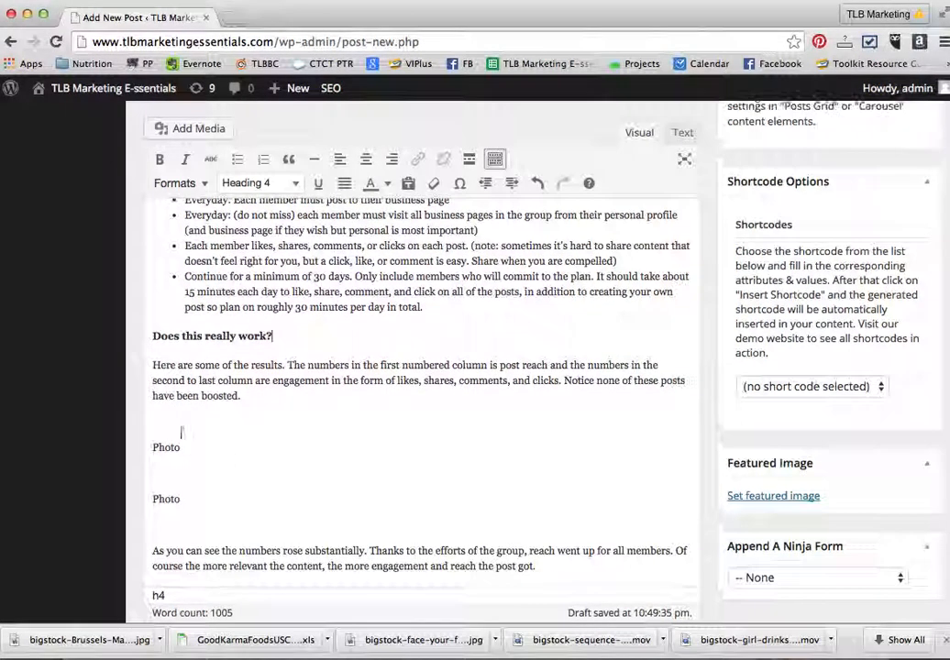
pyautogui.click(167, 425)
pyautogui.press('BackSpace')
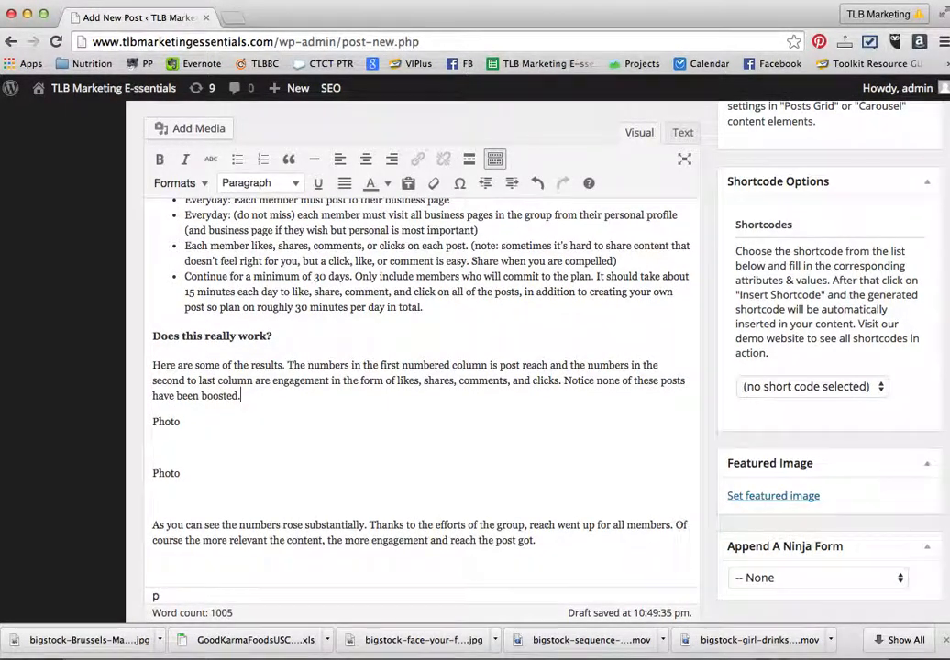
pyautogui.scroll(-5, 270, 440)
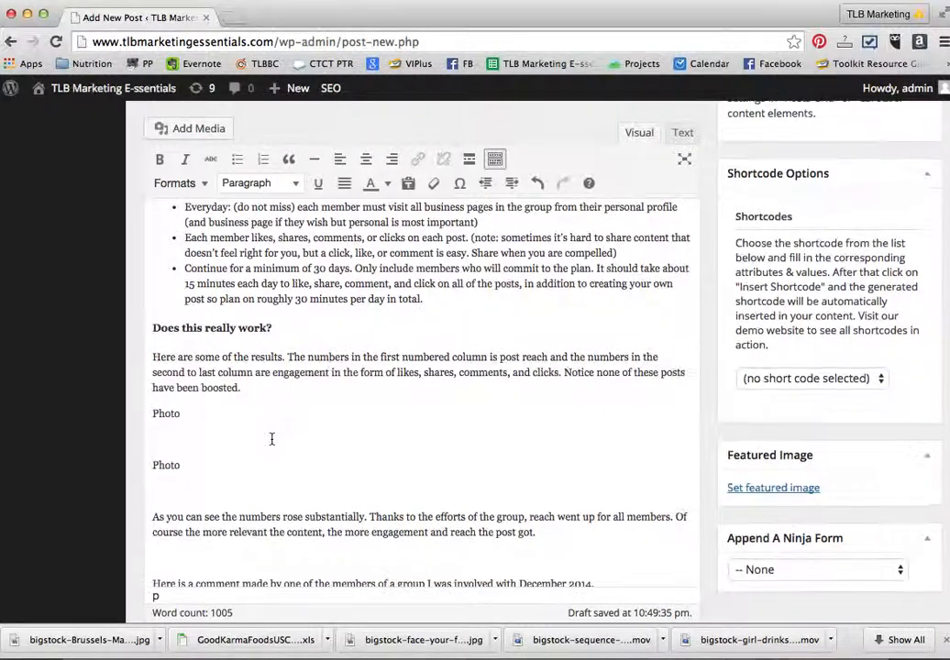
pyautogui.click(170, 403)
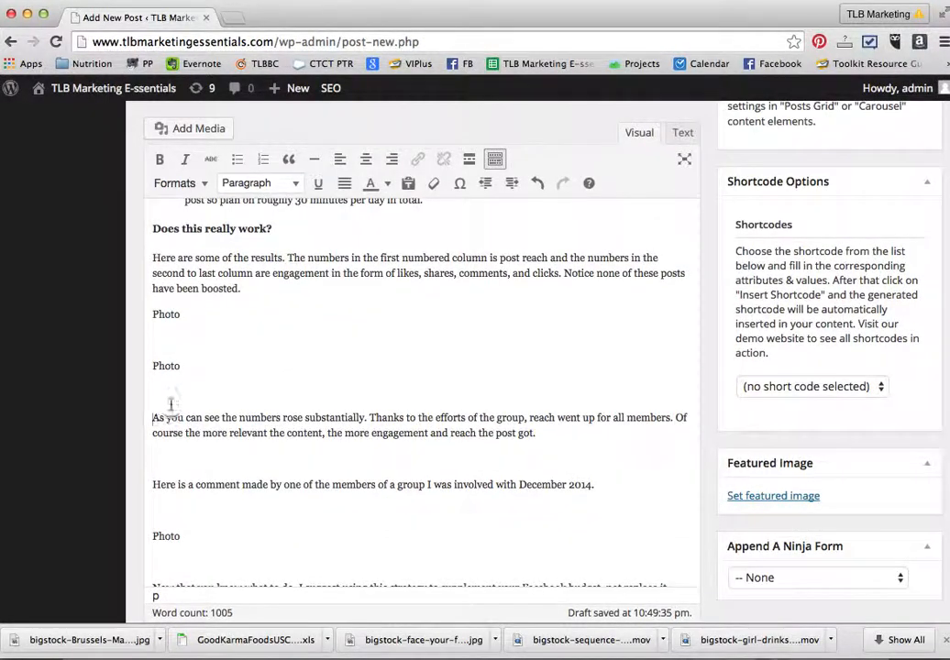
pyautogui.press('BackSpace')
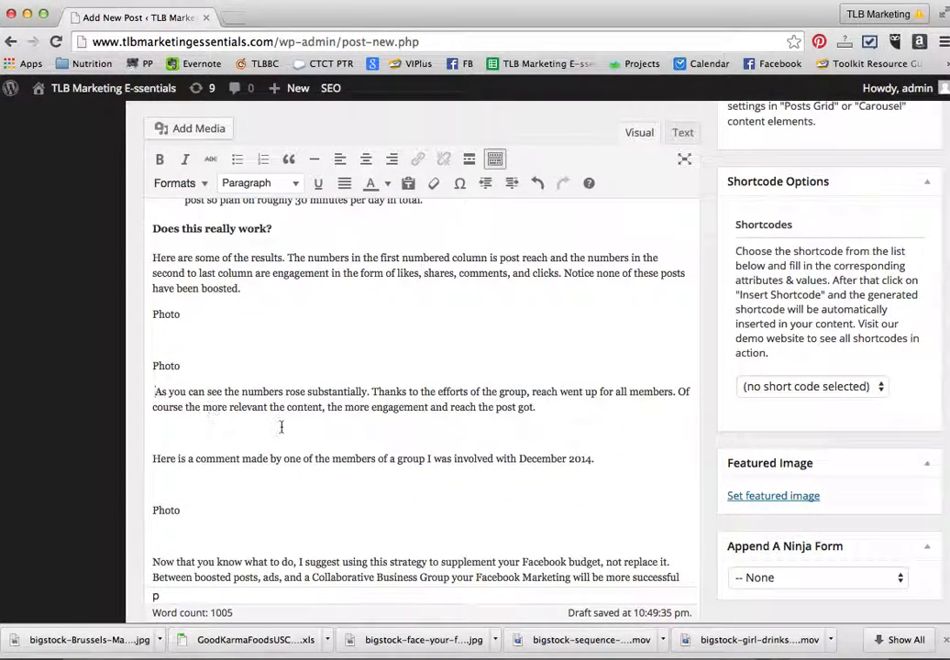
# Remove the blank lines above and below "Here is a comment made by one of the members" and above "Now that you know what to do"
pyautogui.scroll(-1, 282, 427)
pyautogui.click(178, 440)
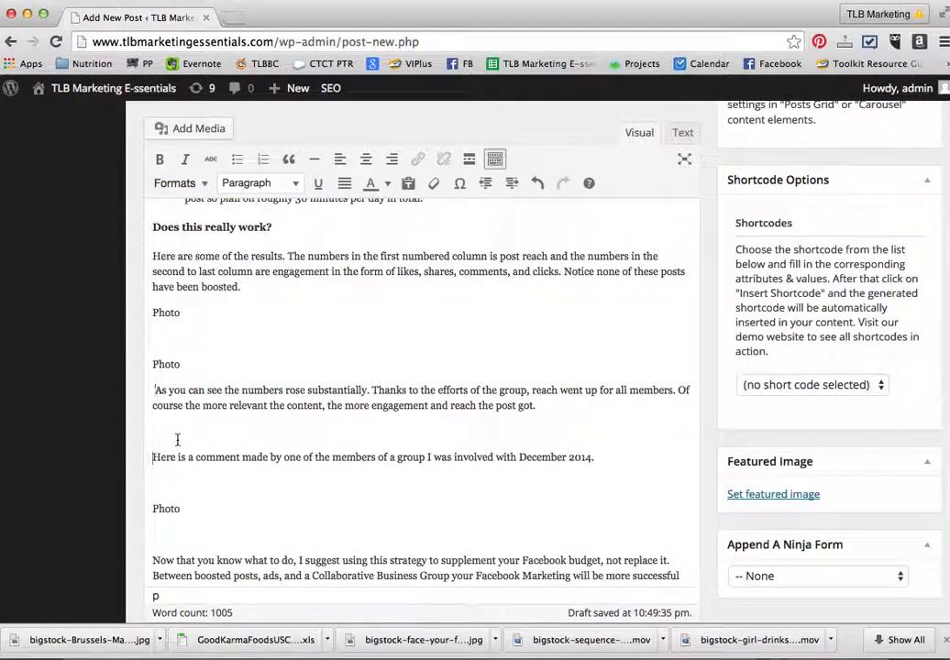
pyautogui.press('BackSpace')
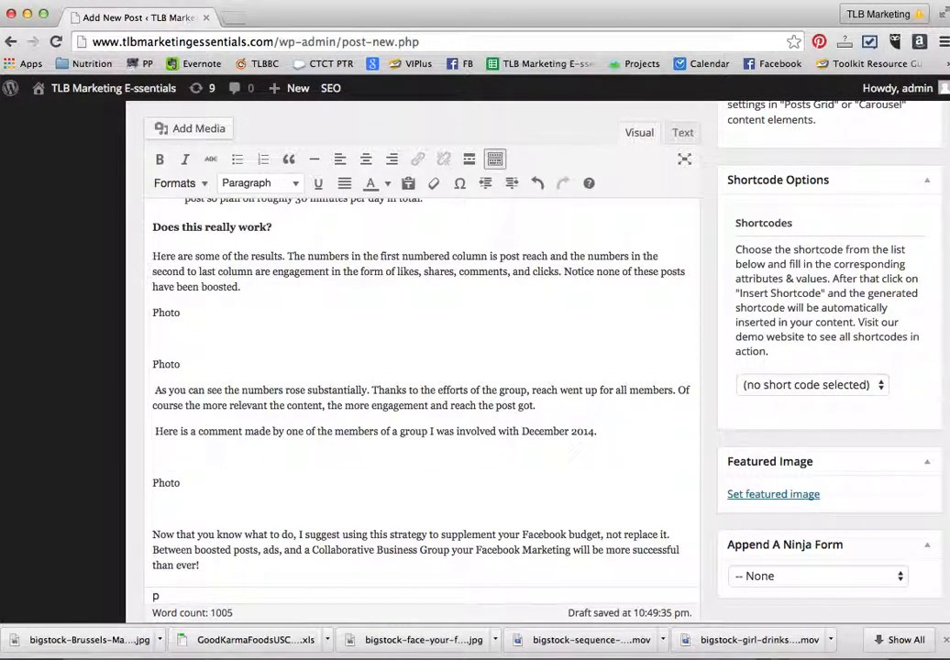
pyautogui.press('BackSpace')
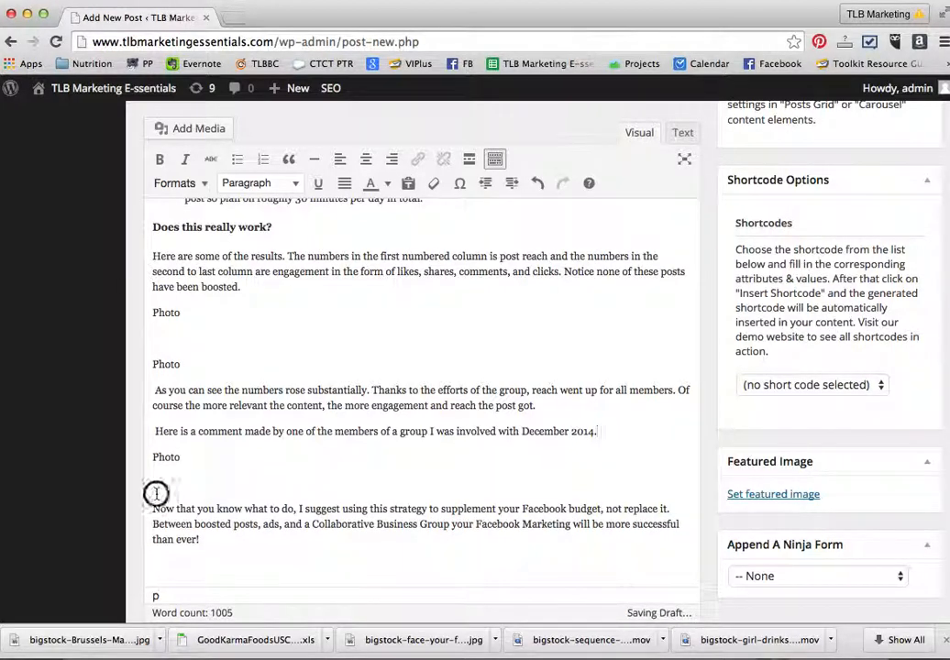
pyautogui.click(156, 493)
pyautogui.press('BackSpace')
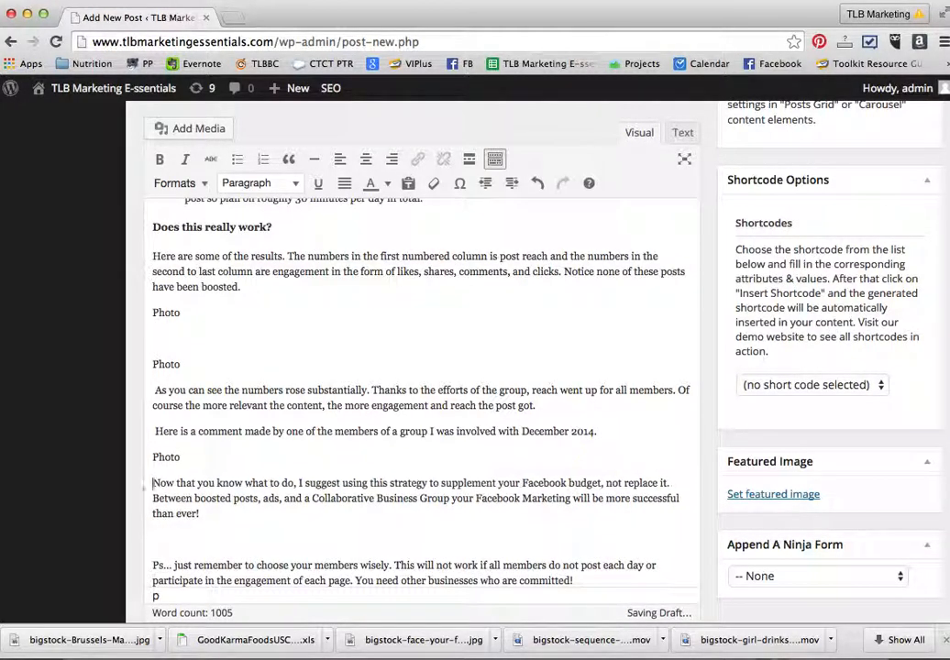
# Remove the blank line above the closing "Ps… just remember to choose your members wisely" paragraph and italicize that paragraph
pyautogui.scroll(-2, 288, 511)
pyautogui.scroll(-2, 289, 512)
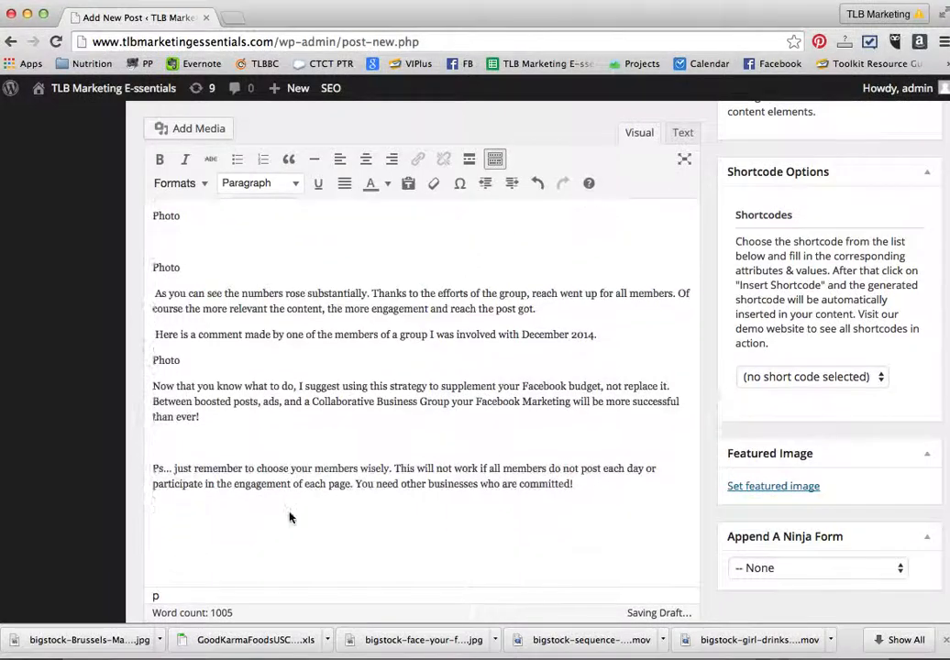
pyautogui.click(177, 443)
pyautogui.press('BackSpace')
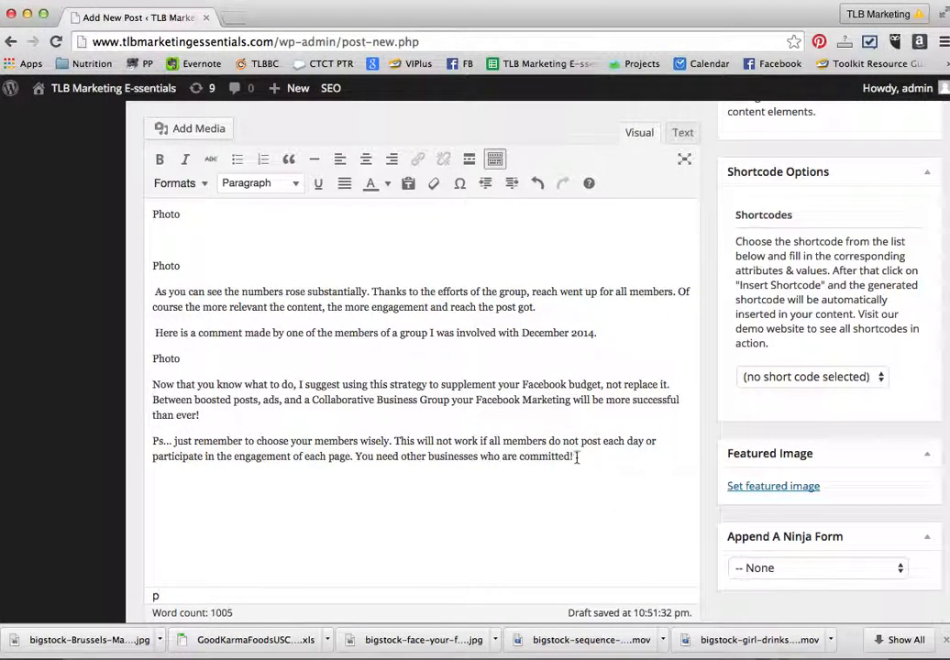
pyautogui.moveTo(577, 457); pyautogui.dragTo(147, 435)
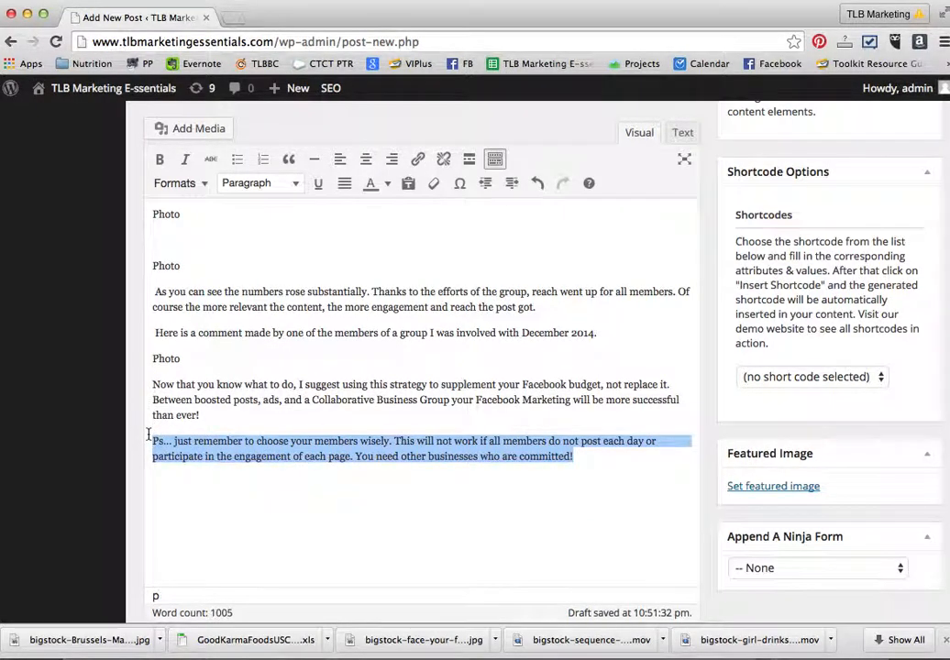
pyautogui.click(185, 159)
pyautogui.click(214, 373)
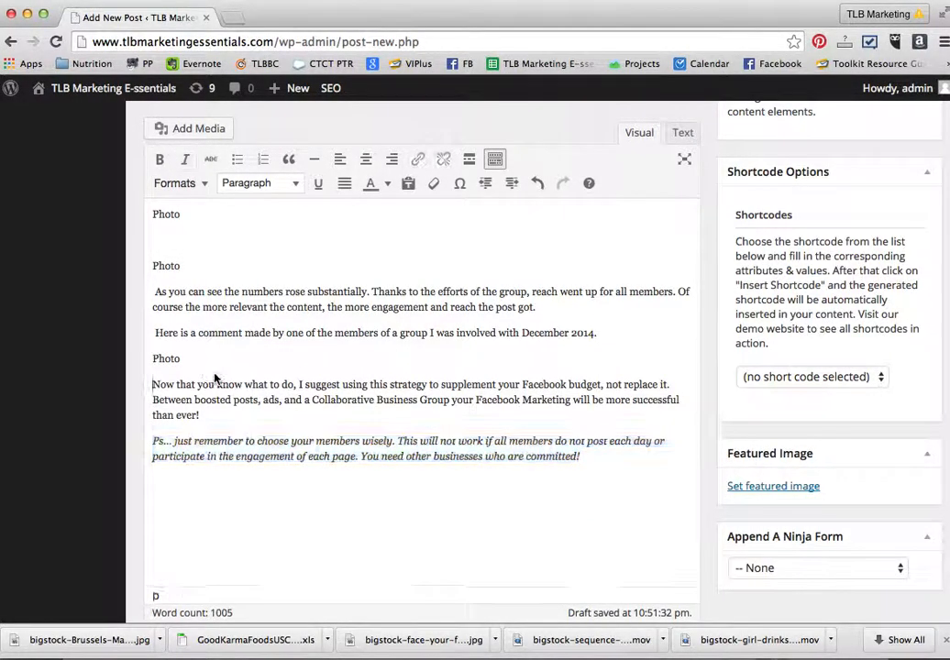
# Insert a Read More break on its own line after the opening paragraph that ends with "to do a little work."
pyautogui.scroll(5, 215, 374)
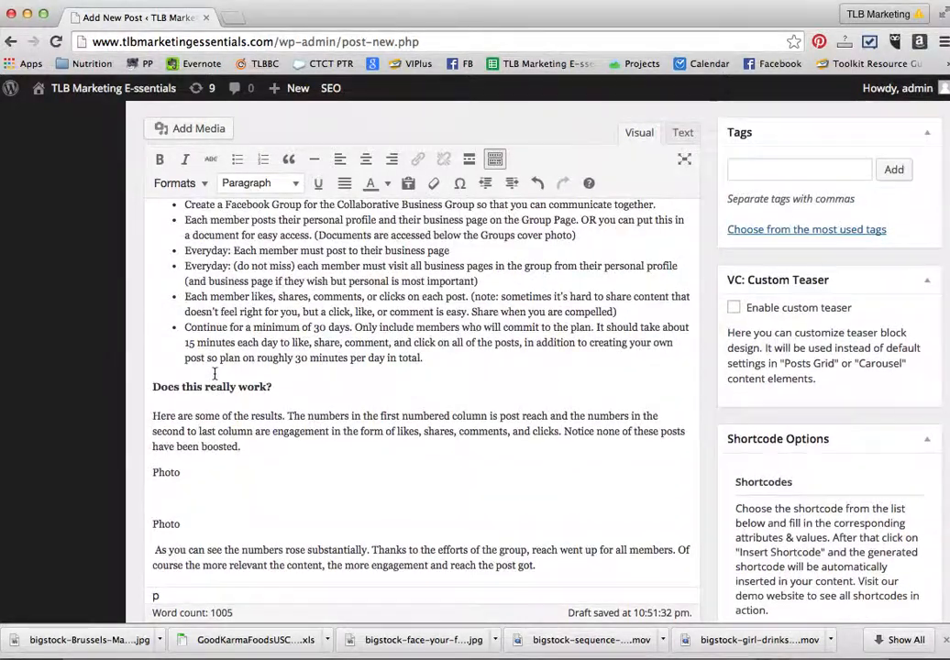
pyautogui.scroll(10, 215, 374)
pyautogui.scroll(5, 214, 385)
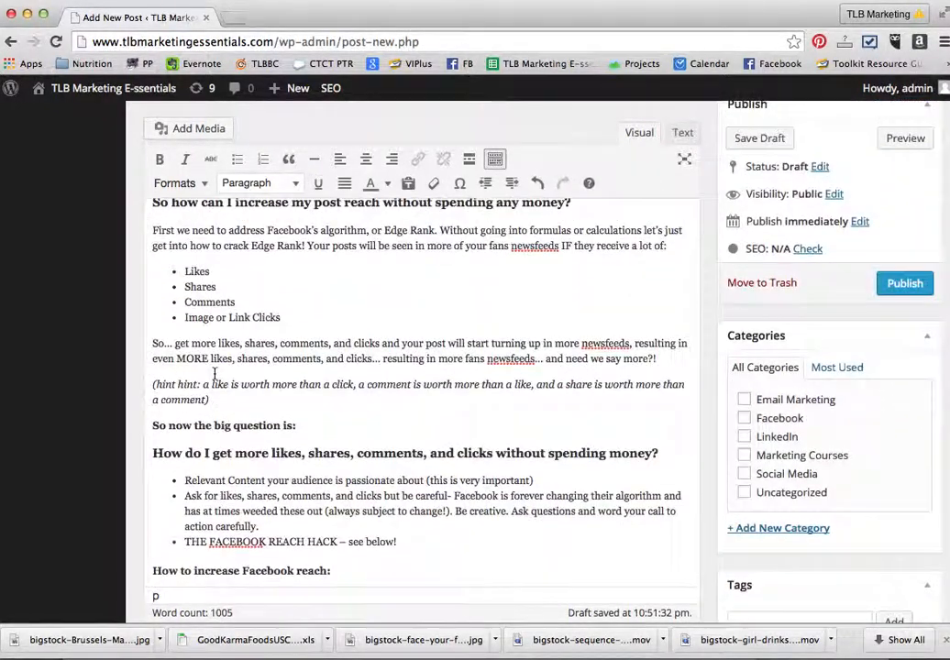
pyautogui.scroll(6, 214, 372)
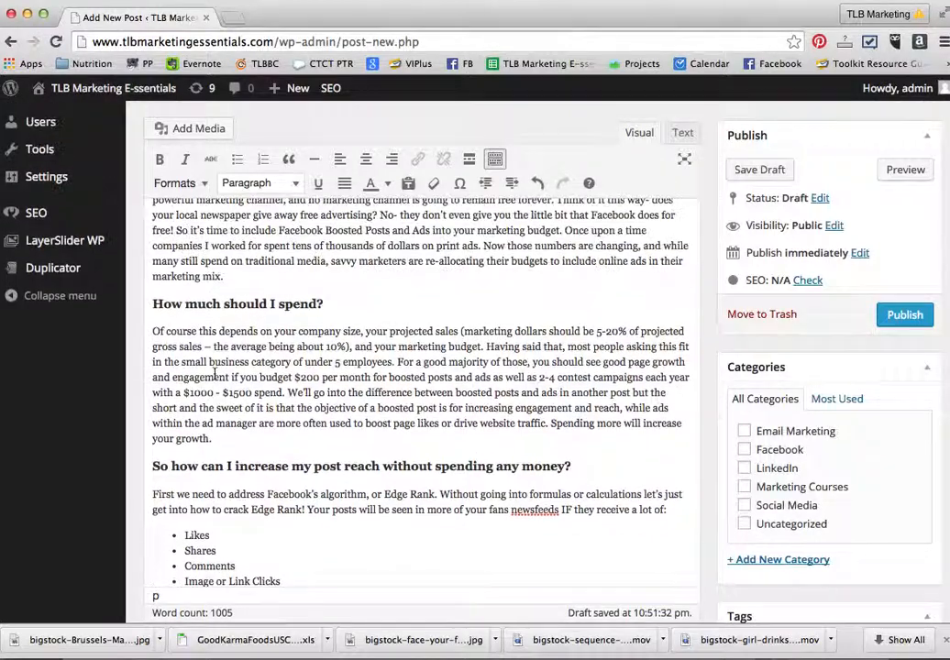
pyautogui.scroll(7, 214, 371)
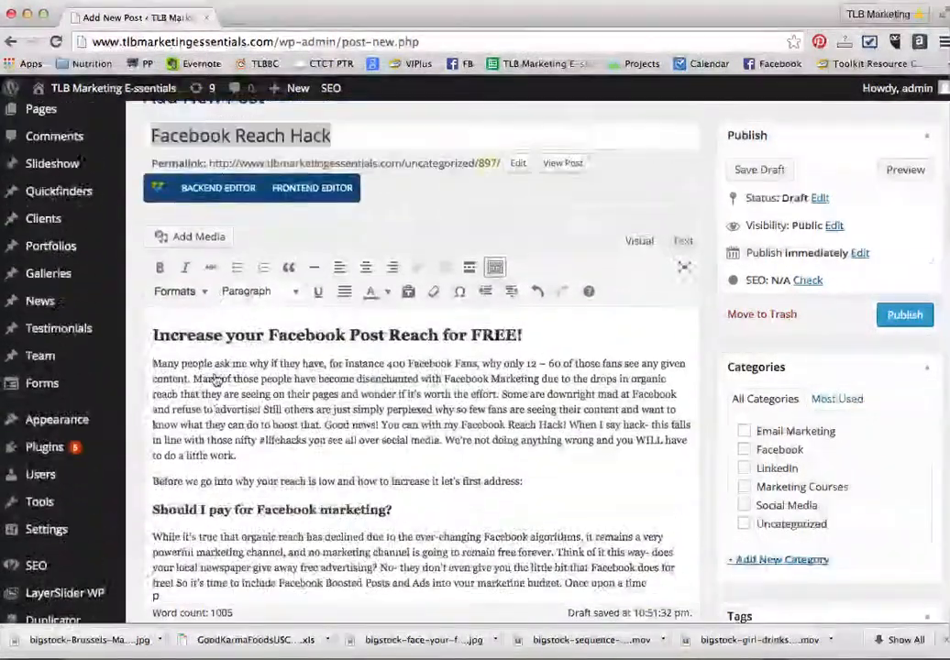
pyautogui.scroll(-4, 298, 519)
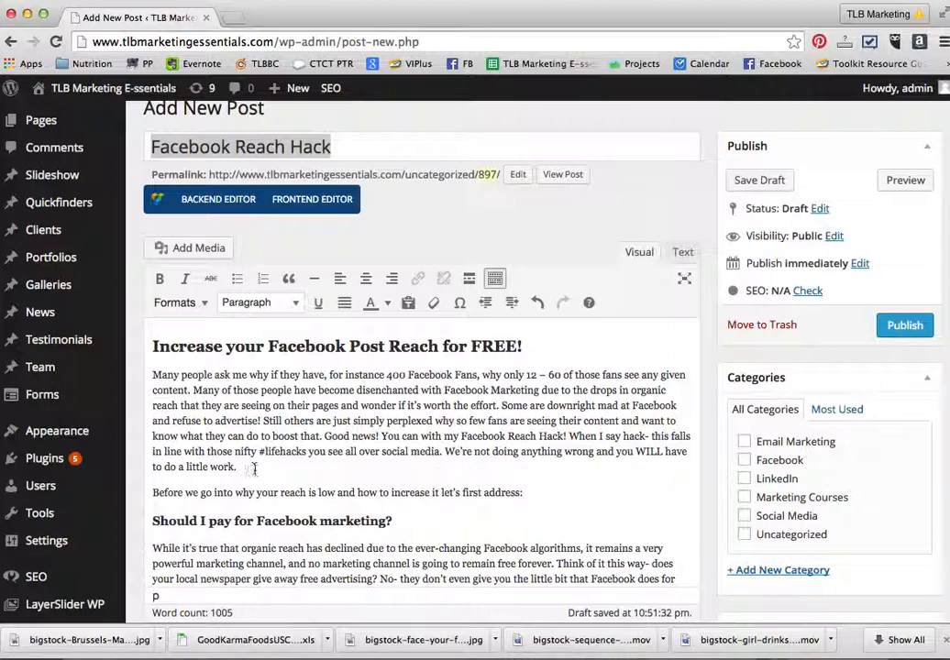
pyautogui.scroll(1, 254, 469)
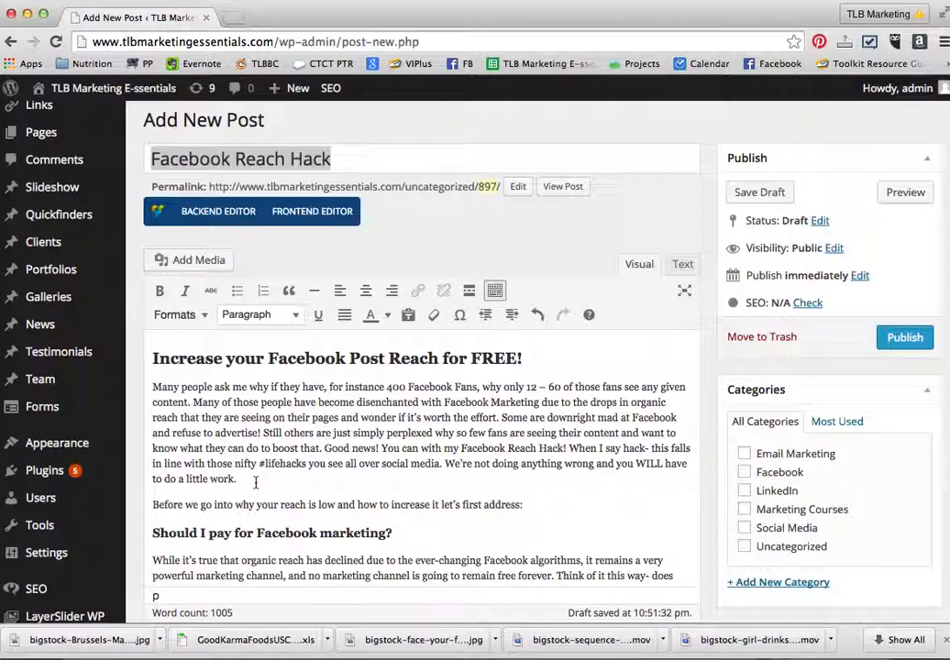
pyautogui.scroll(-3, 255, 484)
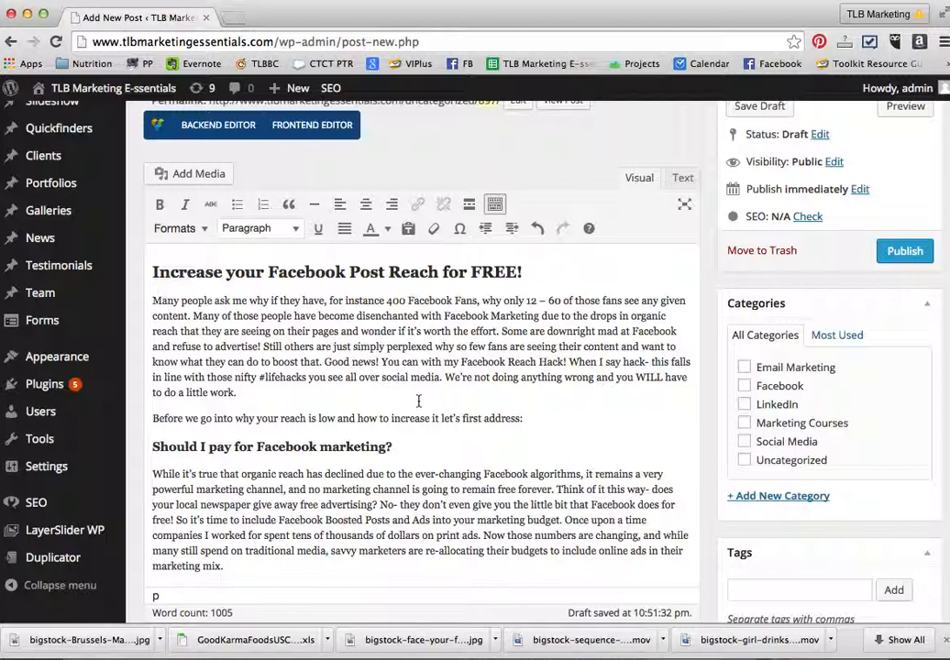
pyautogui.click(254, 394)
pyautogui.press('Return')
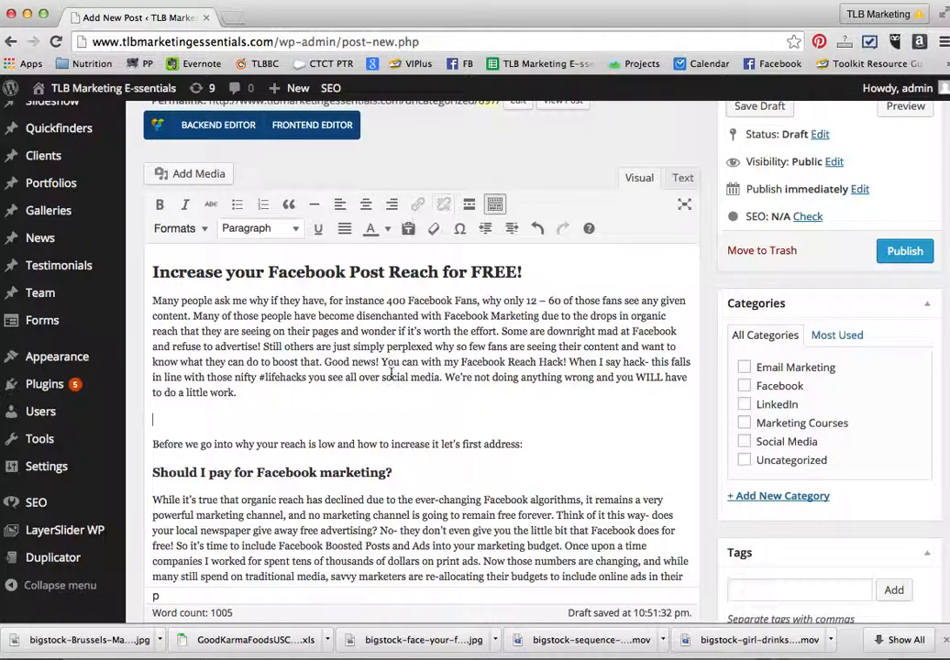
pyautogui.press('BackSpace')
pyautogui.press('Return')
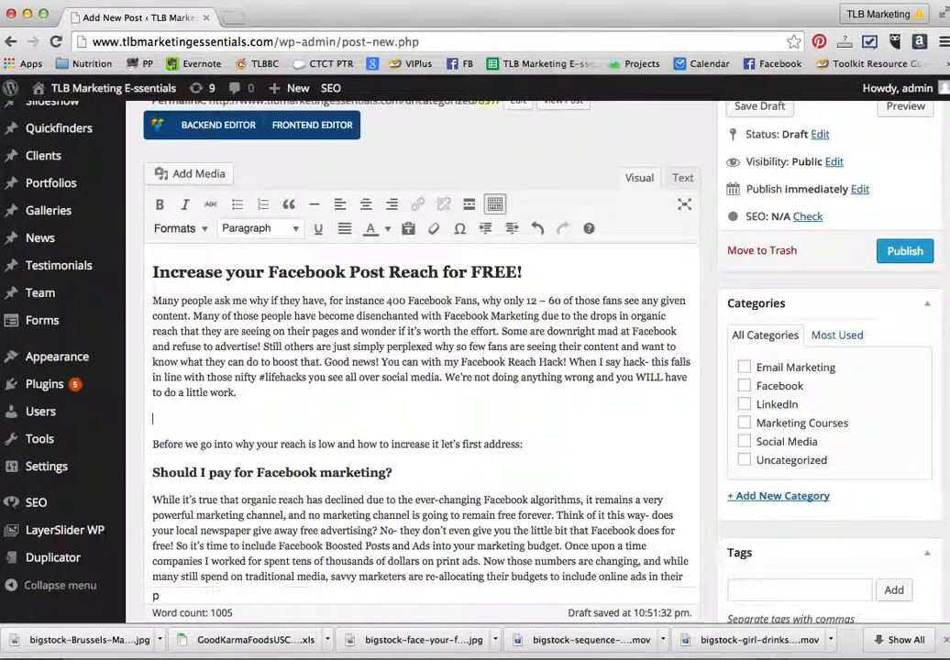
pyautogui.click(469, 206)
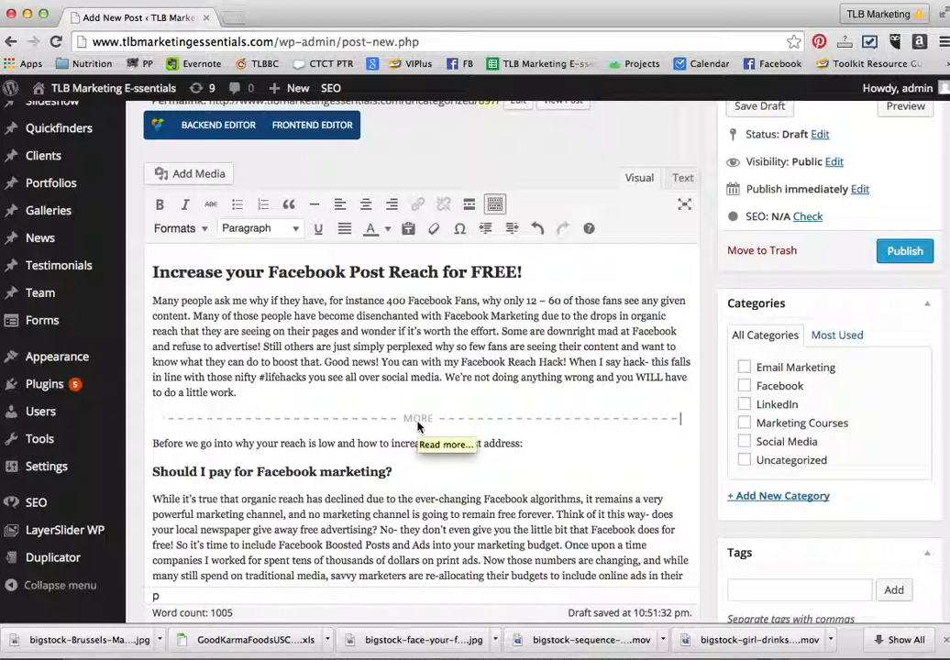
# Set the existing media library image bigstock-Brussels-March-Facebook-43303168.jpg as the post's featured image
pyautogui.scroll(3, 417, 426)
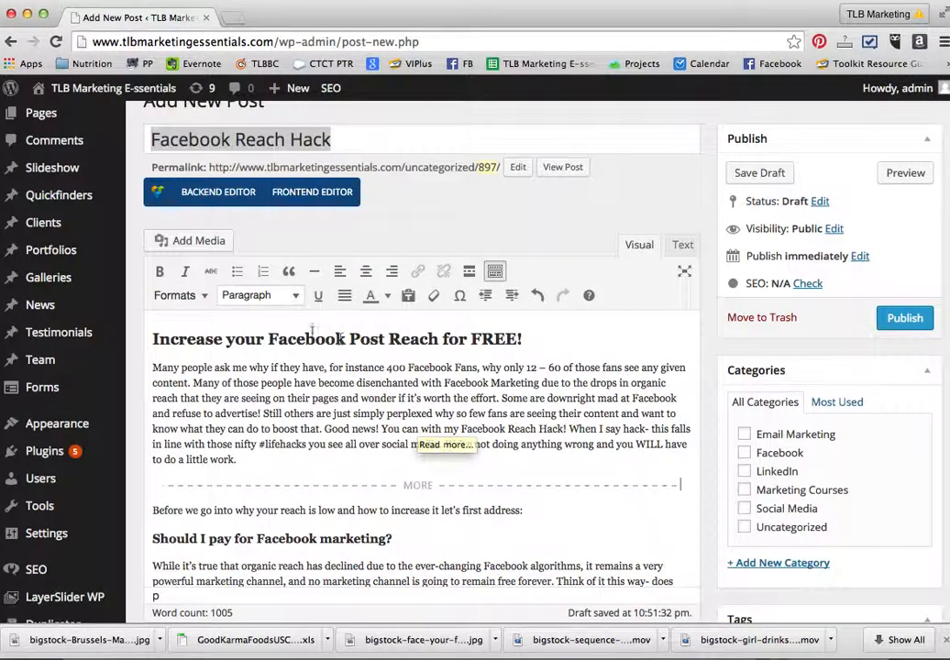
pyautogui.click(153, 340)
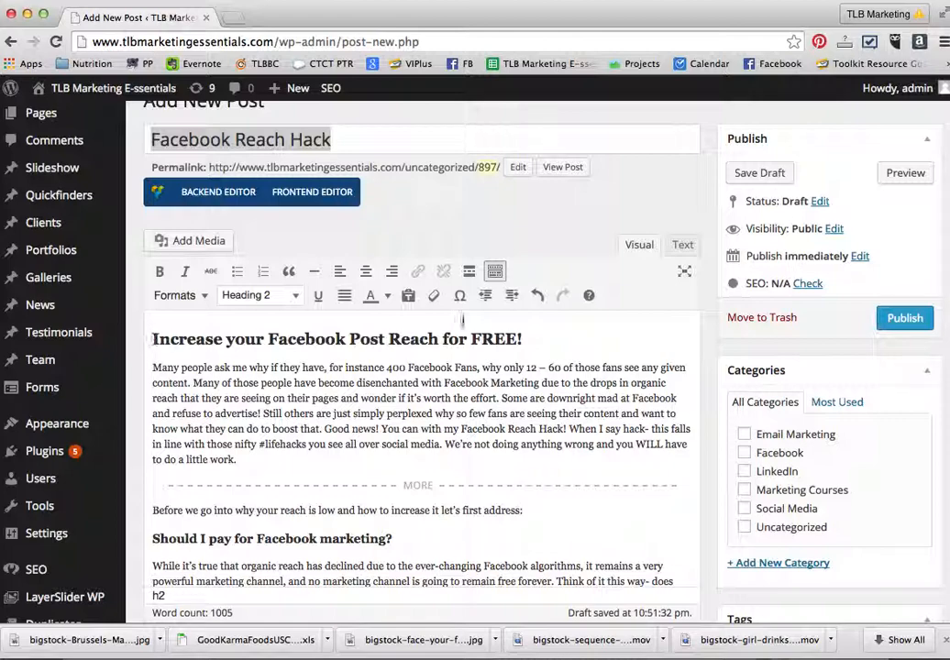
pyautogui.scroll(-3, 634, 420)
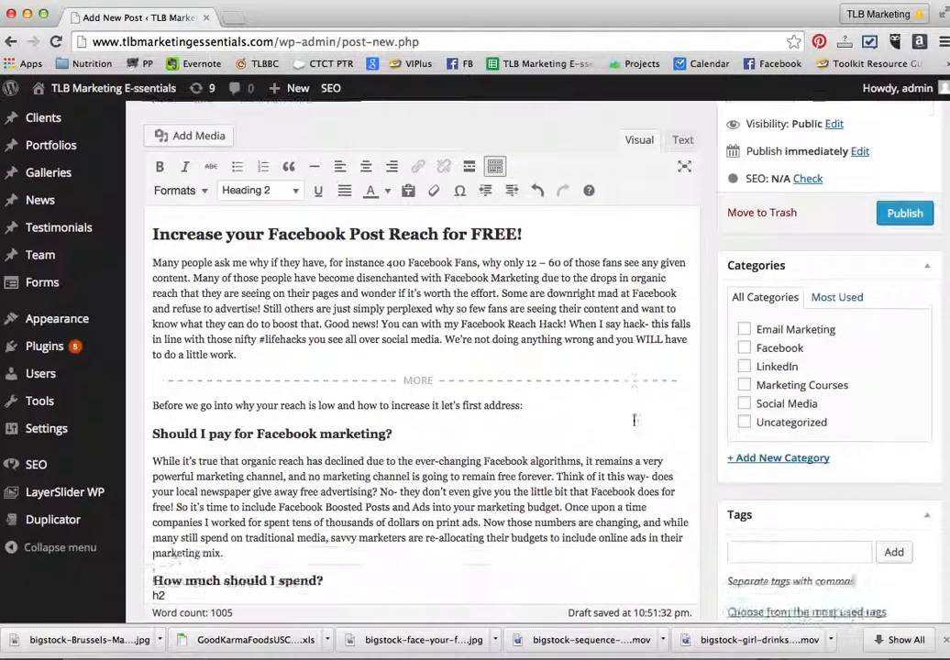
pyautogui.scroll(-15, 634, 420)
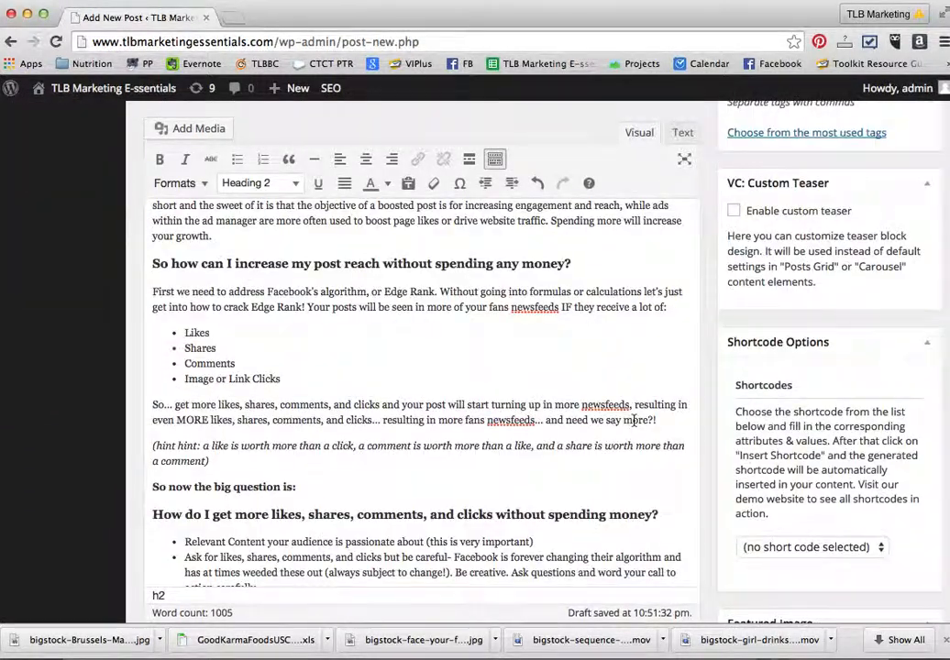
pyautogui.scroll(-8, 634, 420)
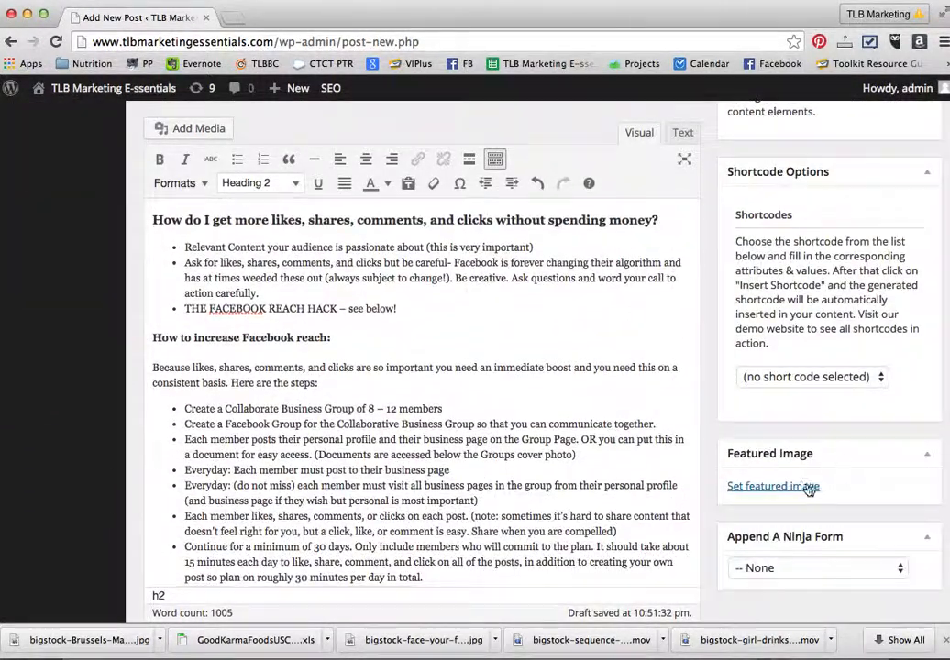
pyautogui.click(789, 486)
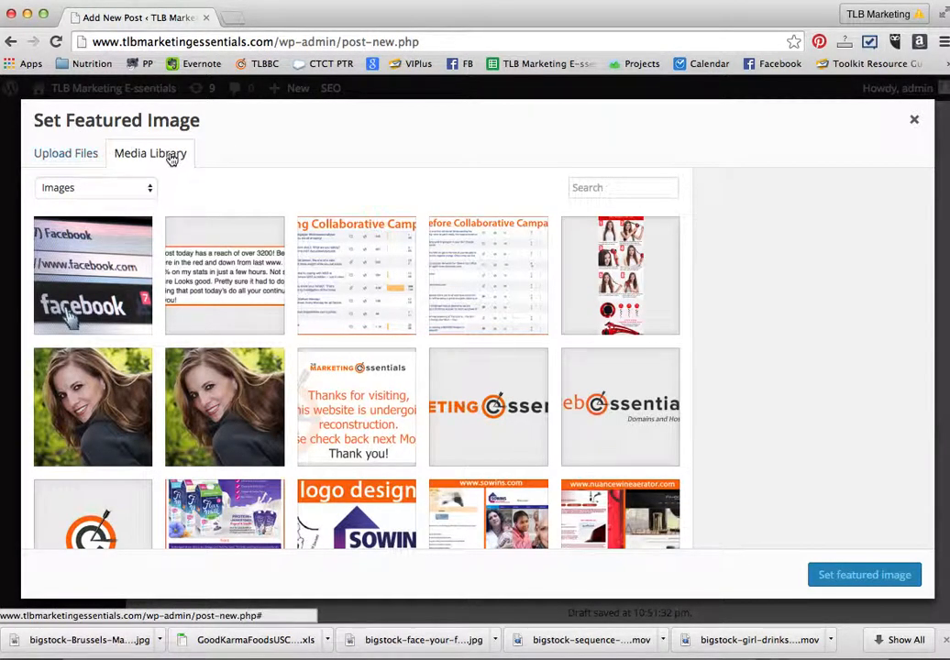
pyautogui.click(71, 158)
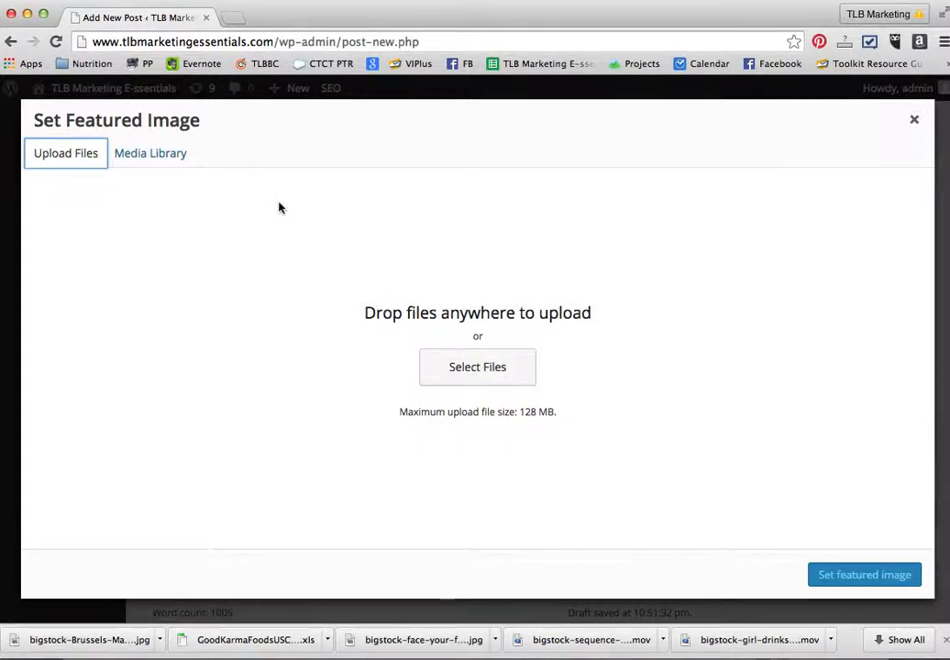
pyautogui.click(170, 156)
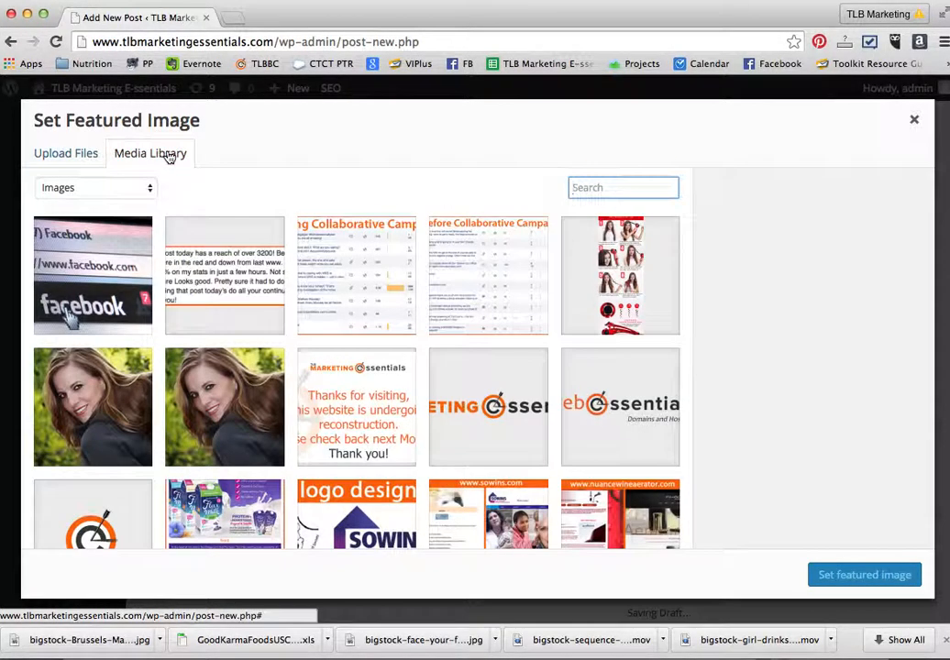
pyautogui.click(104, 264)
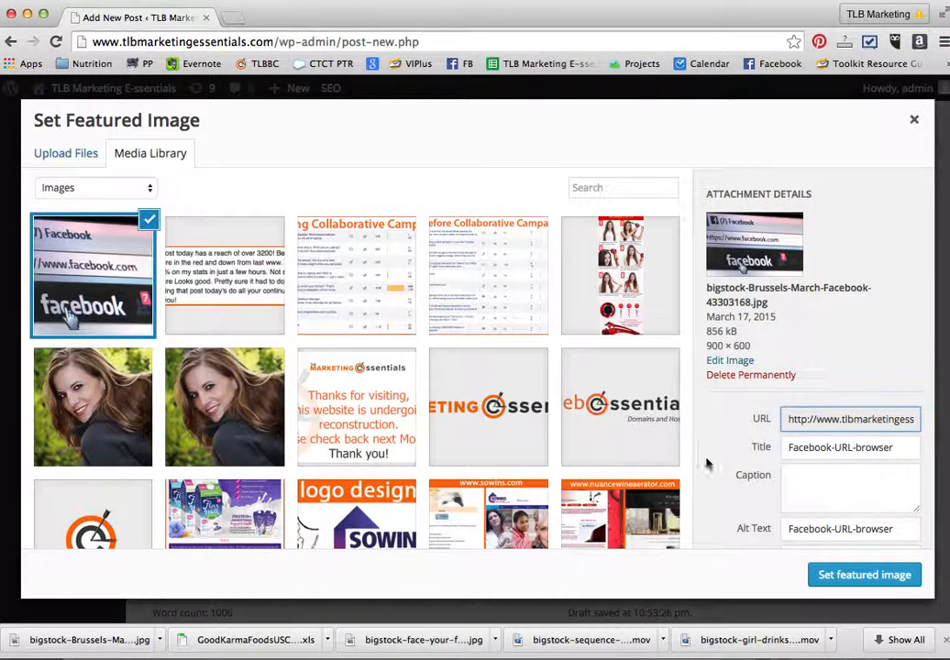
pyautogui.scroll(-2, 708, 465)
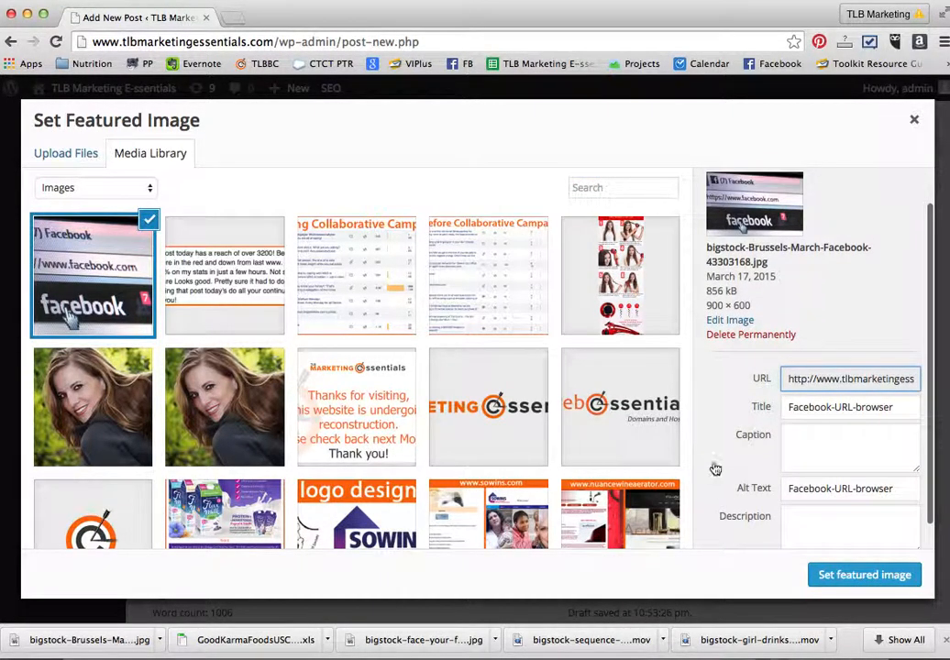
pyautogui.click(835, 576)
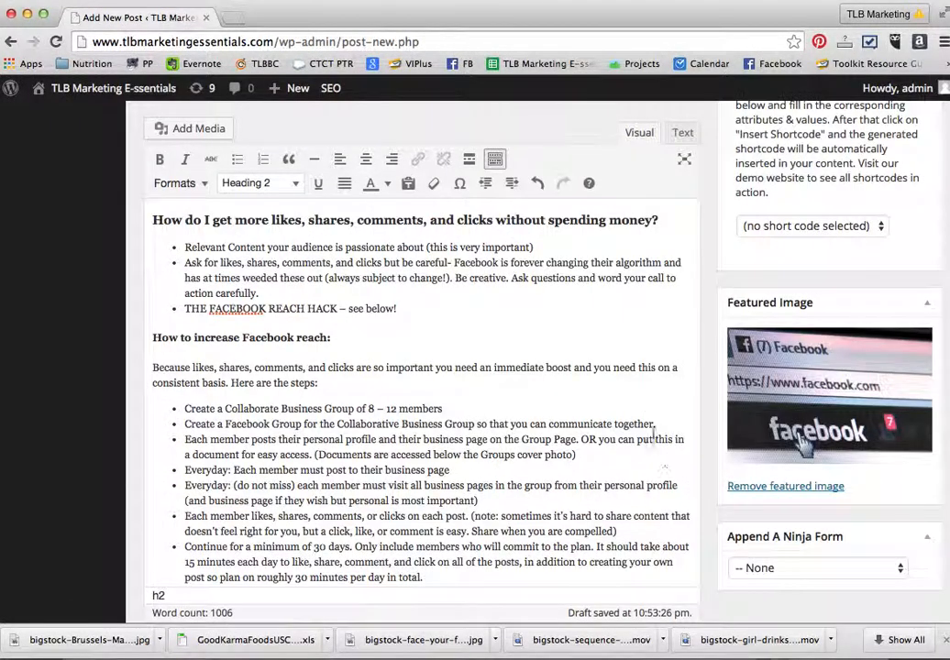
# Delete the first "Photo" placeholder text below the "Does this really work?" paragraph, leaving its line empty
pyautogui.scroll(1, 655, 438)
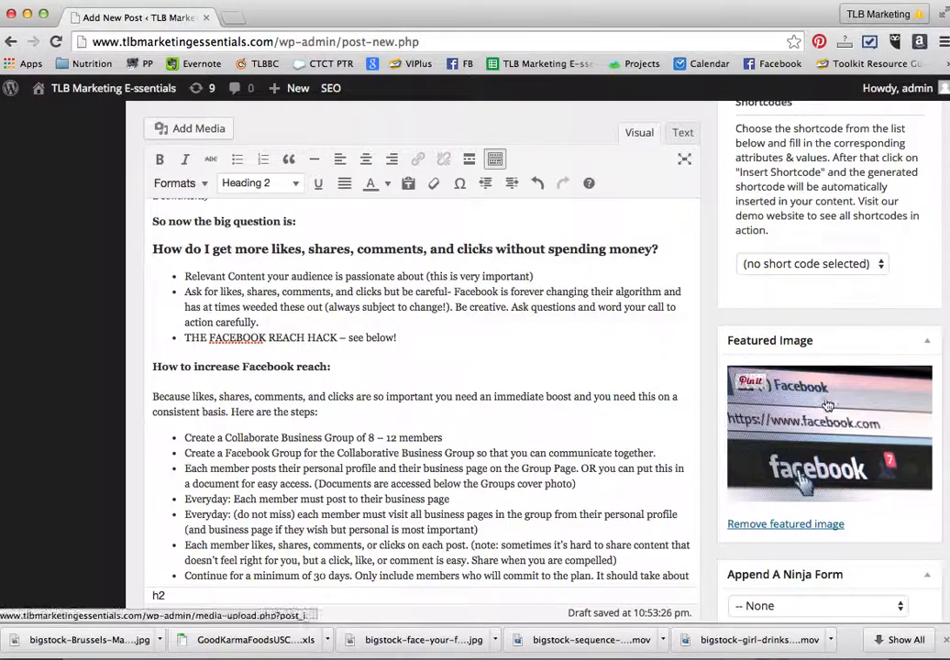
pyautogui.scroll(4, 572, 382)
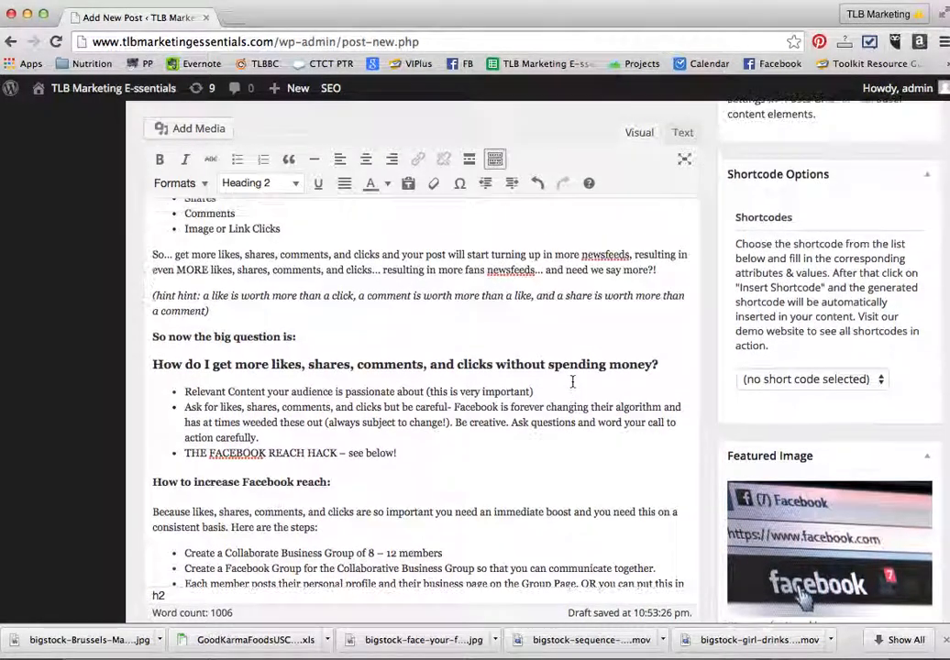
pyautogui.scroll(7, 572, 381)
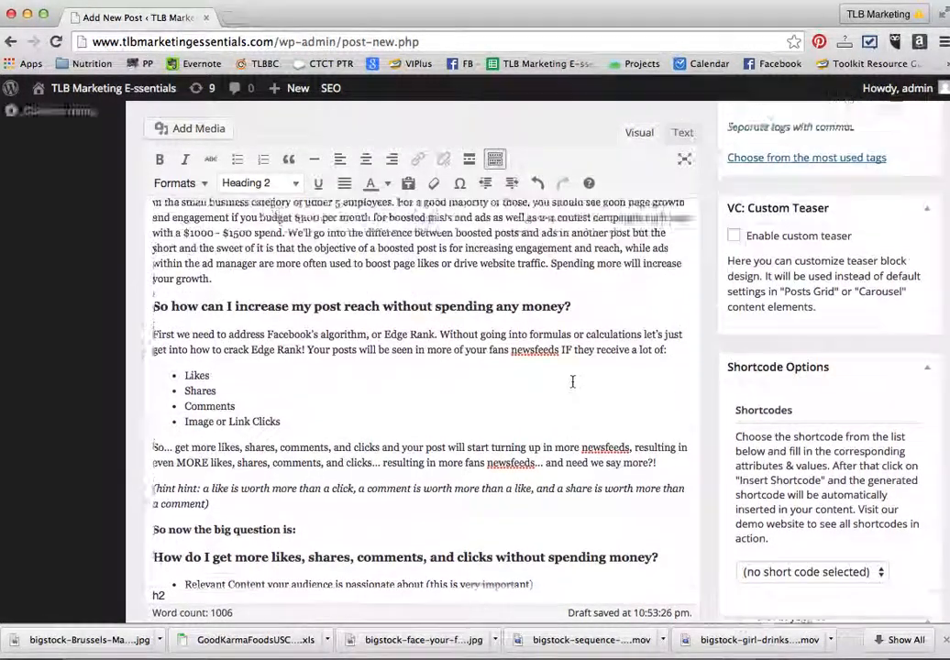
pyautogui.scroll(13, 572, 382)
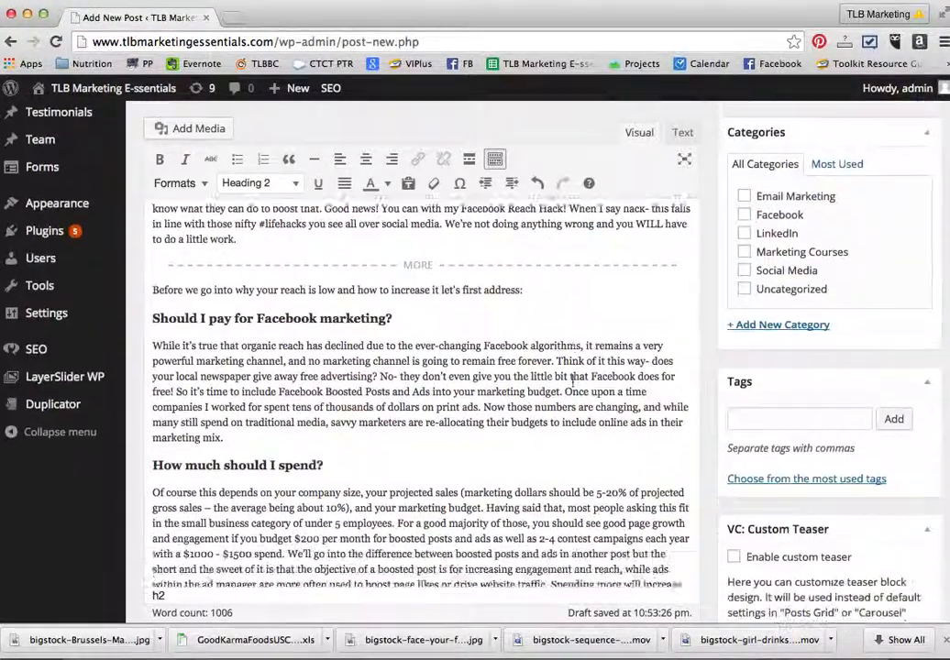
pyautogui.scroll(-7, 572, 377)
pyautogui.scroll(-12, 332, 322)
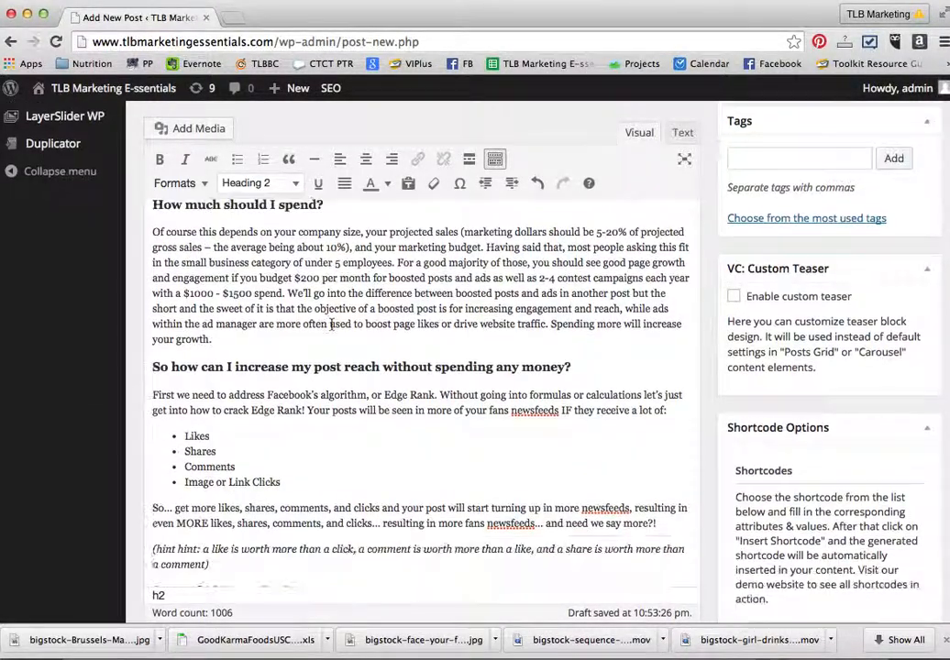
pyautogui.scroll(-9, 332, 323)
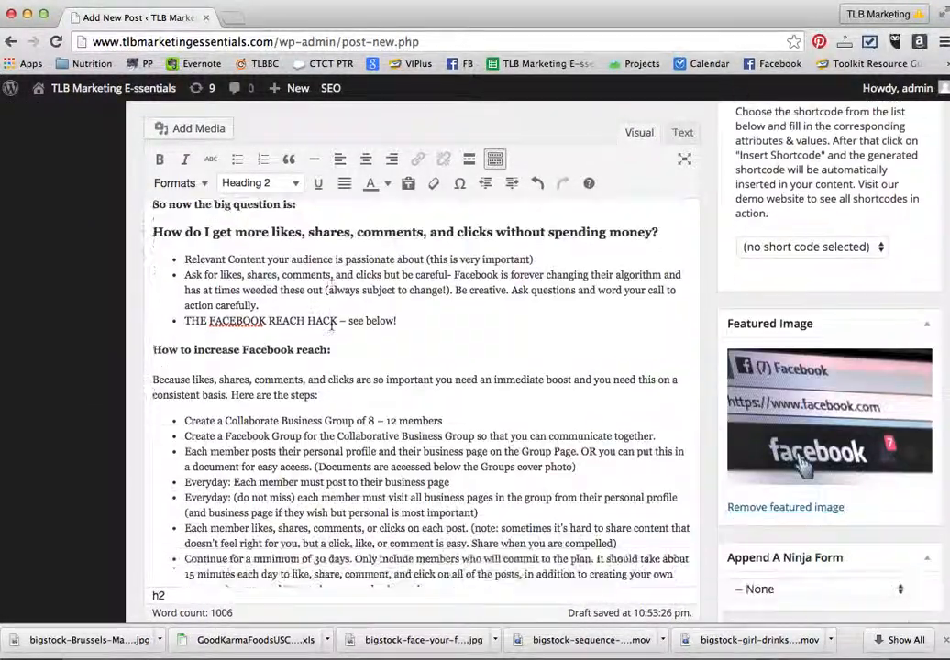
pyautogui.scroll(-5, 332, 323)
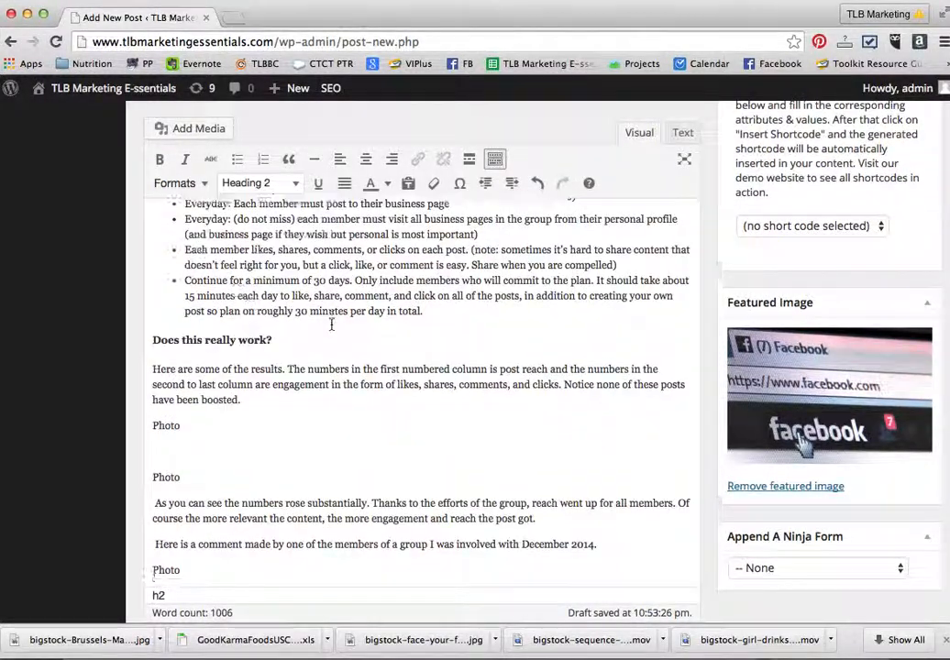
pyautogui.click(183, 404)
pyautogui.moveTo(183, 404); pyautogui.dragTo(152, 403)
pyautogui.press('BackSpace')
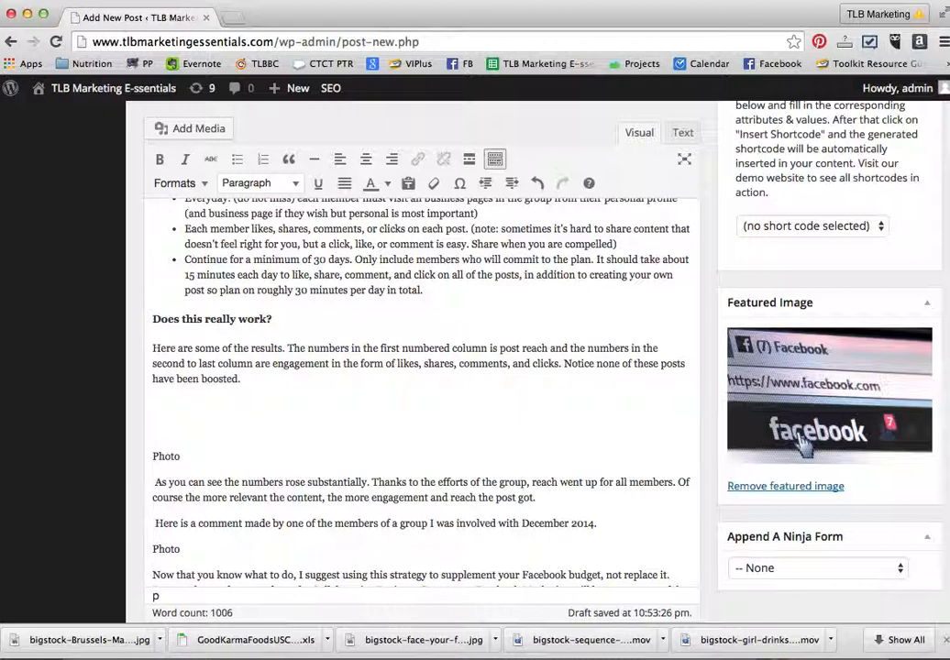
pyautogui.click(191, 129)
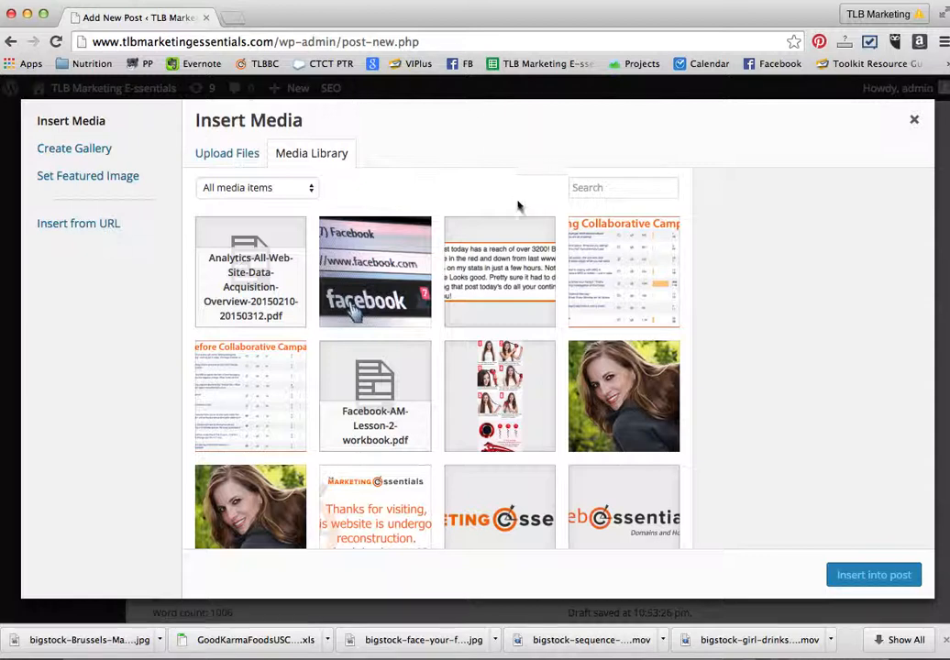
pyautogui.click(251, 407)
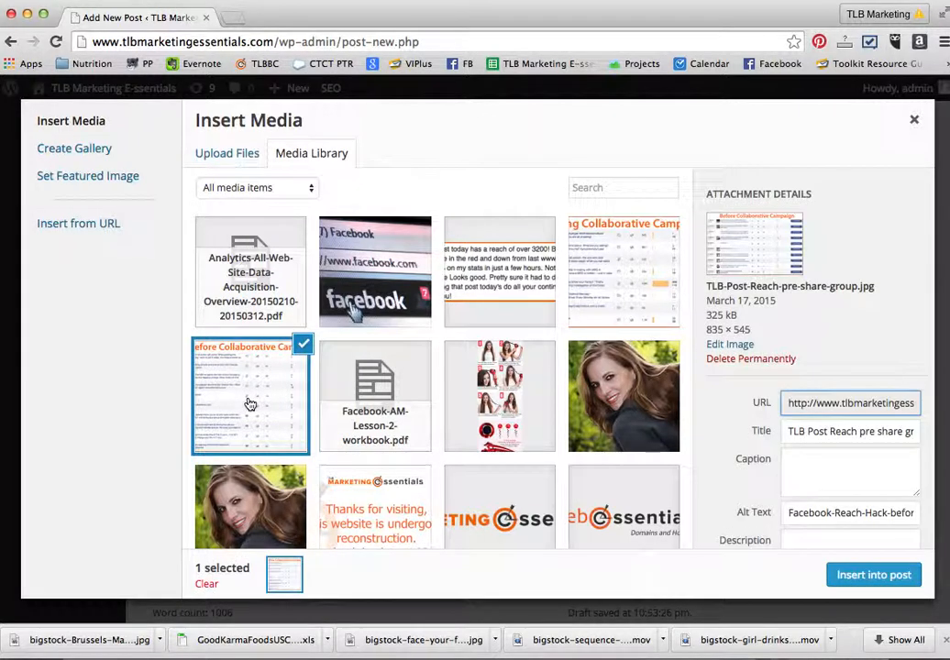
pyautogui.click(875, 578)
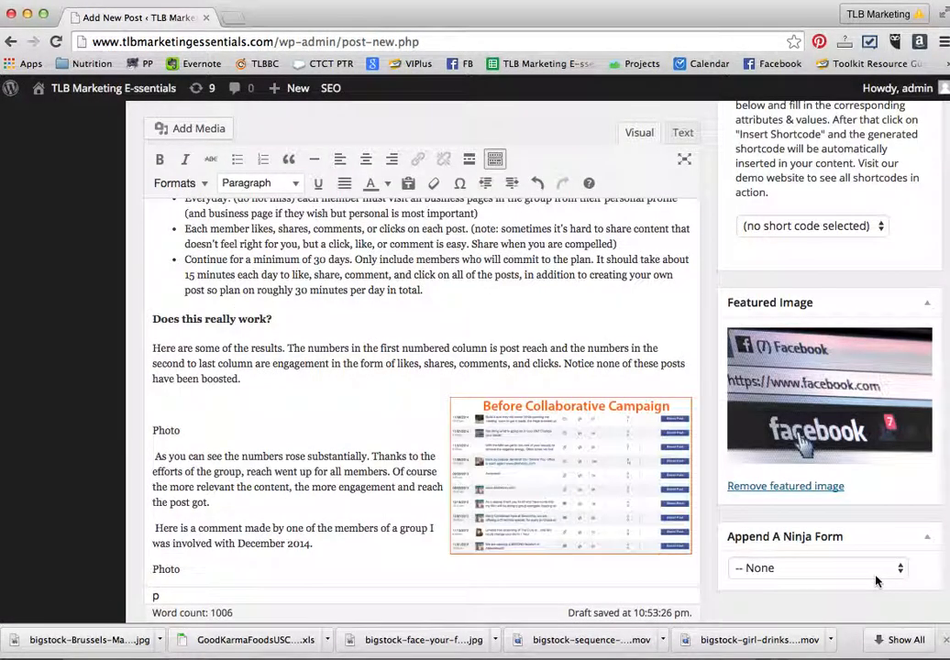
pyautogui.click(583, 470)
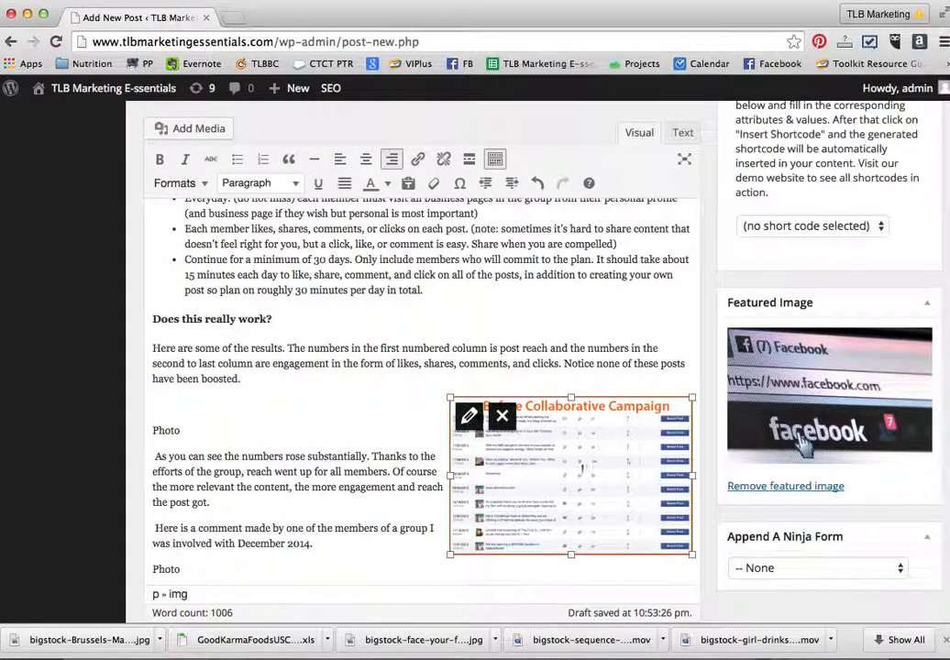
pyautogui.click(502, 416)
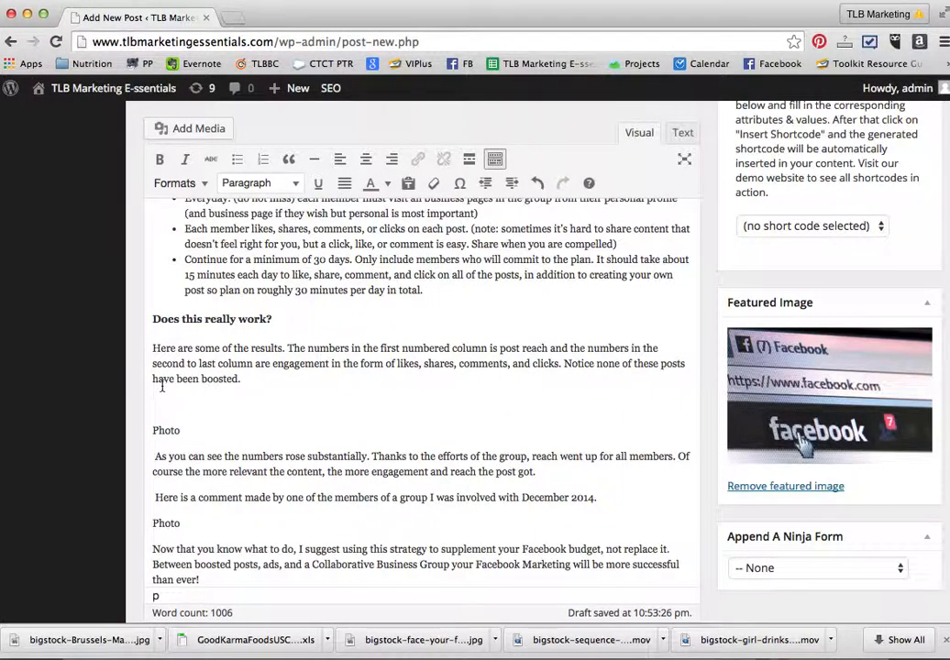
# Insert TLB-Post-Reach-pre-share-group.jpg from the media library on the empty line below "Does this really work?", with Center alignment and Full Size – 835 × 545
pyautogui.click(188, 128)
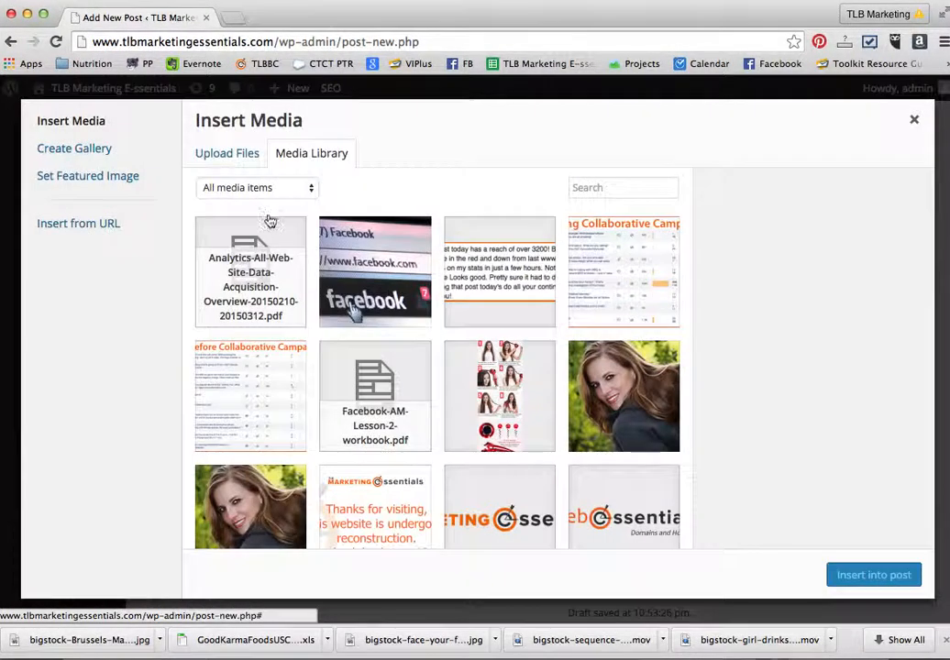
pyautogui.click(211, 388)
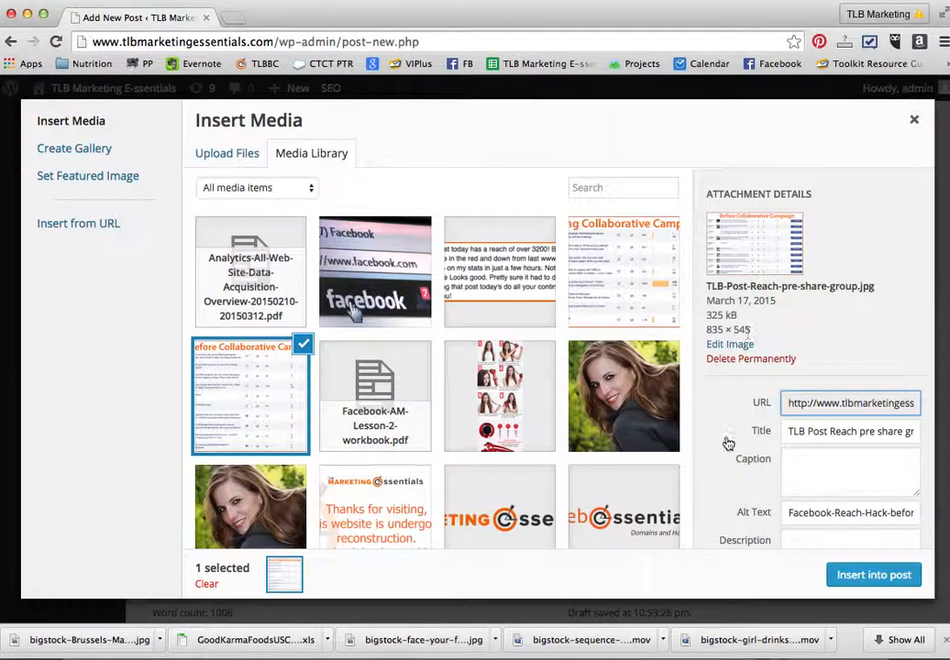
pyautogui.scroll(-5, 727, 444)
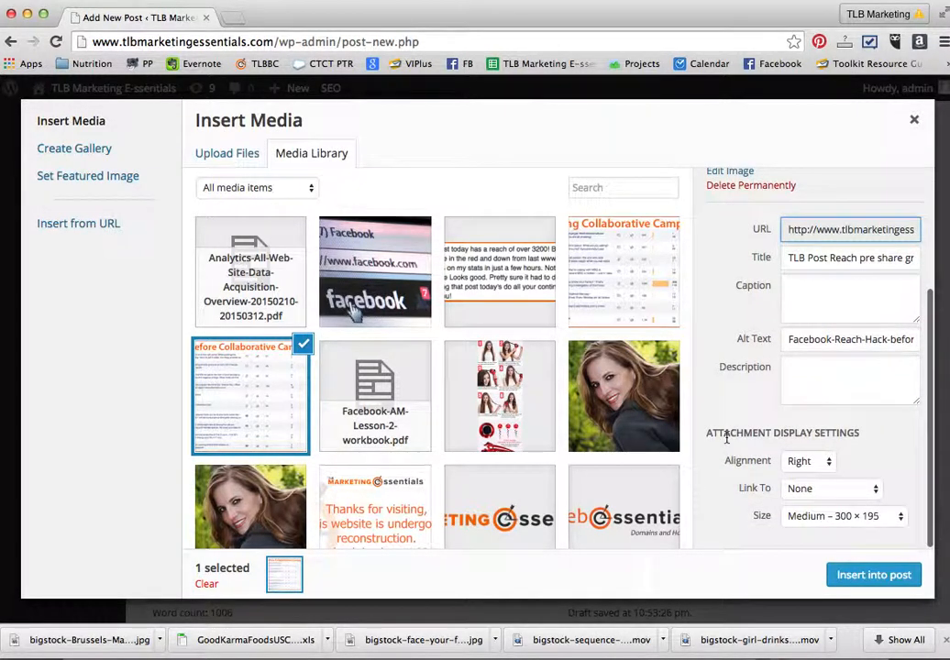
pyautogui.click(816, 463)
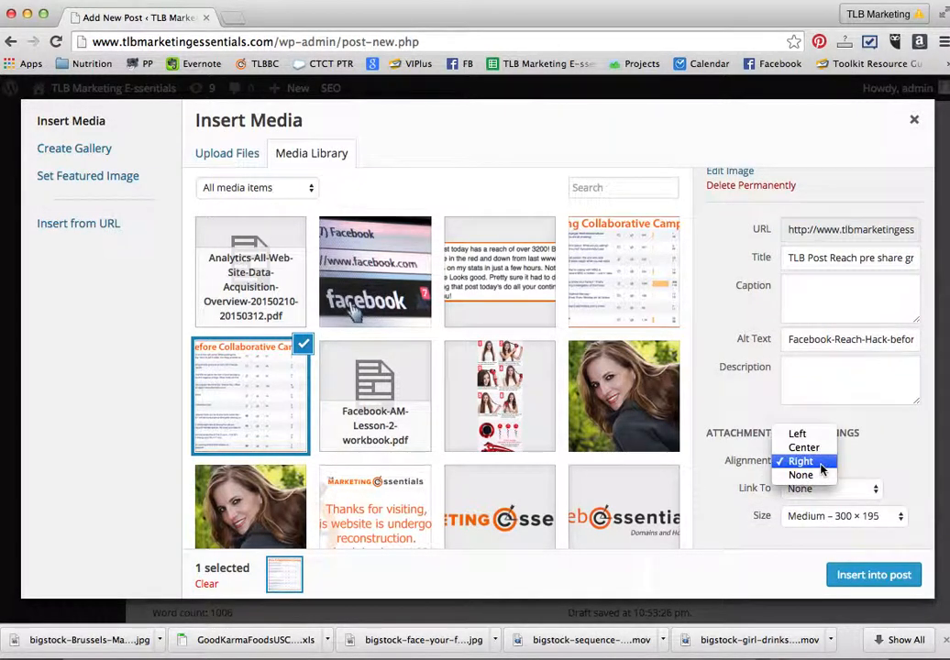
pyautogui.click(805, 449)
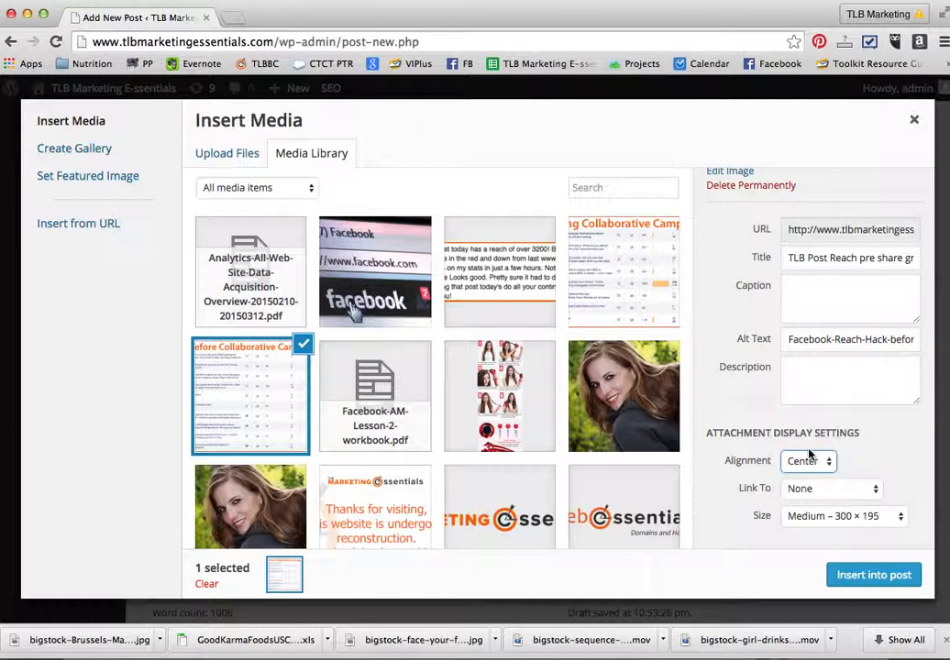
pyautogui.click(816, 518)
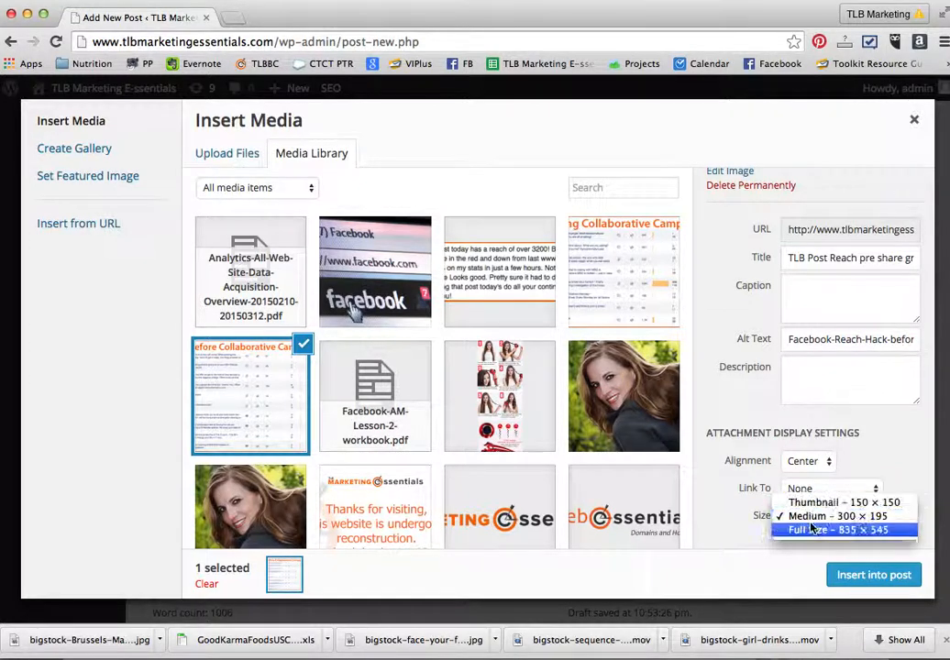
pyautogui.click(813, 530)
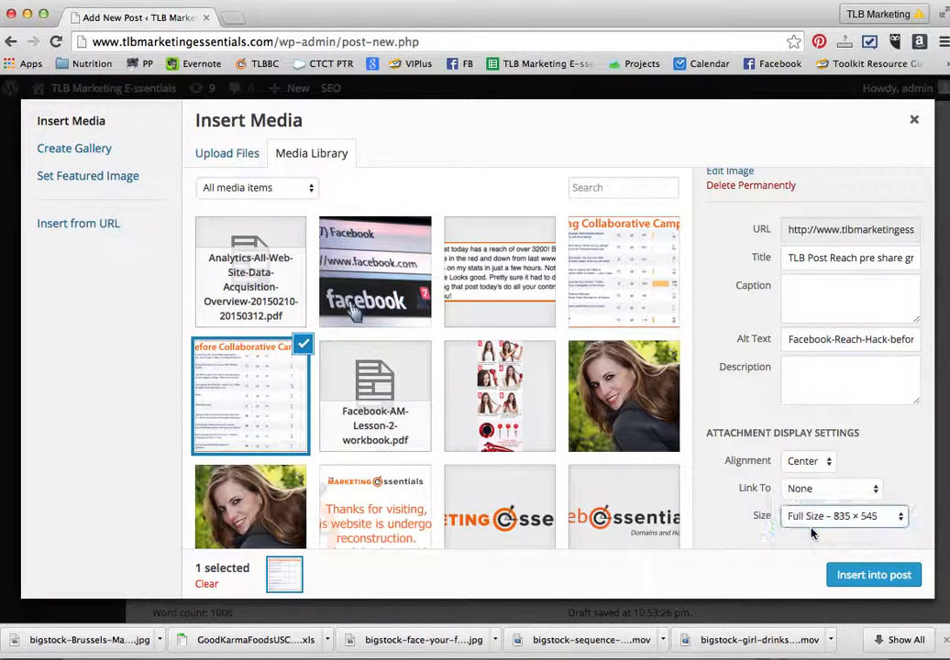
pyautogui.click(857, 578)
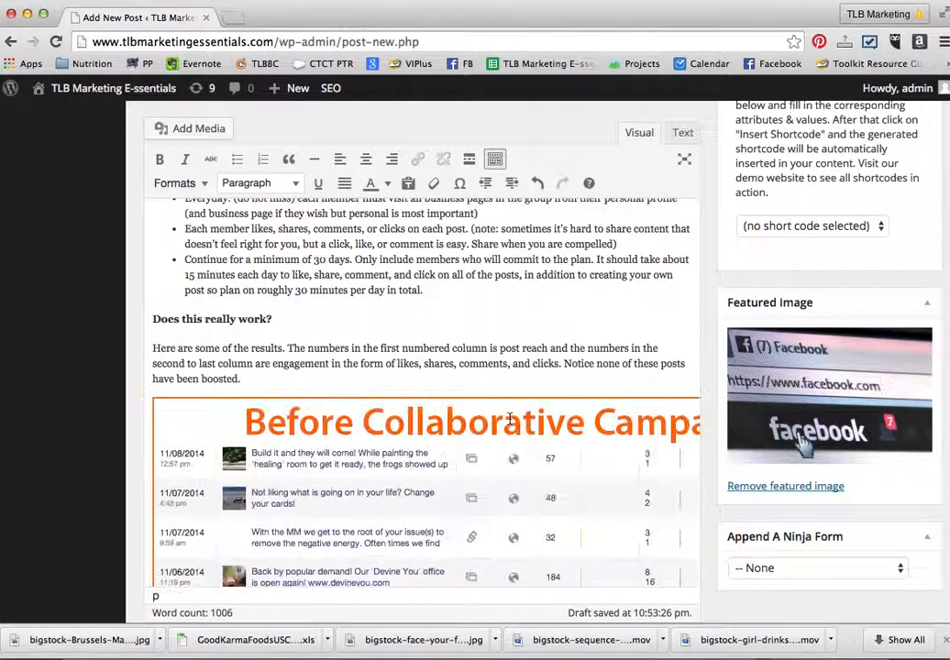
pyautogui.scroll(-5, 511, 419)
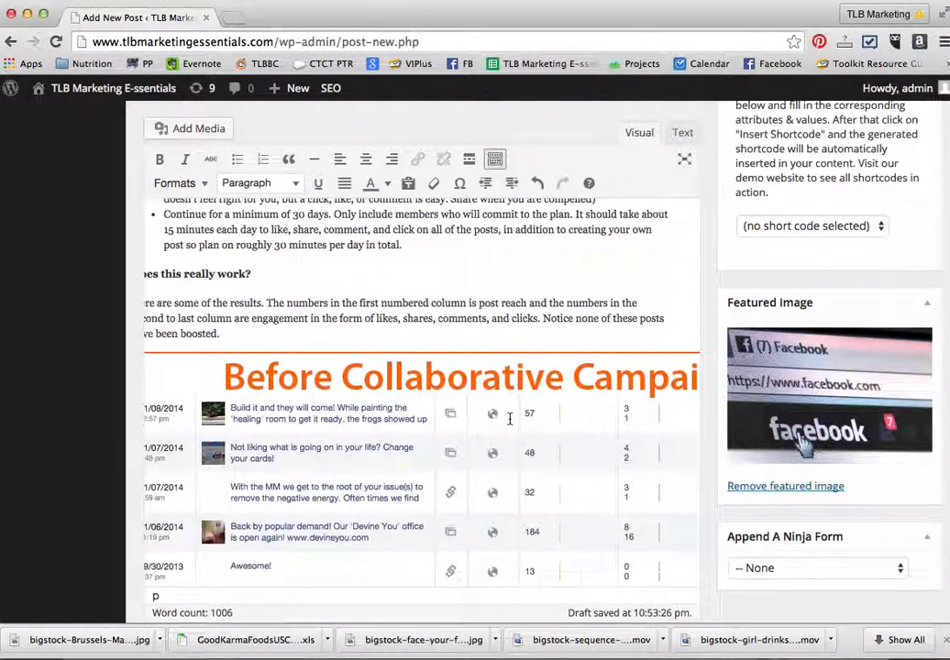
pyautogui.scroll(-10, 511, 419)
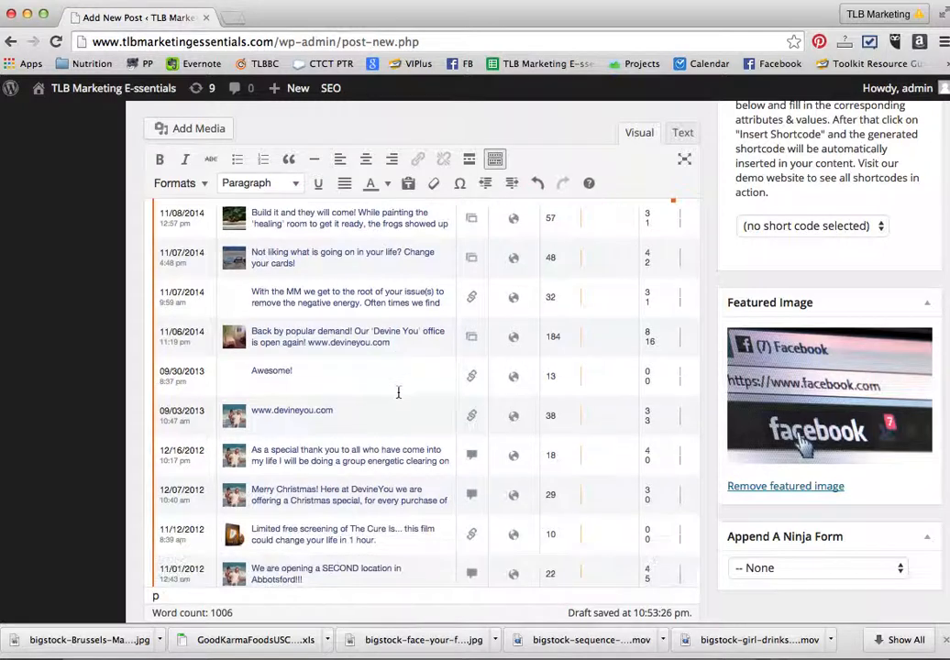
pyautogui.scroll(-2, 398, 392)
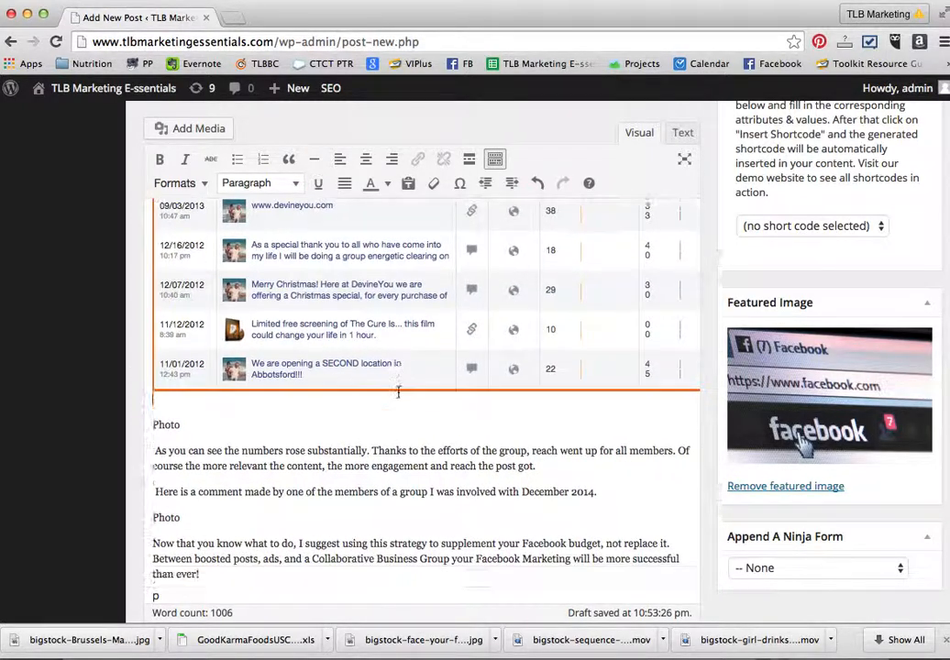
# Replace the "Photo" placeholder below the first inserted image with TLB-Post-Reach-Results.jpg from the media library, Center alignment, Full Size – 840 × 450
pyautogui.click(275, 410)
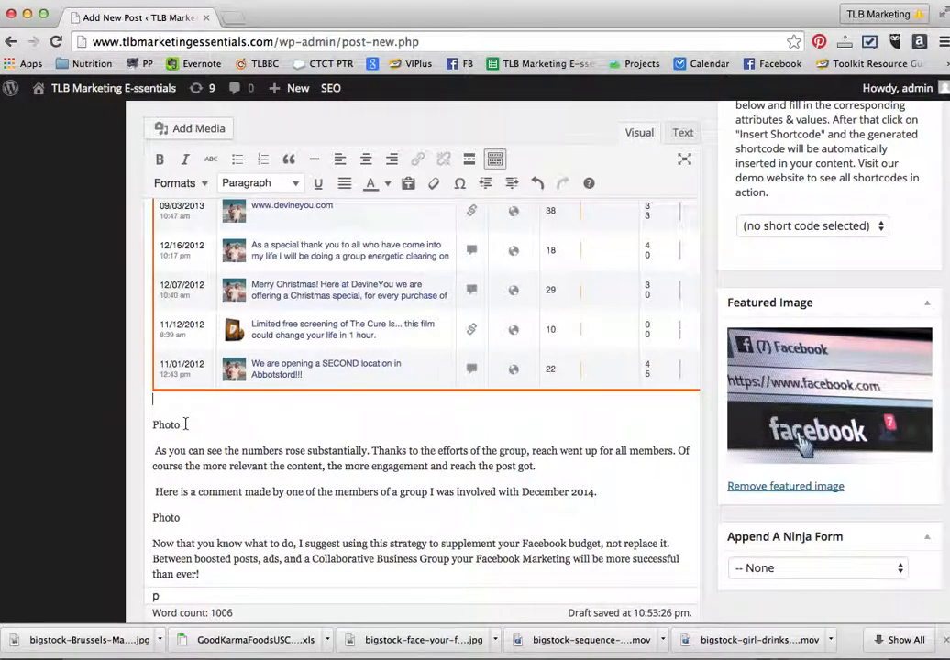
pyautogui.moveTo(185, 425); pyautogui.dragTo(146, 424)
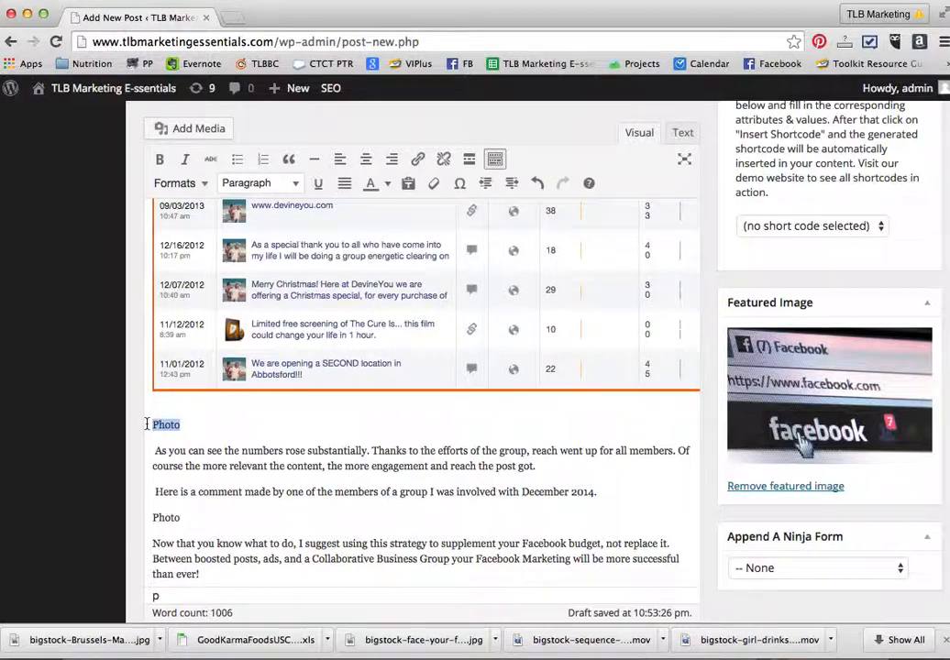
pyautogui.press('BackSpace')
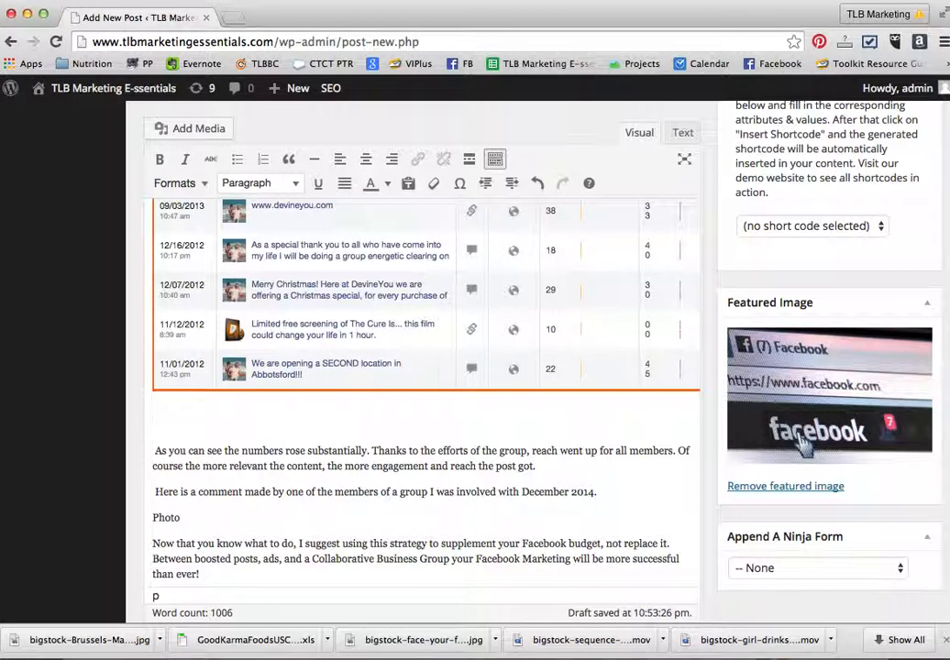
pyautogui.click(191, 129)
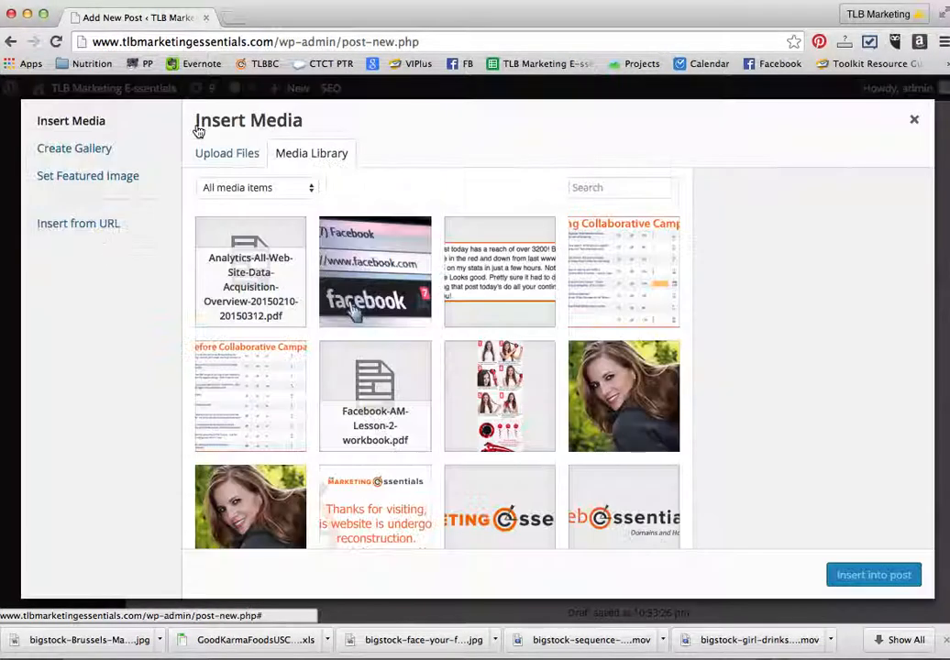
pyautogui.click(653, 290)
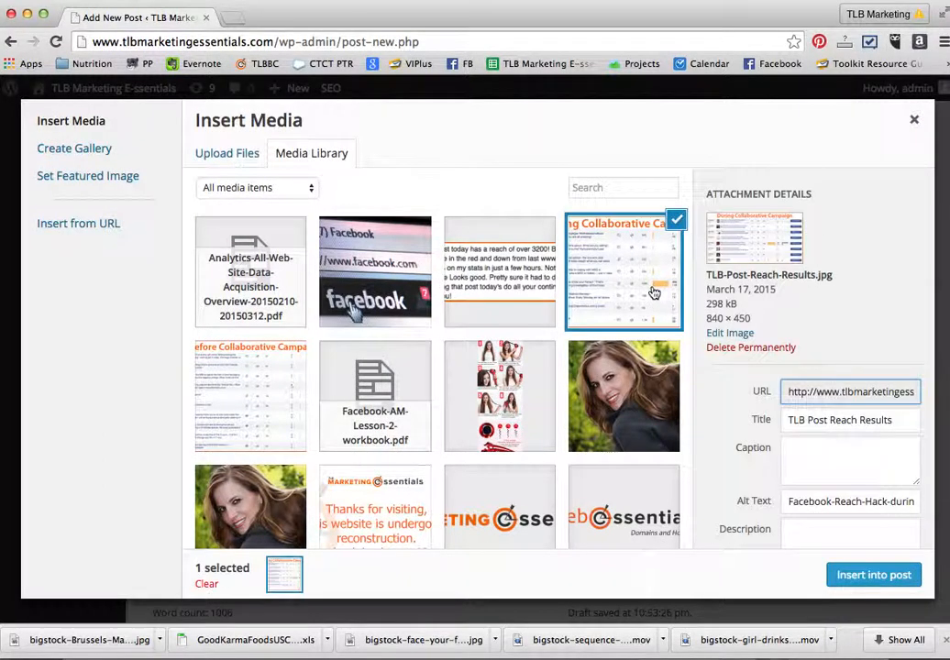
pyautogui.scroll(-3, 747, 477)
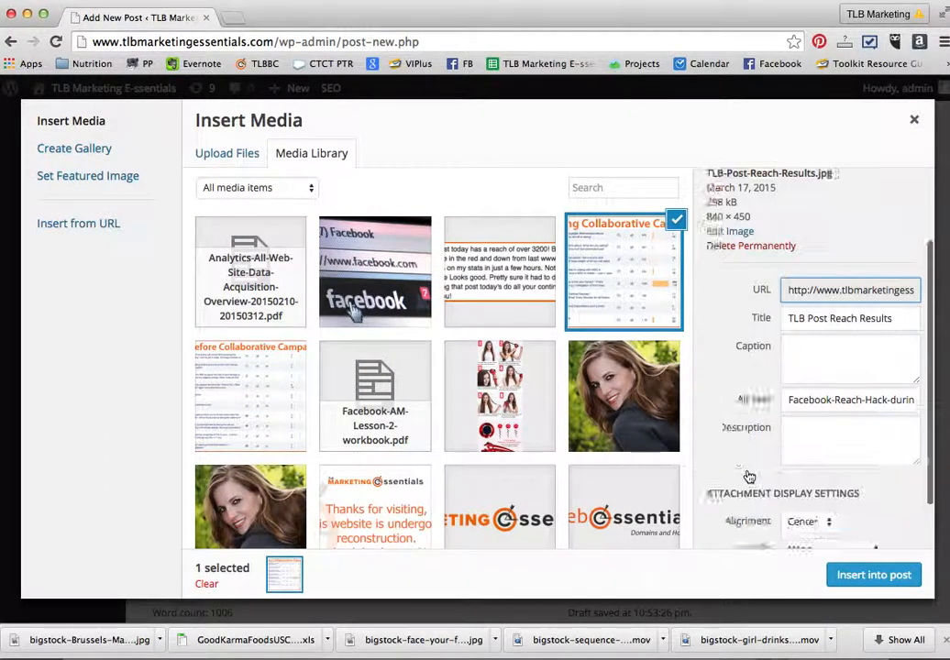
pyautogui.scroll(-2, 747, 476)
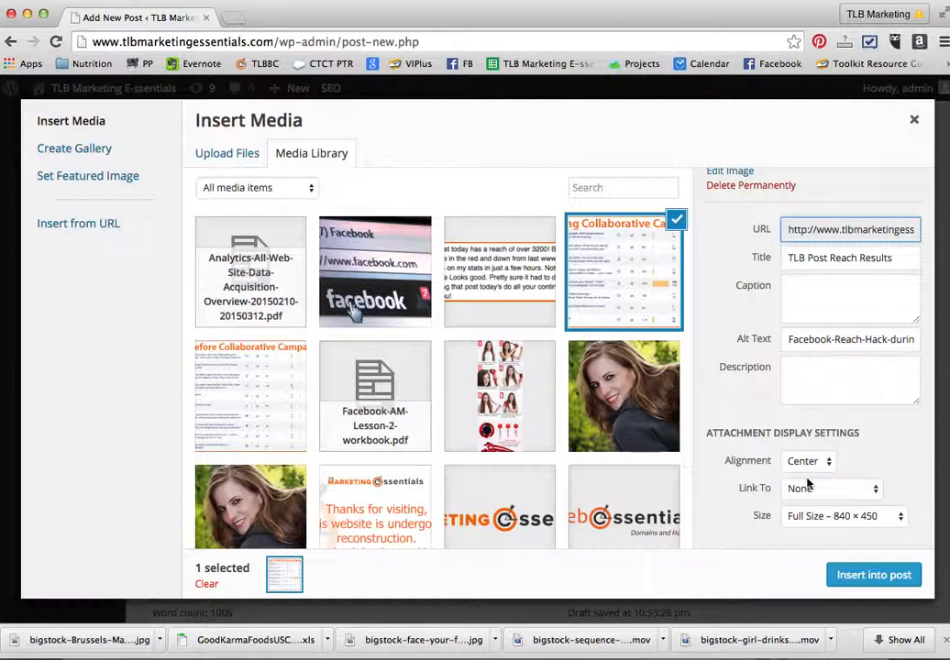
pyautogui.click(857, 575)
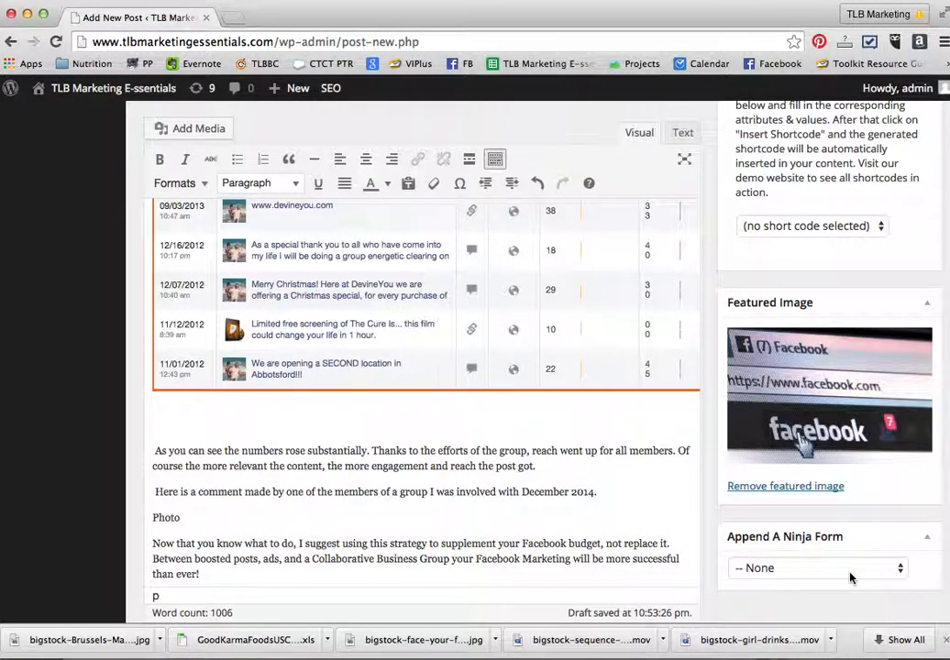
# Remove the leading space before "Here is a comment made by" and delete the "Photo" placeholder below it, leaving its line empty
pyautogui.scroll(-3, 504, 427)
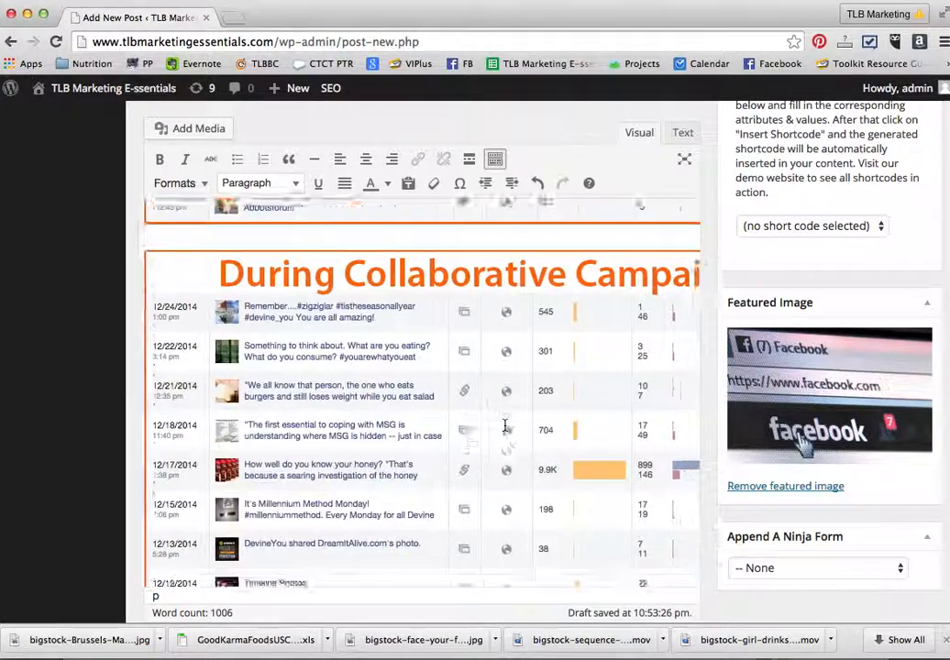
pyautogui.scroll(-2, 504, 426)
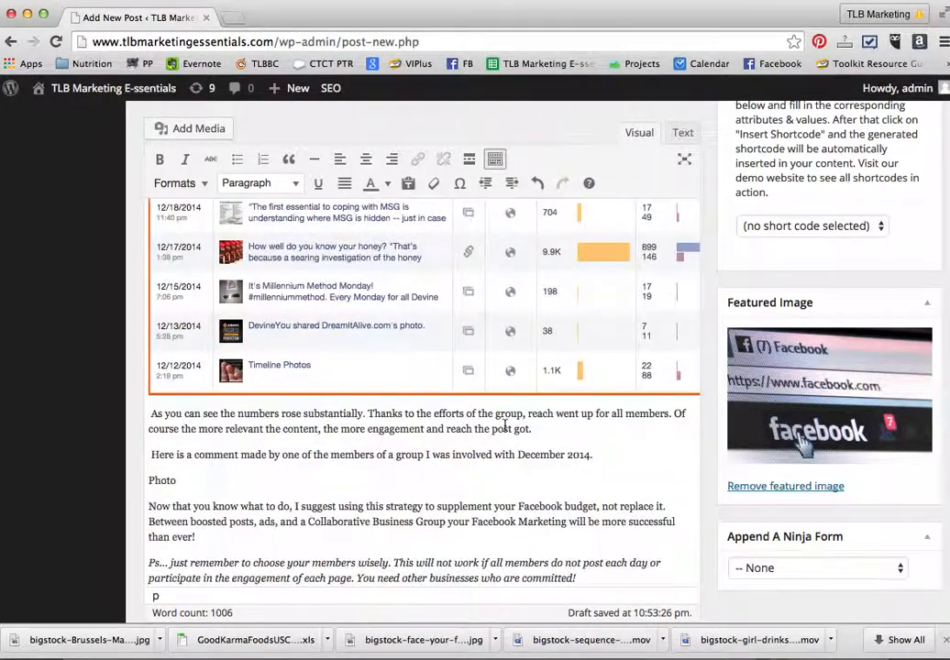
pyautogui.scroll(-2, 321, 395)
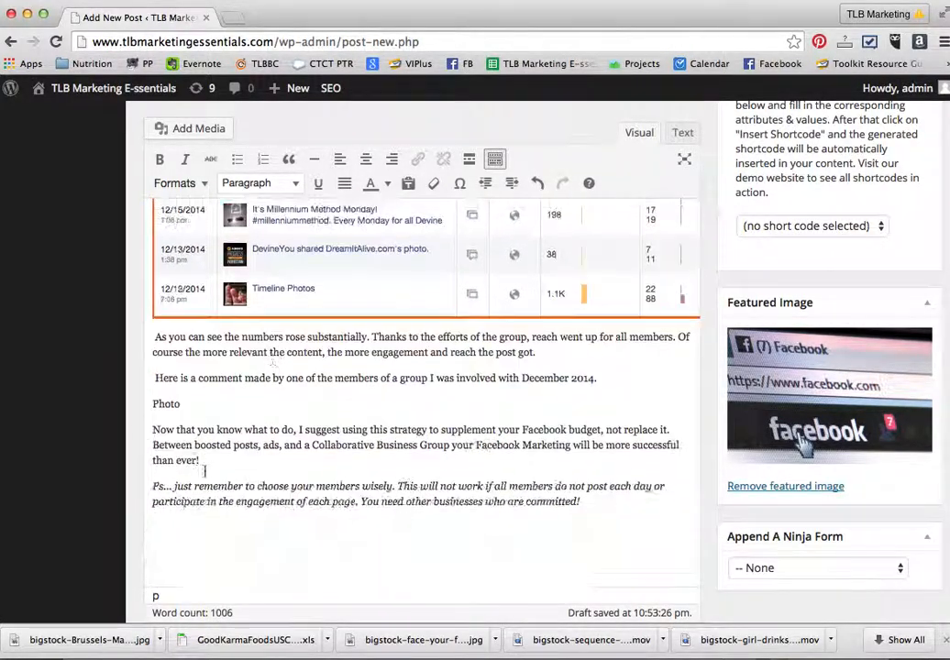
pyautogui.click(156, 378)
pyautogui.press('BackSpace')
pyautogui.click(186, 401)
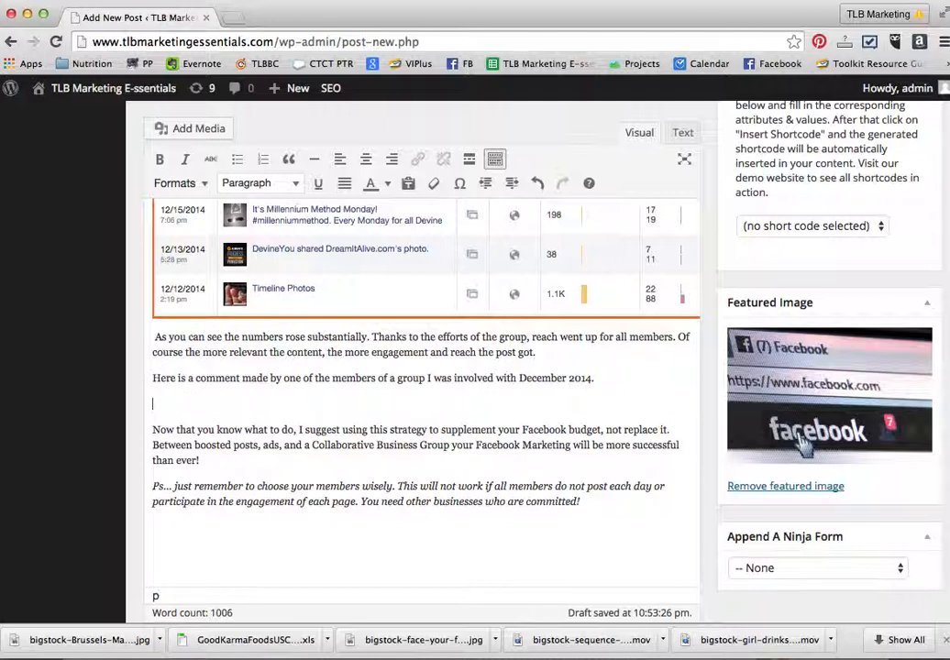
# Insert TLB-Post-Reach-Testimonial.jpg from the media library on the empty line below the comment sentence, with Center alignment and Full Size – 437 × 108
pyautogui.click(192, 129)
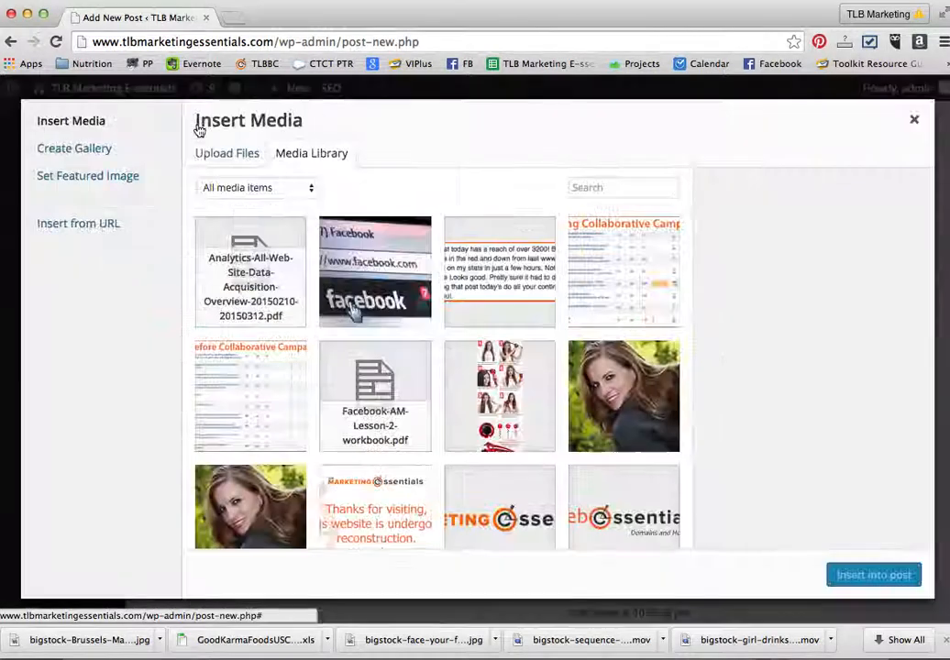
pyautogui.click(512, 278)
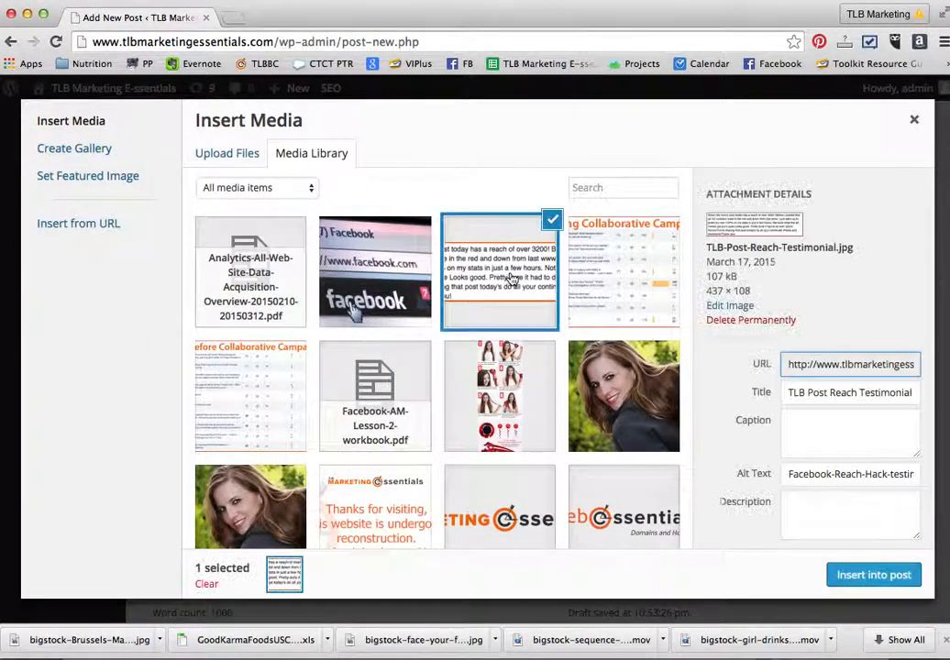
pyautogui.scroll(-3, 738, 419)
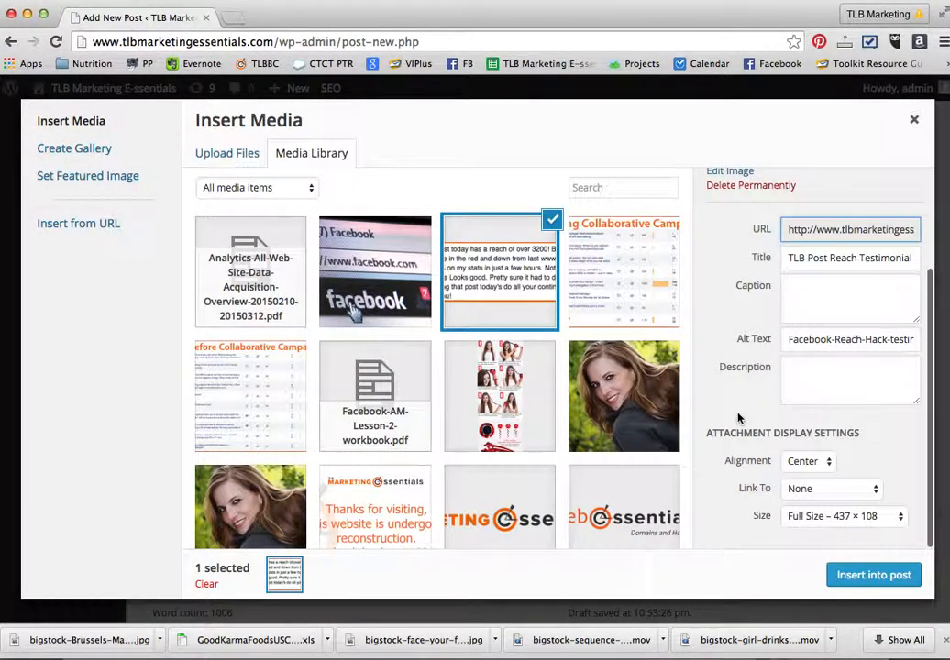
pyautogui.click(851, 579)
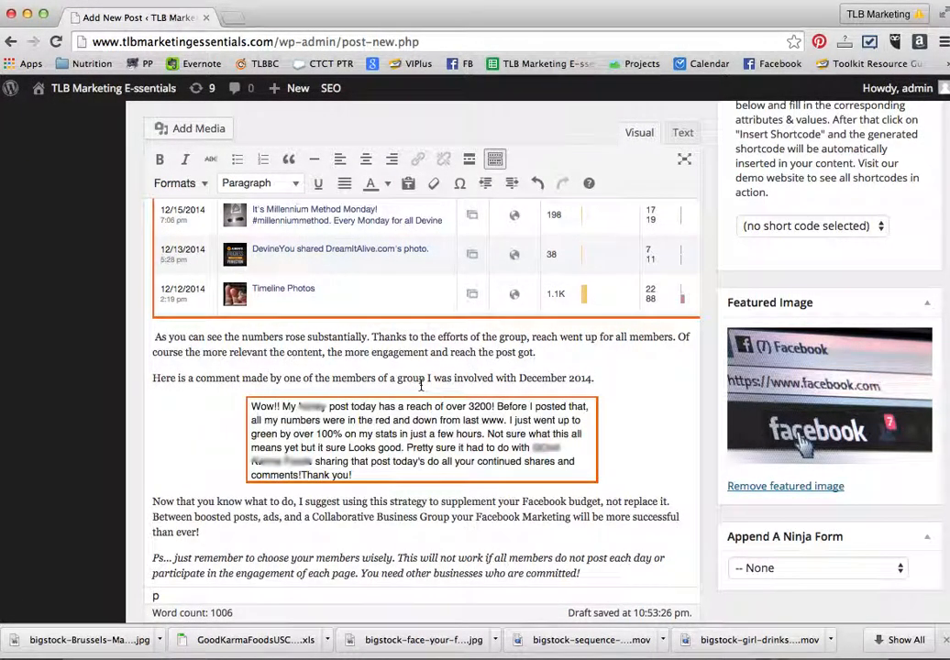
# Assign the post to the Facebook and Social Media categories
pyautogui.scroll(-2, 420, 413)
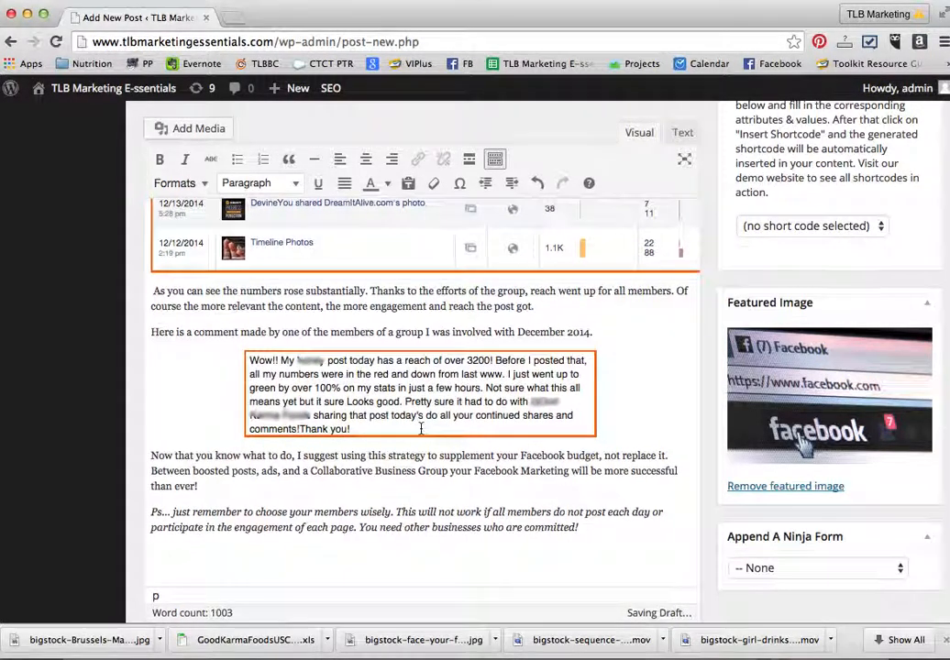
pyautogui.scroll(2, 421, 428)
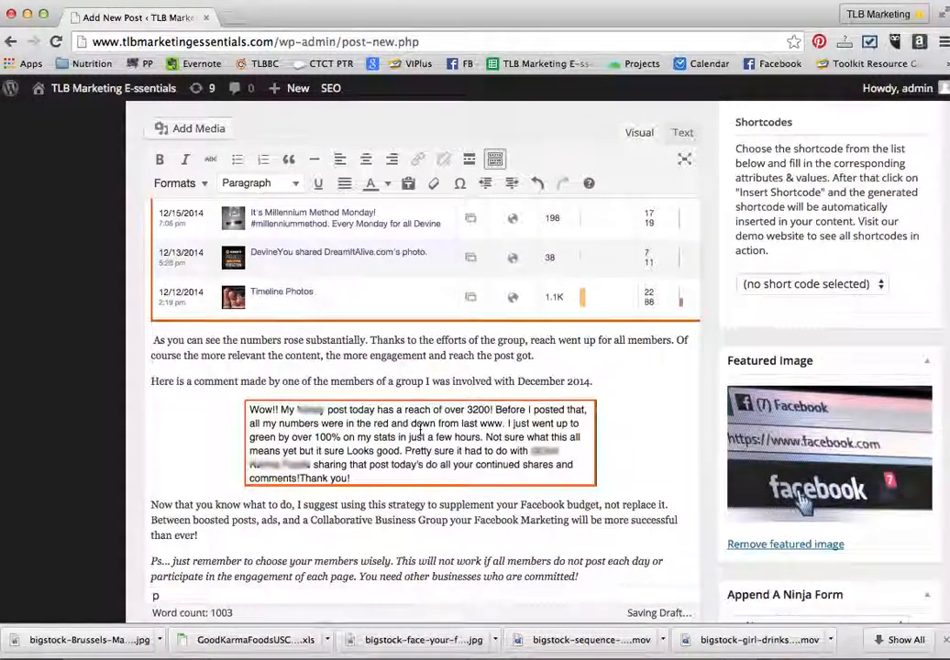
pyautogui.scroll(8, 421, 431)
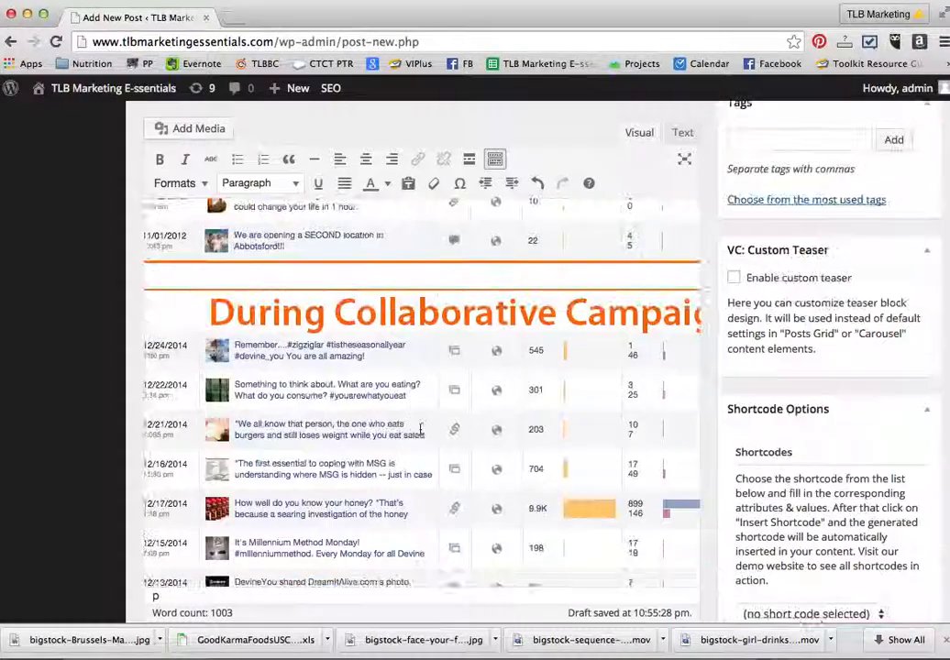
pyautogui.scroll(3, 421, 428)
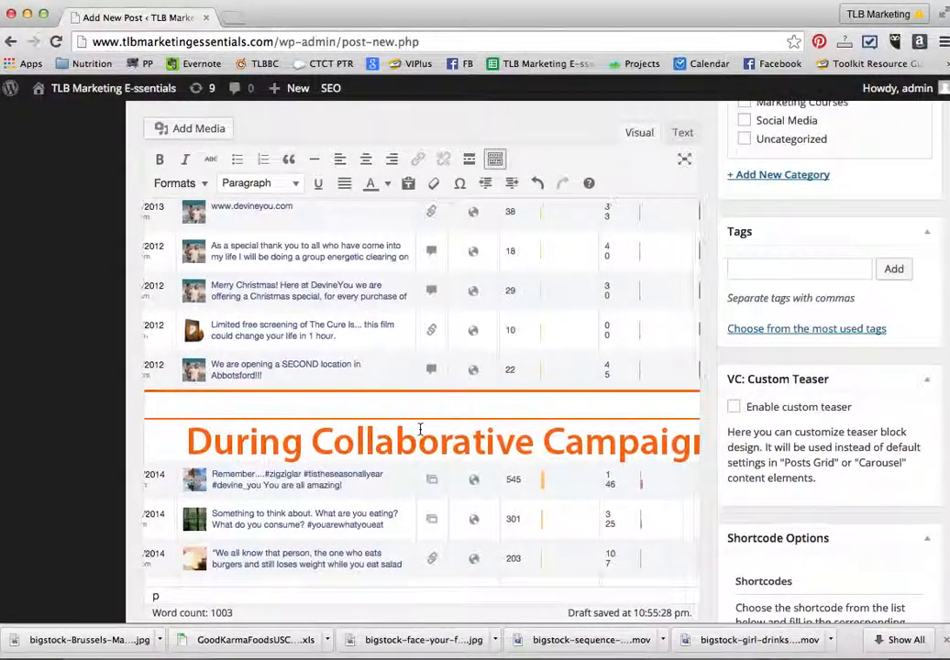
pyautogui.scroll(6, 420, 429)
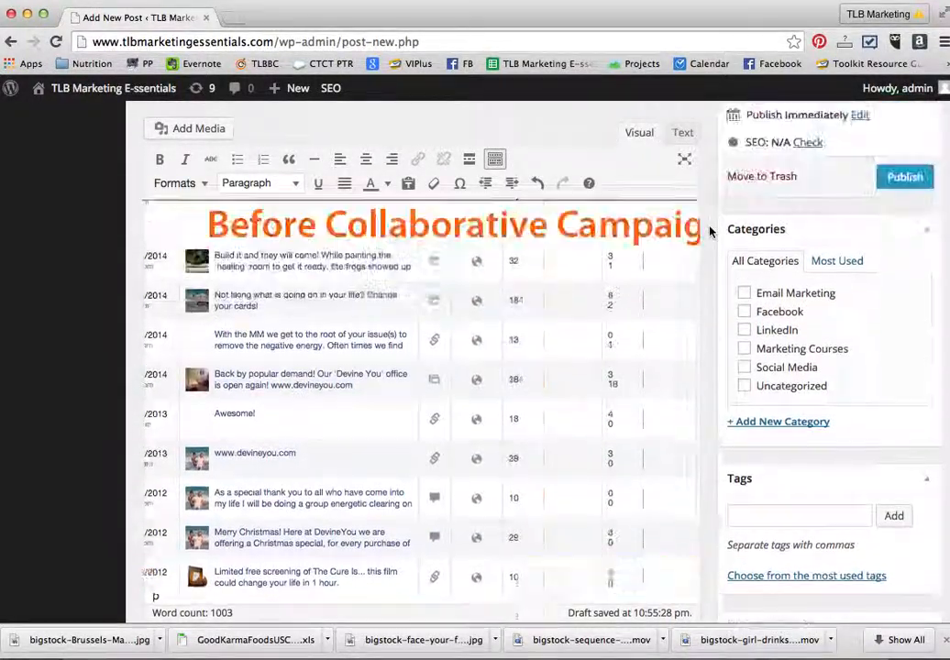
pyautogui.scroll(2, 711, 232)
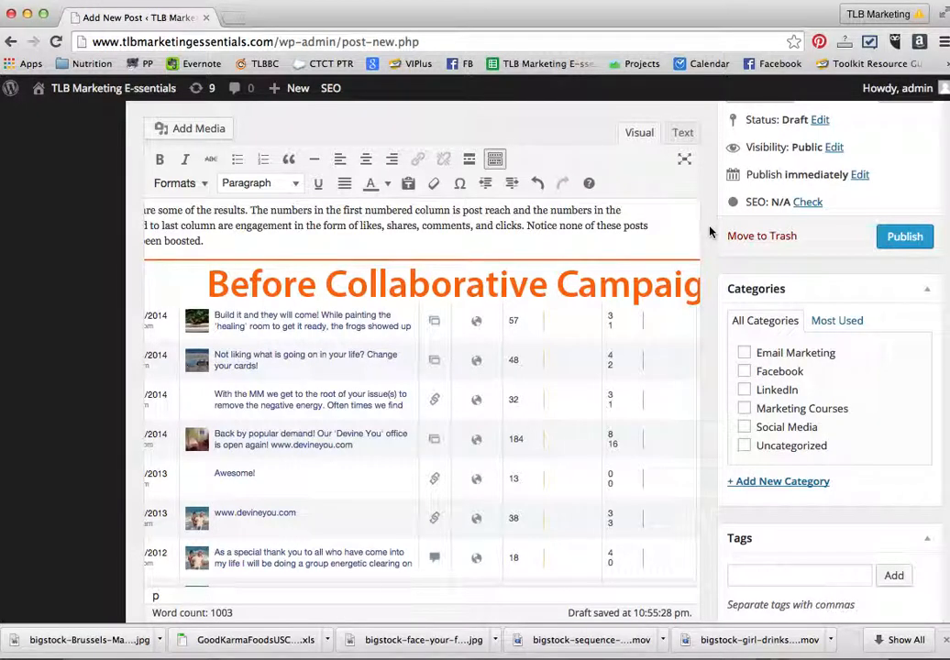
pyautogui.click(745, 372)
# Check the publish date settings, keep them at immediately, and publish the post
pyautogui.scroll(5, 711, 270)
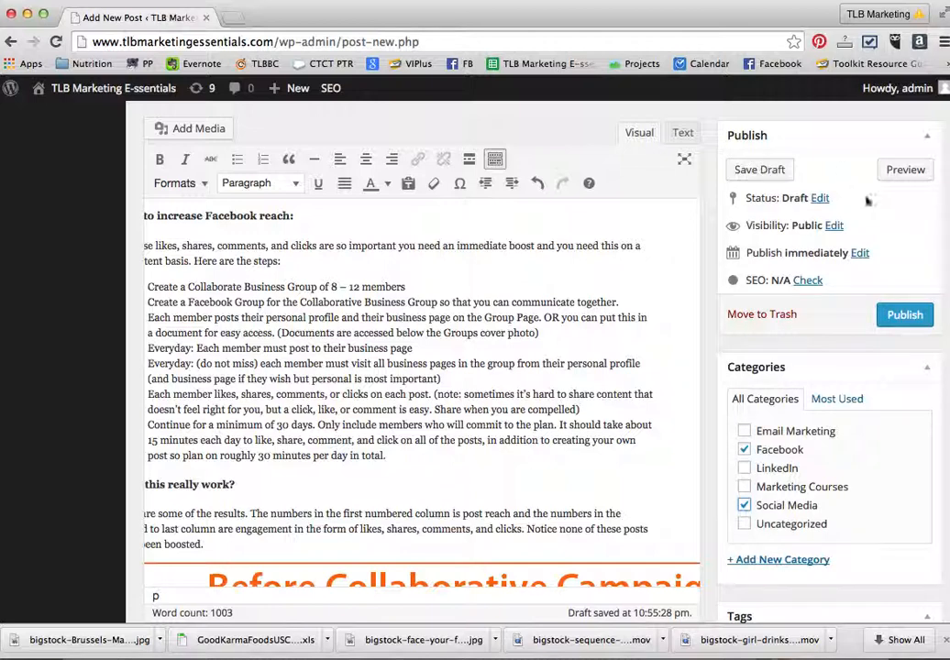
pyautogui.click(859, 255)
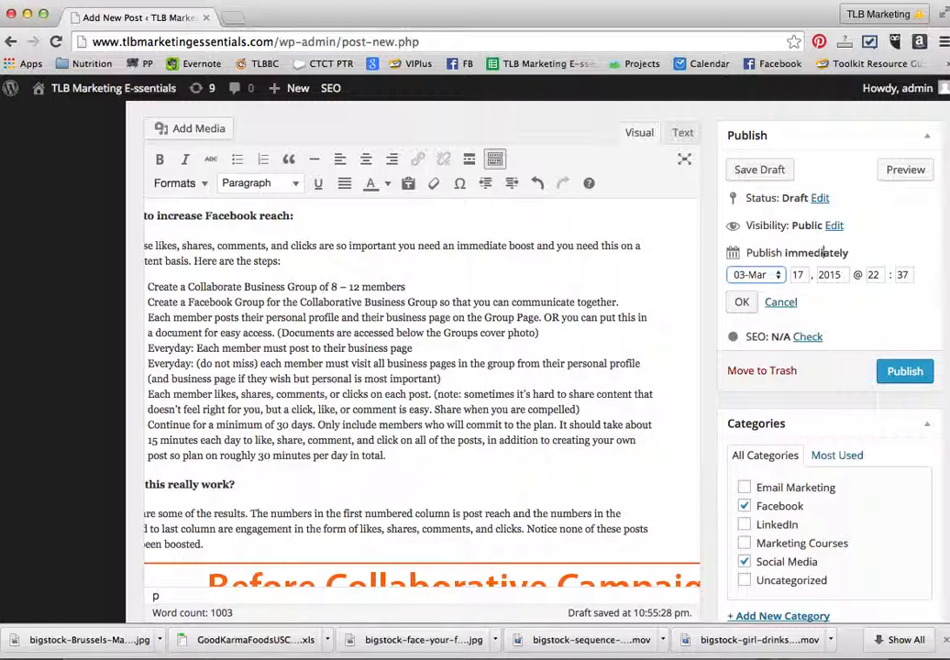
pyautogui.click(742, 304)
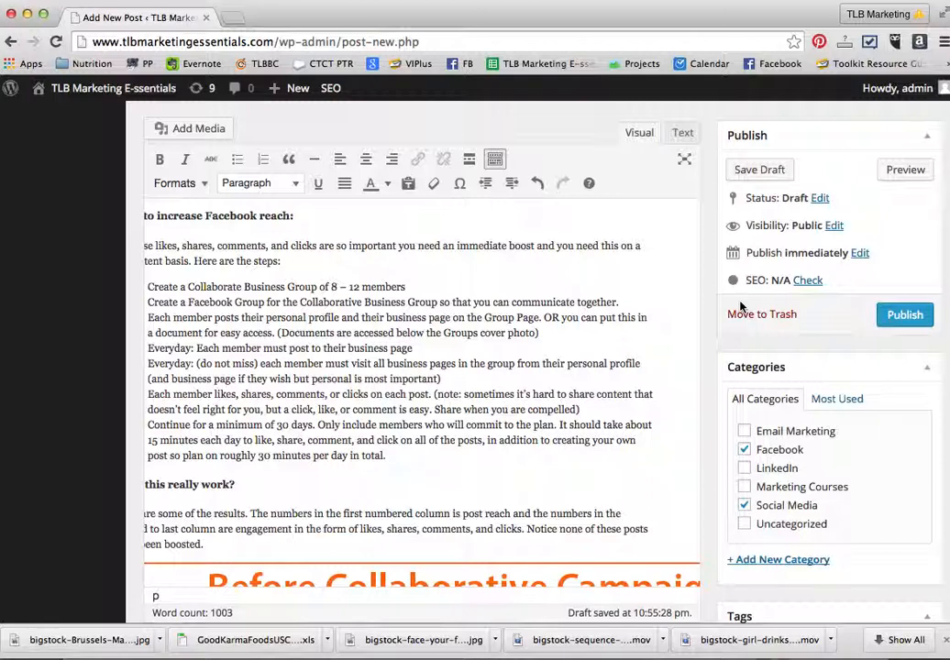
pyautogui.click(904, 317)
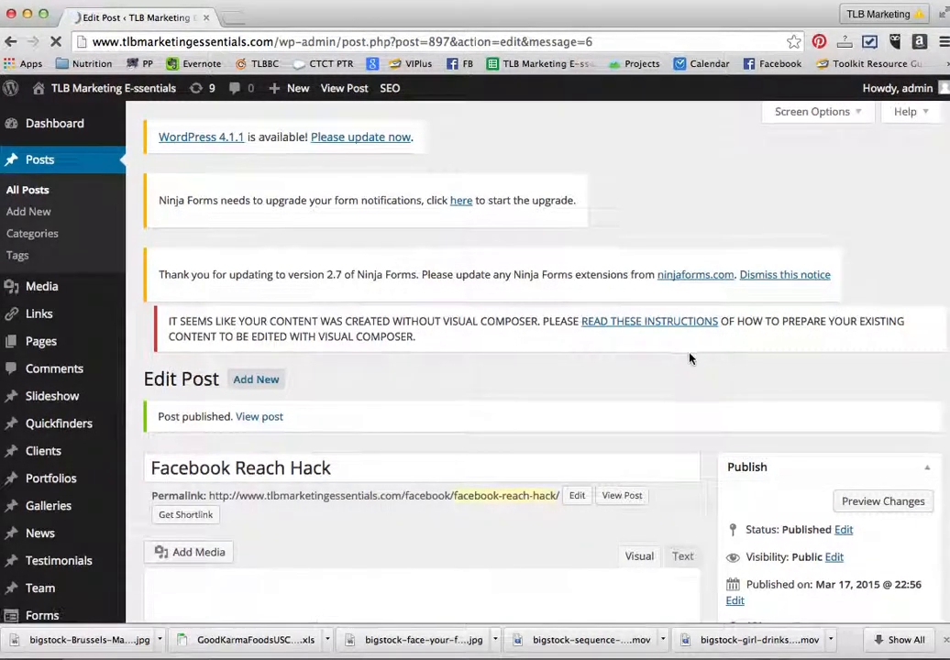
# Open the published Facebook Reach Hack post in a new browser tab from the post editor
pyautogui.scroll(-5, 711, 409)
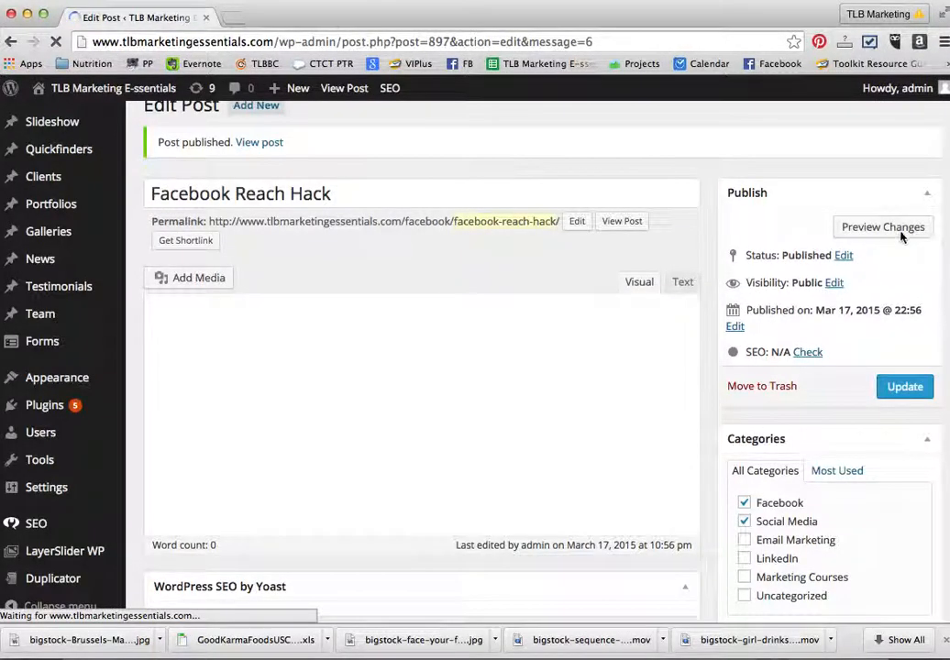
pyautogui.scroll(5, 862, 292)
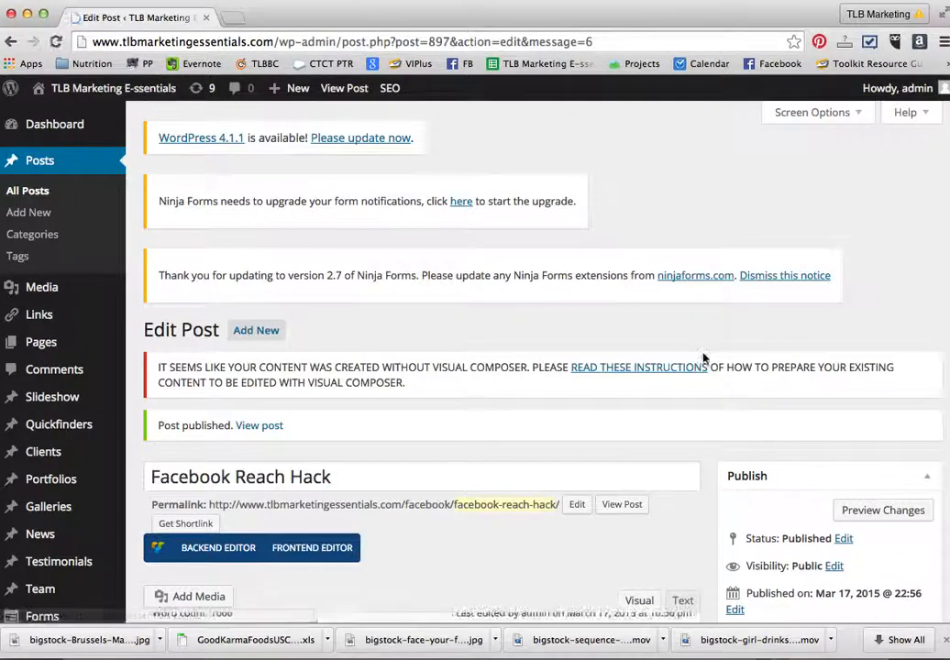
pyautogui.scroll(-2, 704, 359)
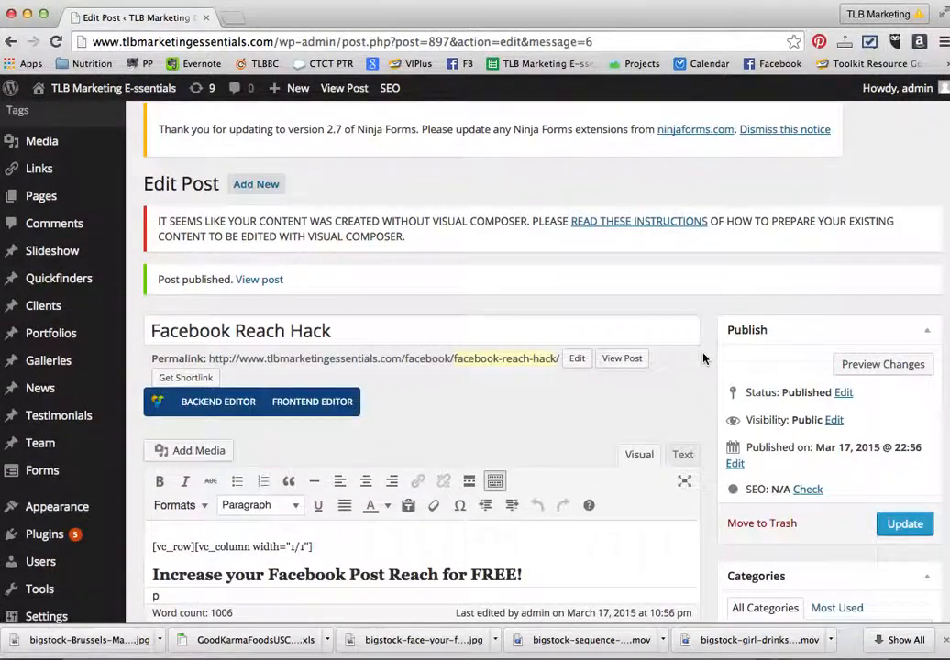
pyautogui.scroll(-2, 703, 356)
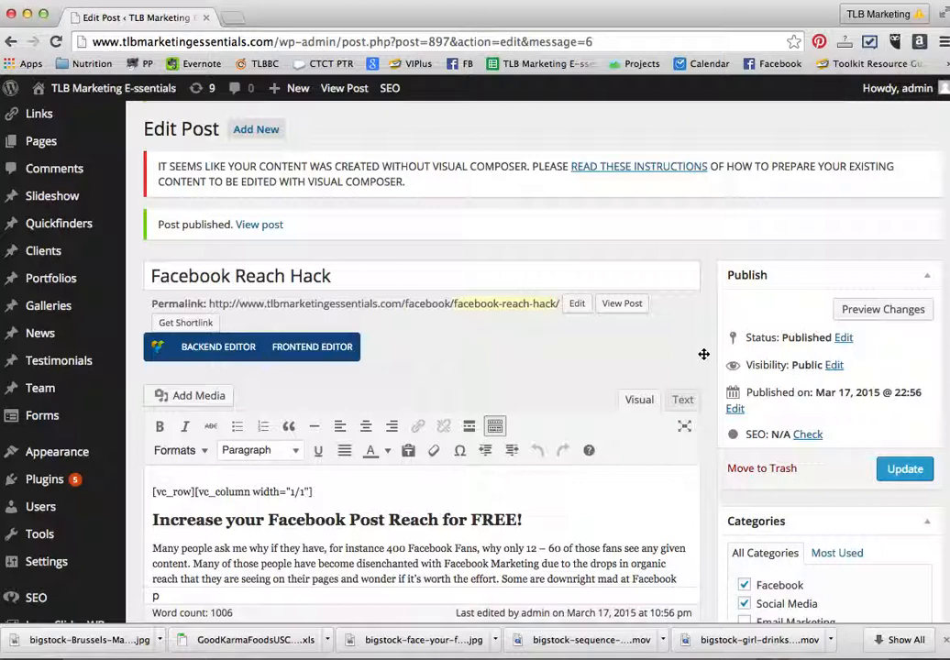
pyautogui.rightClick(631, 307)
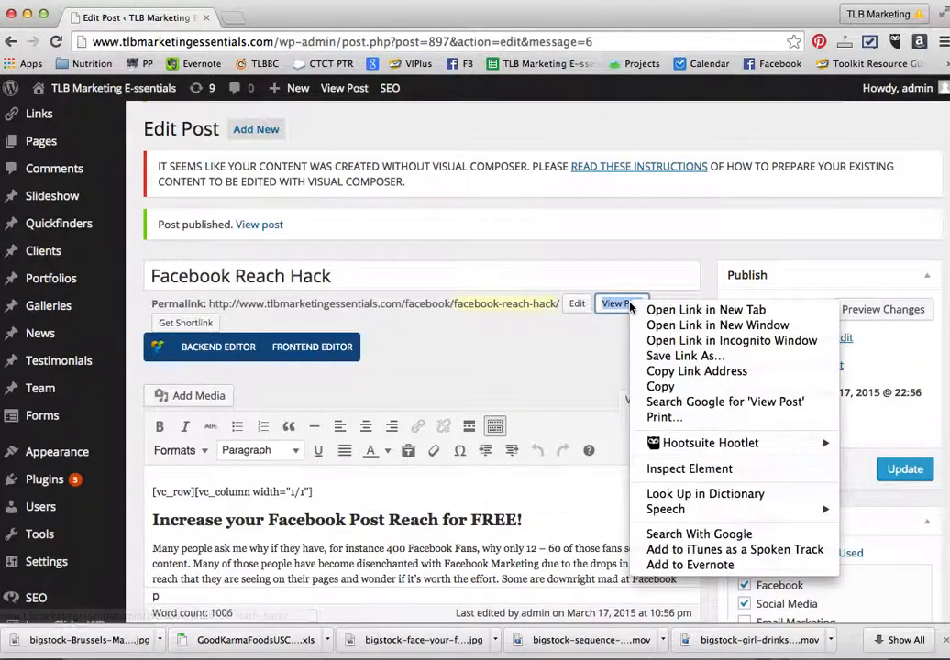
pyautogui.click(651, 314)
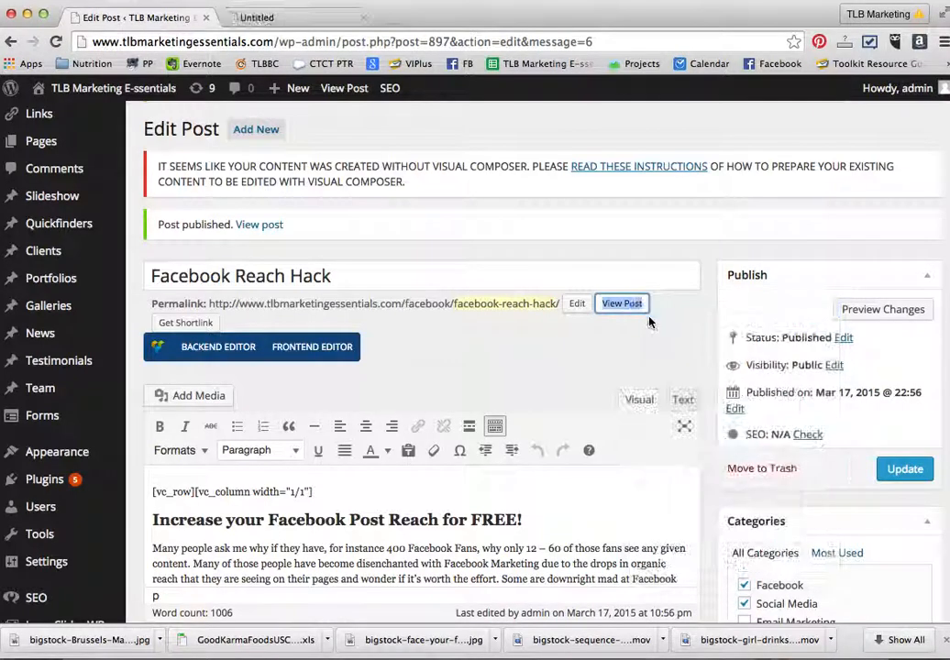
# Examine the live Facebook Reach Hack page's title banner, featured image, heading styles and opening sections through "How much should I spend?"
pyautogui.click(272, 19)
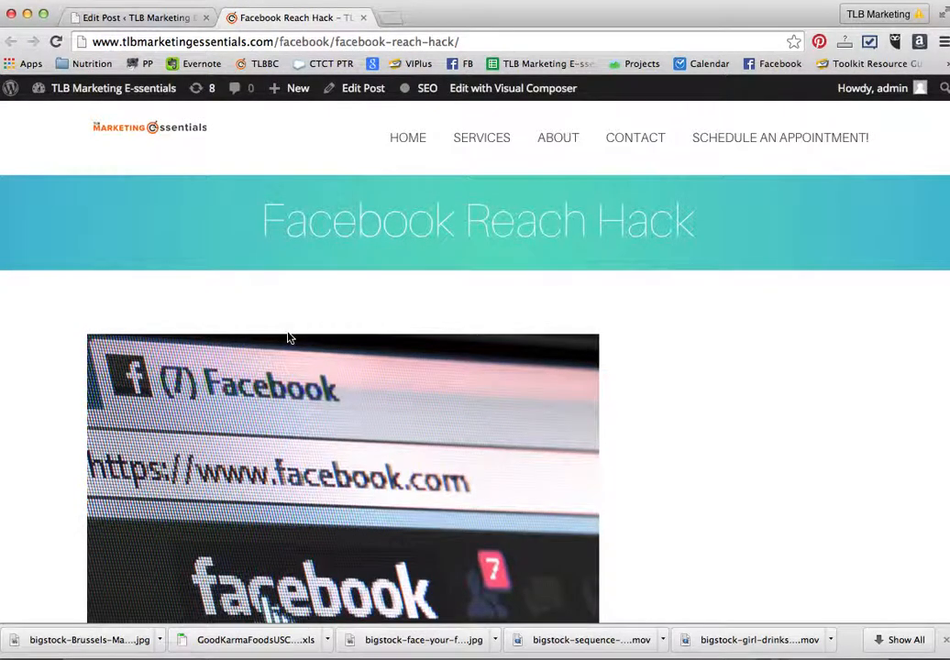
pyautogui.scroll(-5, 290, 339)
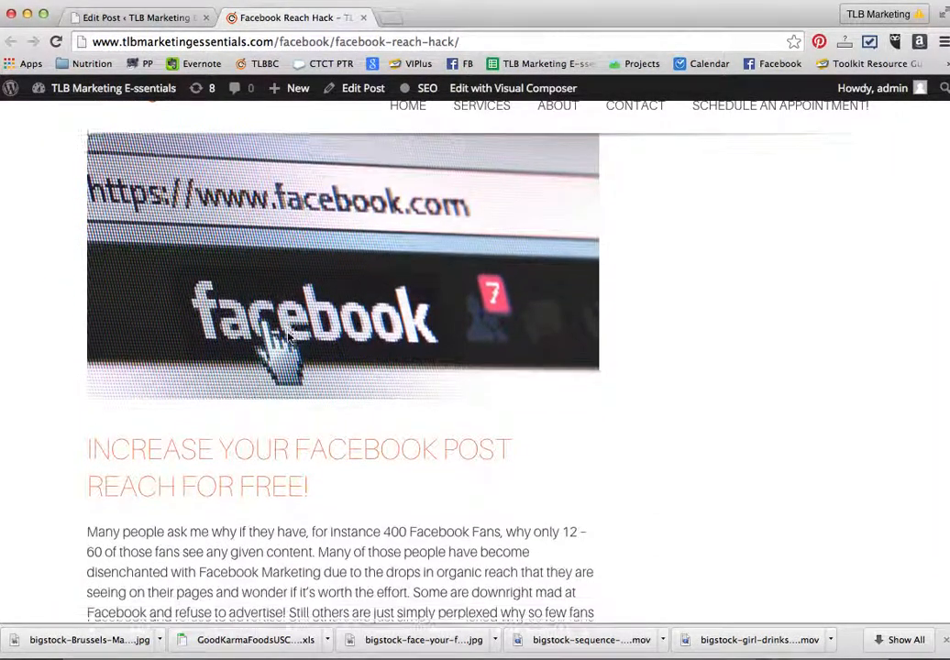
pyautogui.scroll(-4, 288, 337)
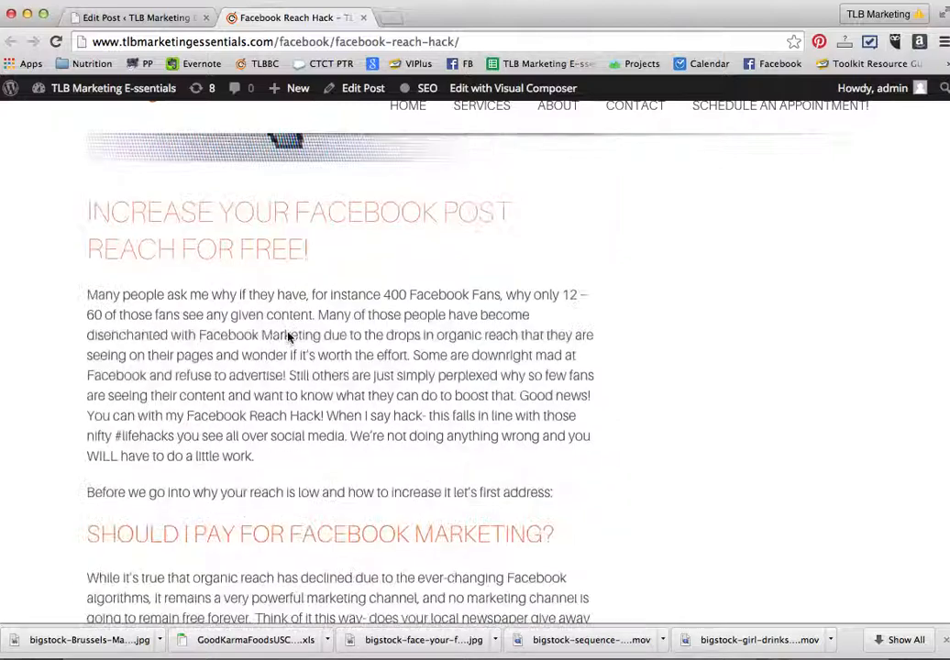
pyautogui.scroll(4, 288, 336)
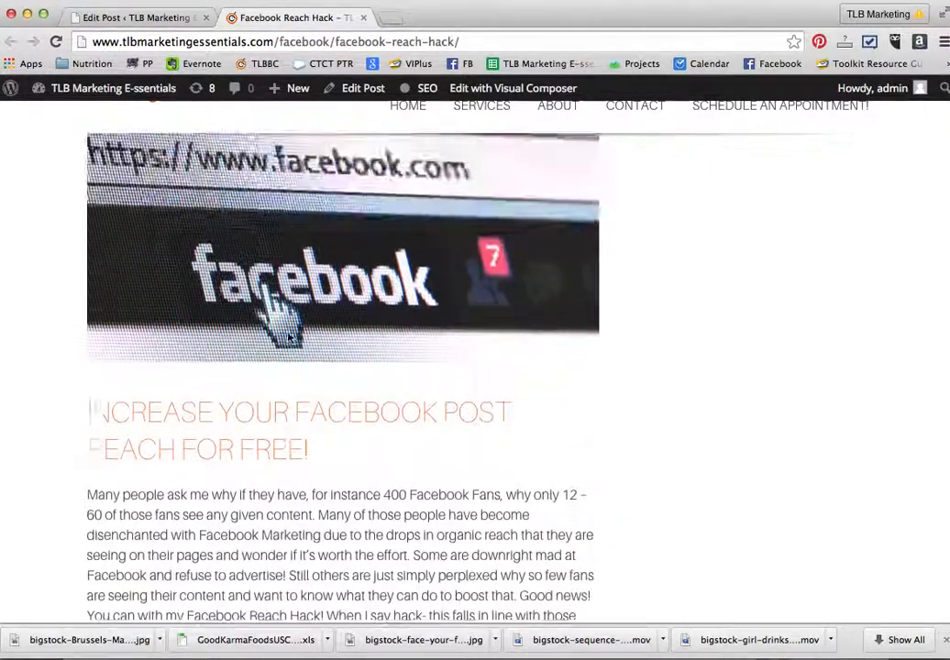
pyautogui.scroll(4, 288, 337)
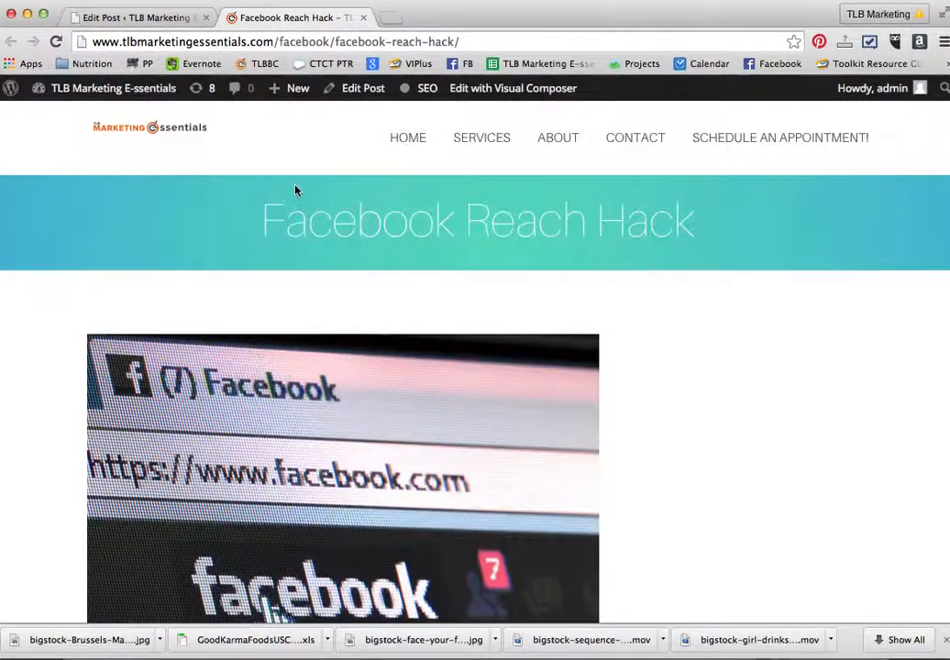
pyautogui.scroll(-5, 280, 302)
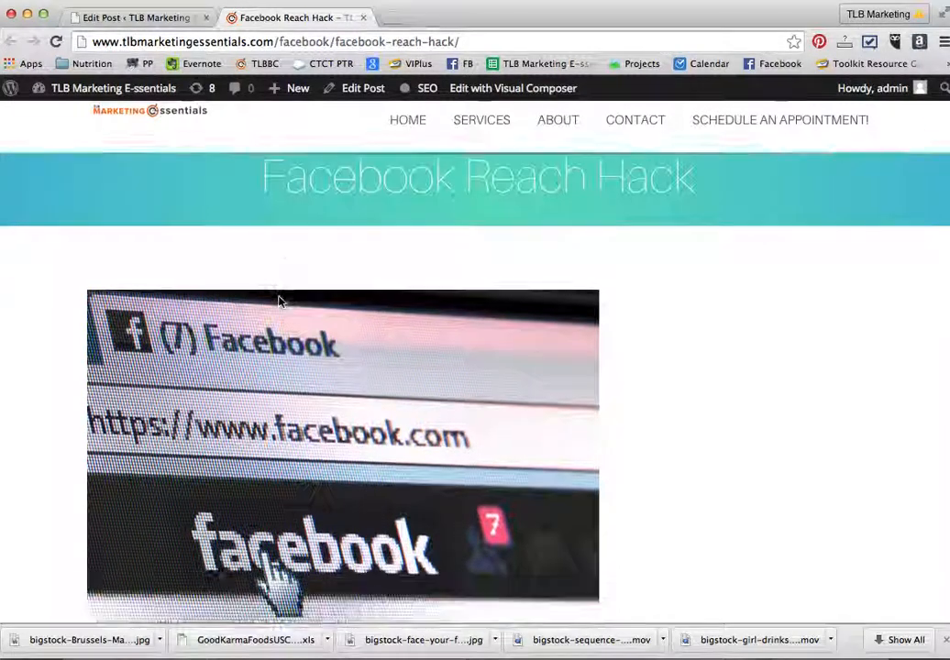
pyautogui.scroll(-3, 280, 299)
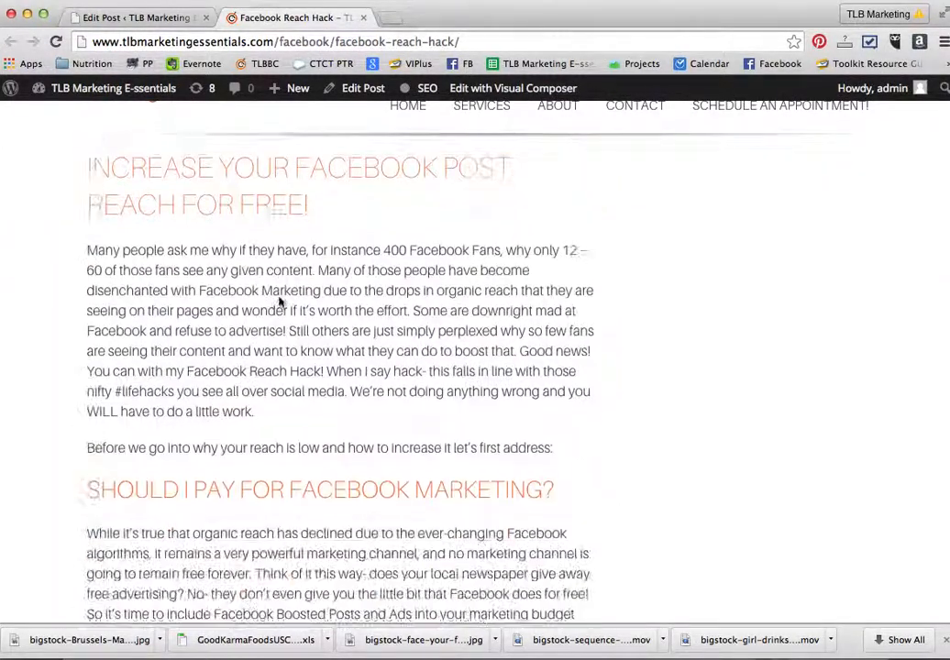
pyautogui.scroll(-5, 280, 303)
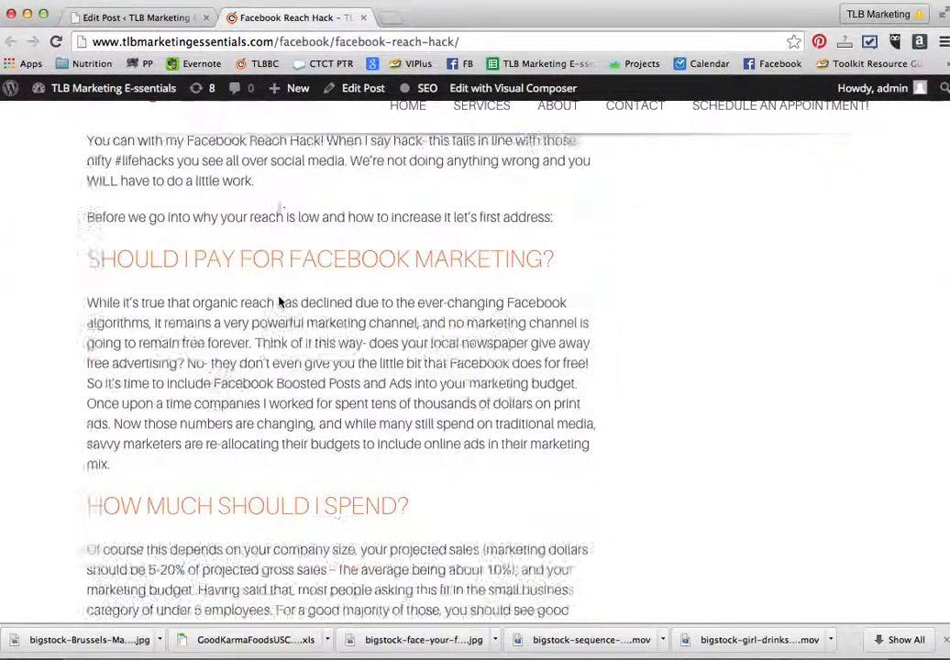
pyautogui.scroll(-3, 280, 300)
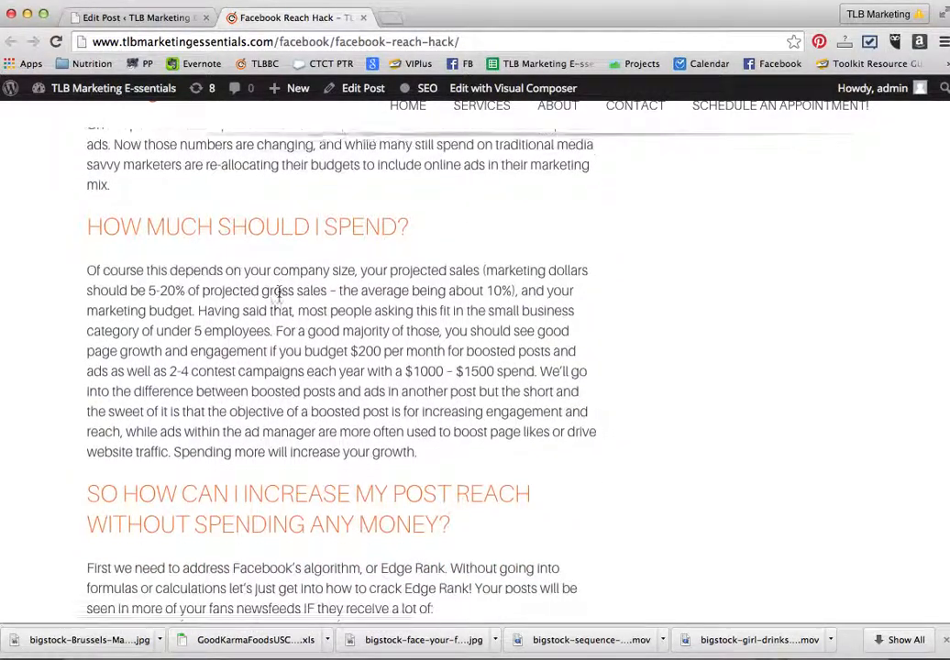
pyautogui.scroll(3, 280, 302)
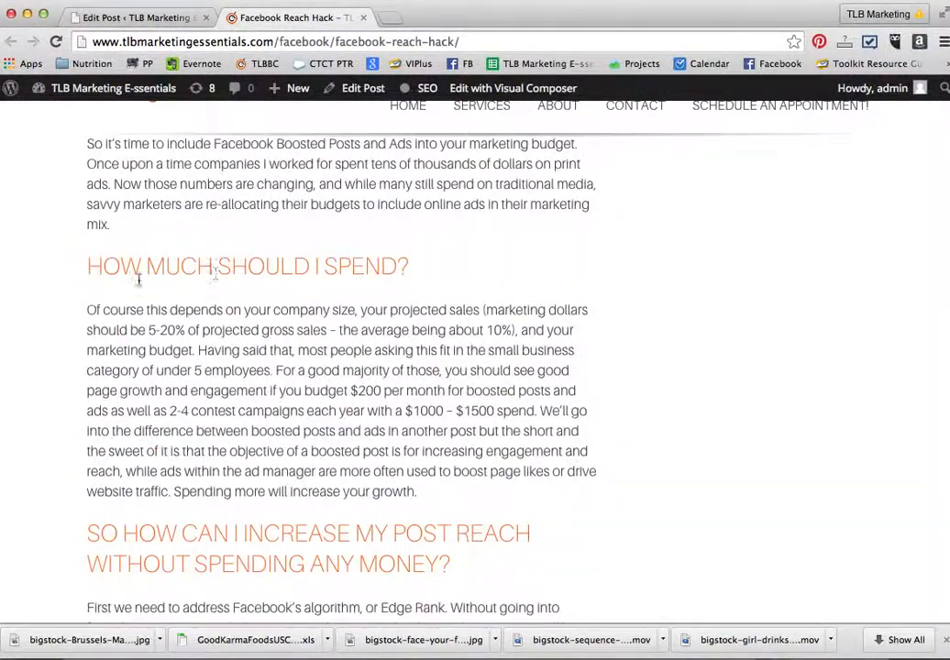
# Check the rest of the live post: bulleted lists, before and during campaign images, centered testimonial image and closing paragraphs
pyautogui.scroll(-4, 334, 268)
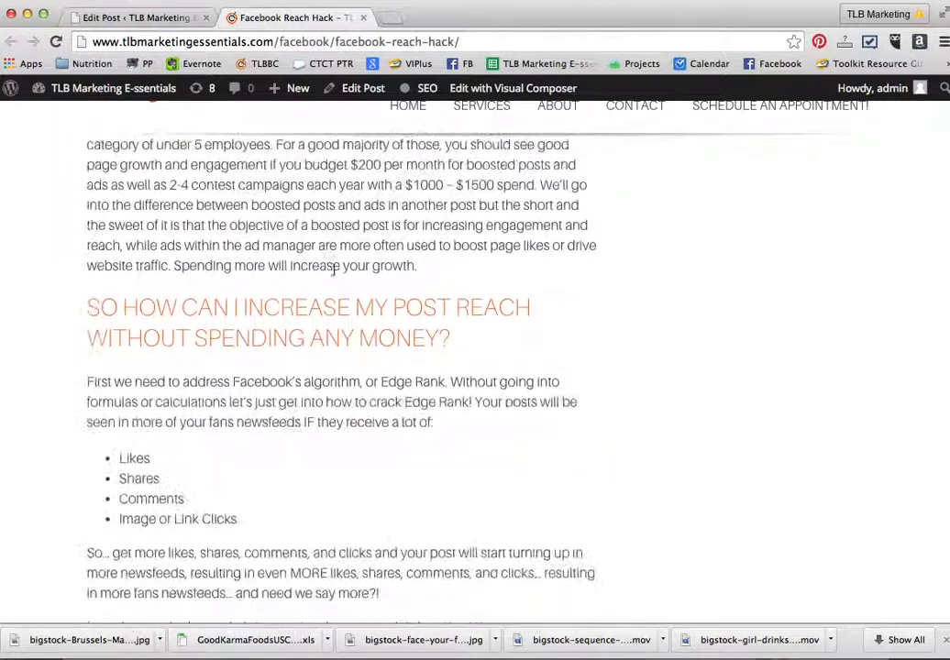
pyautogui.scroll(-5, 334, 268)
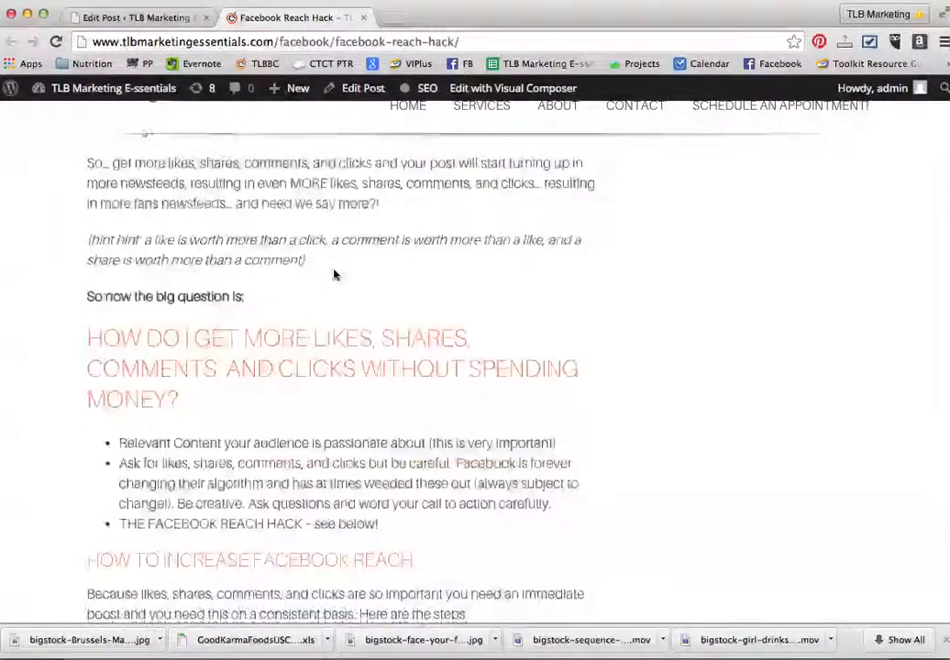
pyautogui.scroll(-5, 333, 267)
pyautogui.scroll(-9, 334, 272)
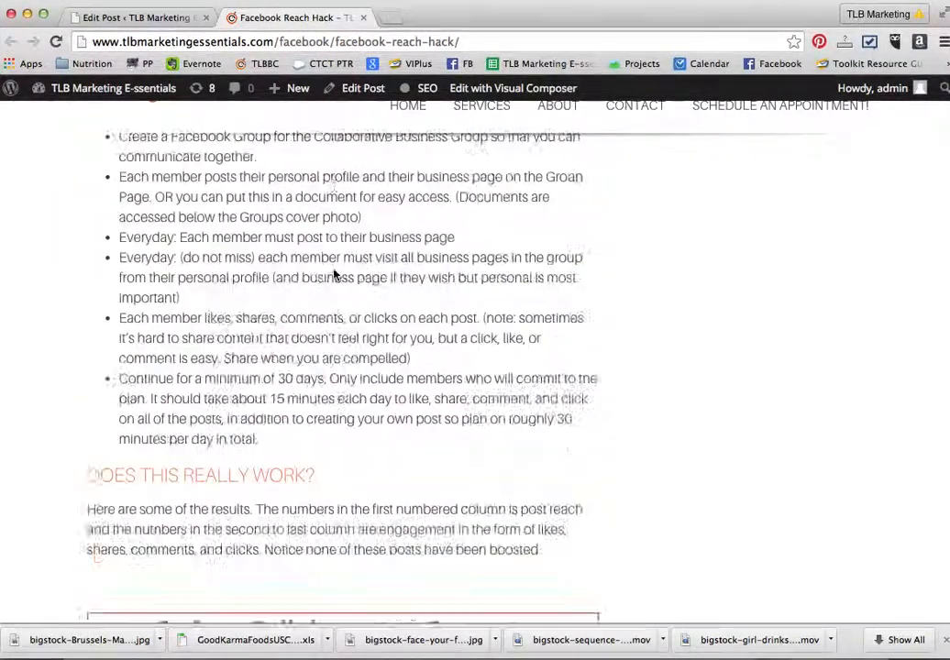
pyautogui.scroll(-5, 333, 273)
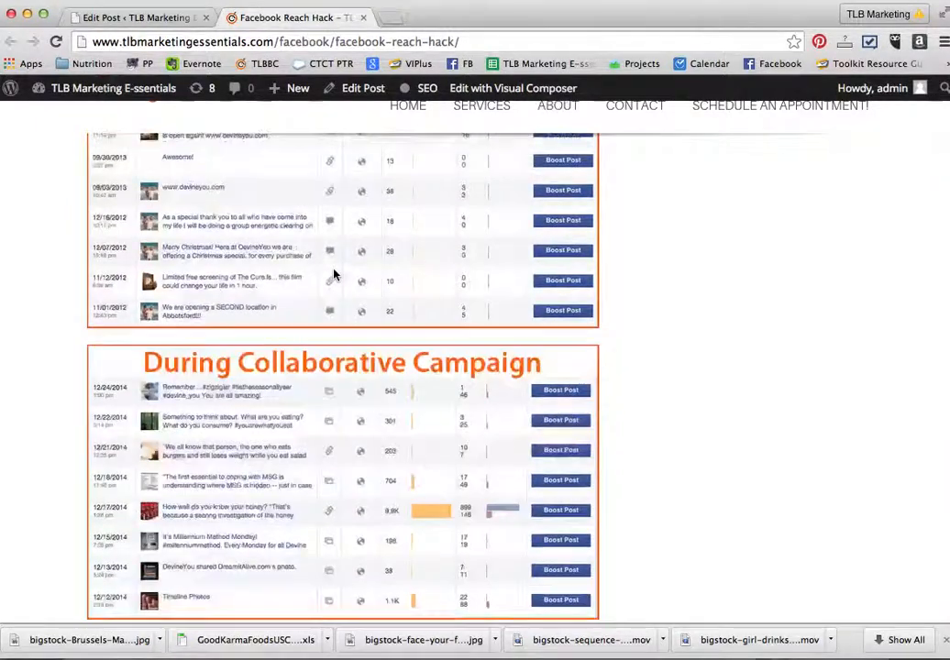
pyautogui.scroll(-5, 333, 272)
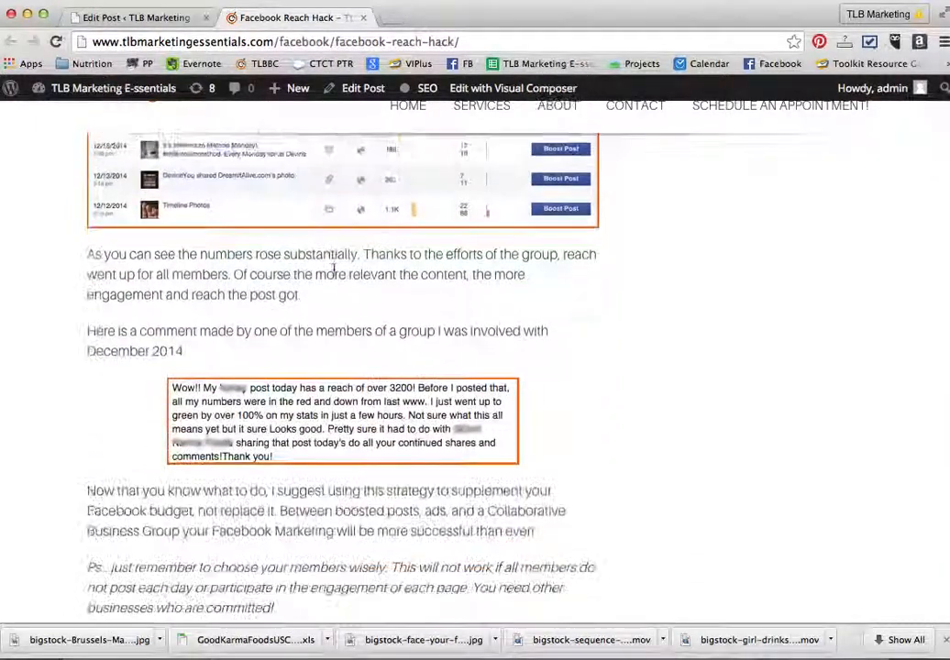
pyautogui.scroll(-1, 334, 272)
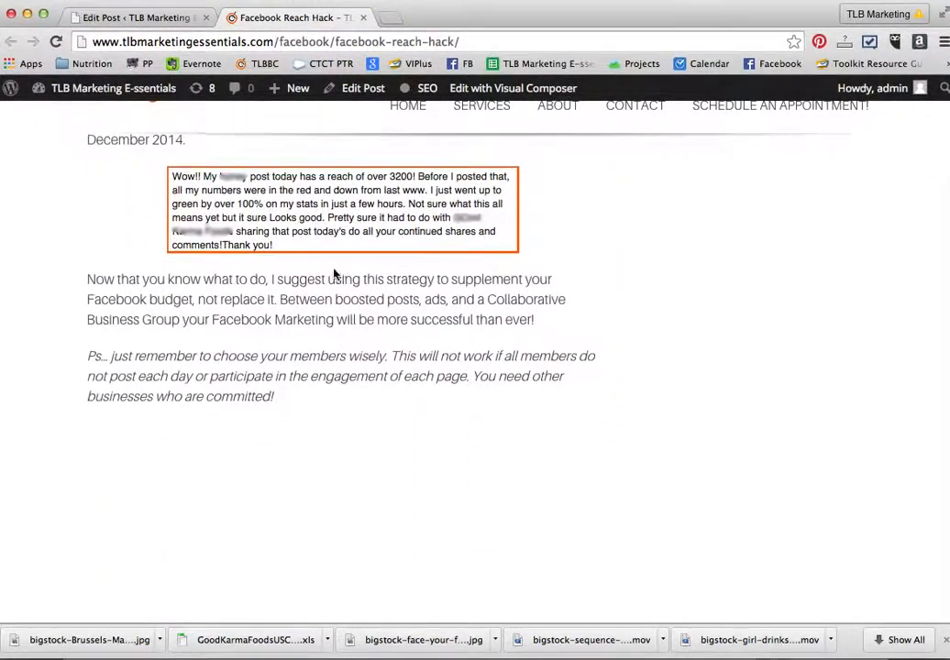
# Recheck the live post from its end back up to the featured image and title, and return to the post's edit page
pyautogui.scroll(8, 334, 273)
pyautogui.scroll(14, 334, 273)
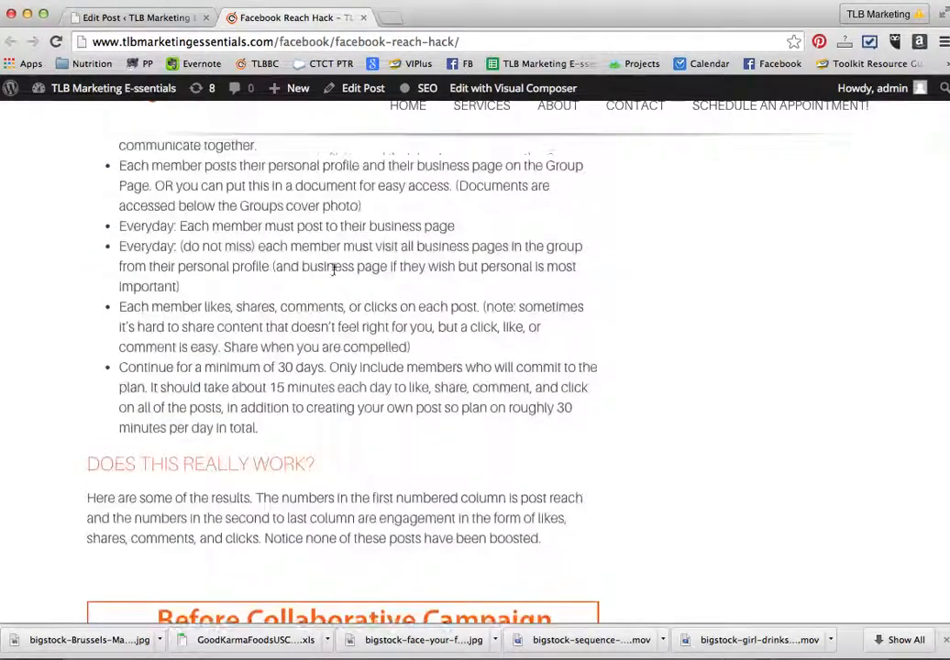
pyautogui.scroll(10, 334, 274)
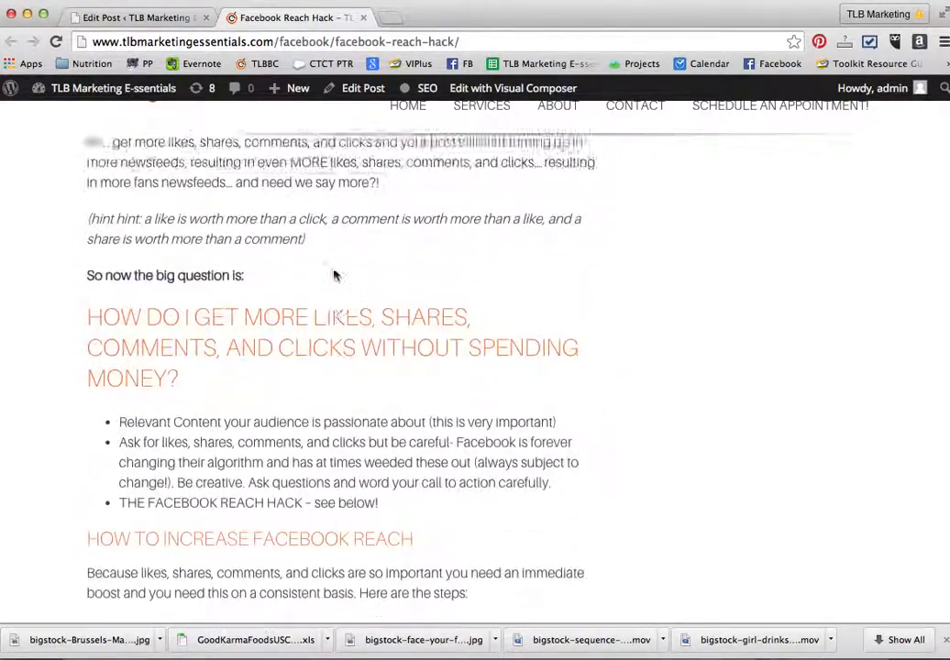
pyautogui.scroll(10, 334, 273)
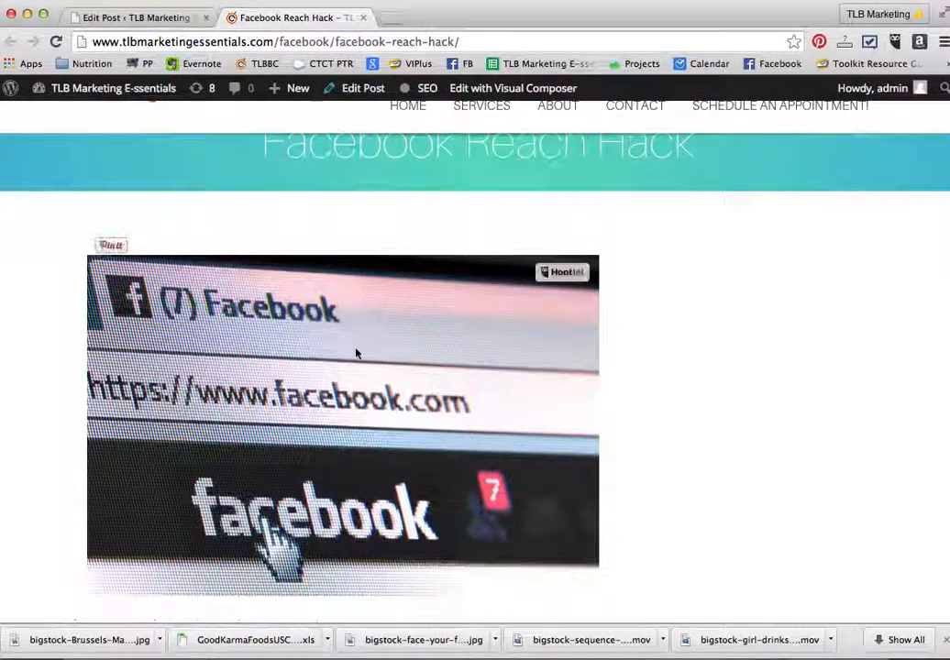
pyautogui.scroll(-5, 356, 356)
pyautogui.scroll(5, 356, 356)
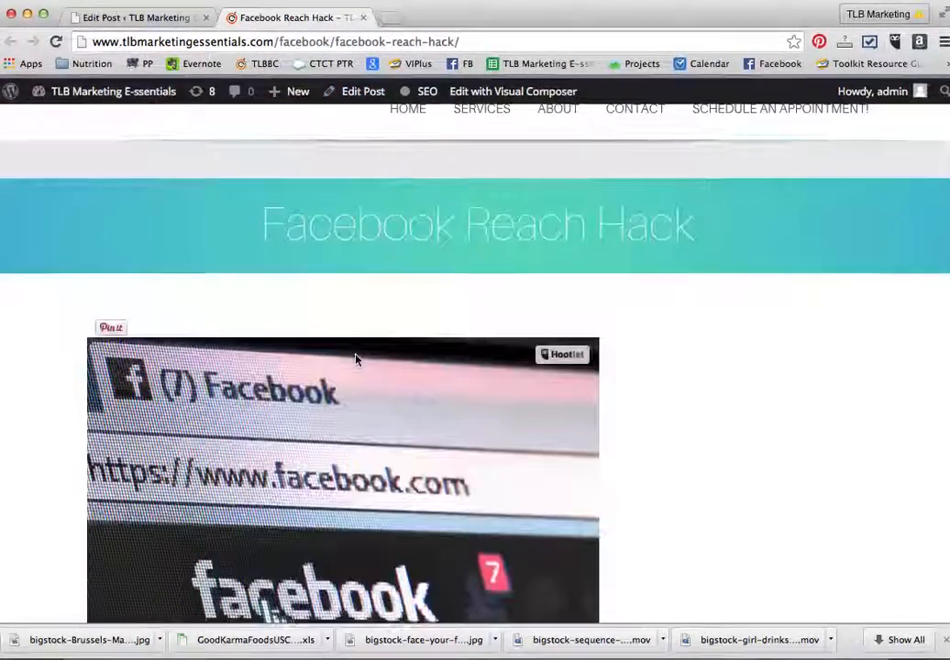
pyautogui.click(149, 18)
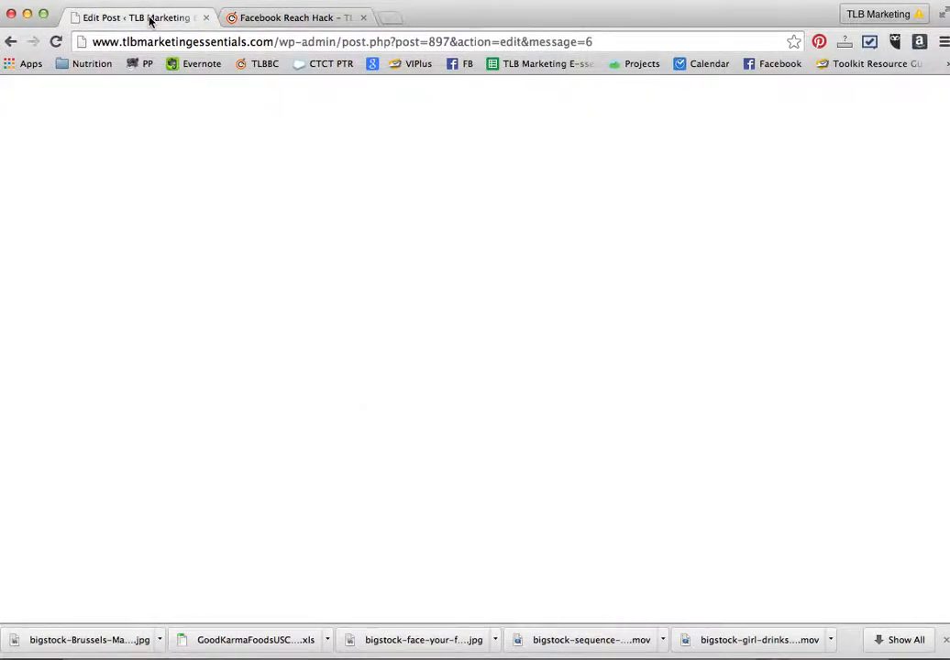